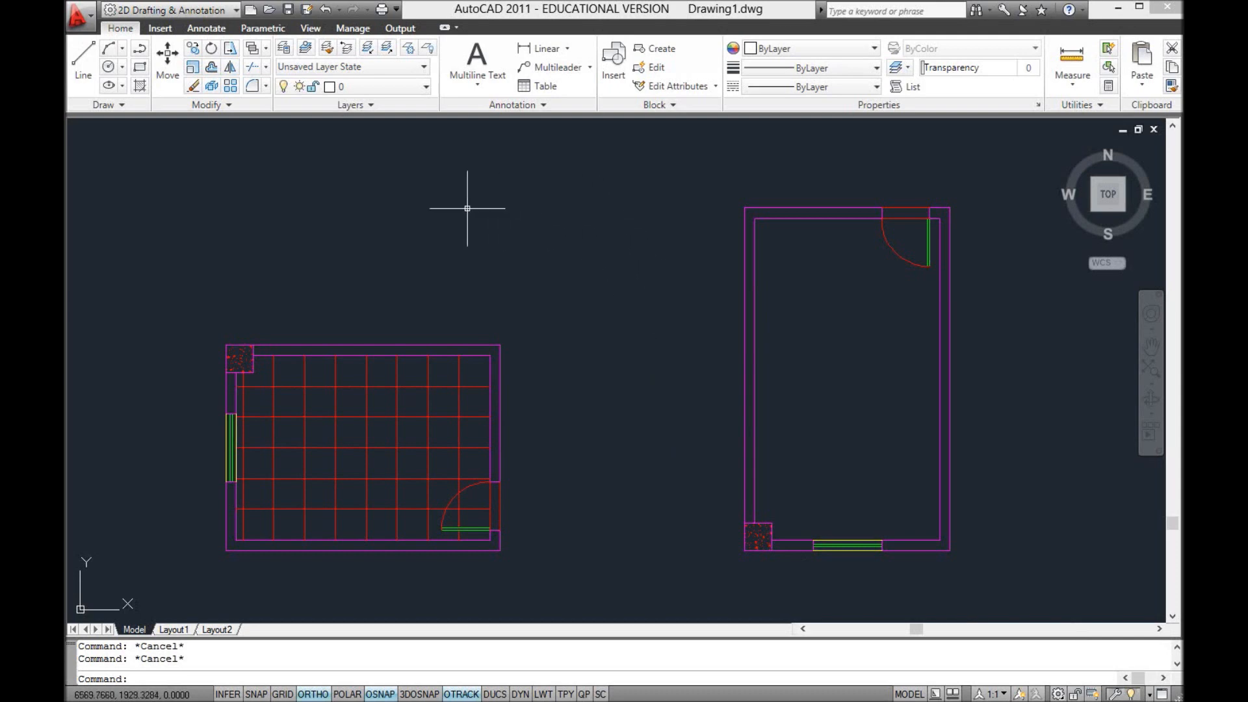
Step: Place a vertical linear dimension in the ISO-25 style along the full outer west wall of the taller room
{"action": "left_click", "coordinate": [215, 32]}
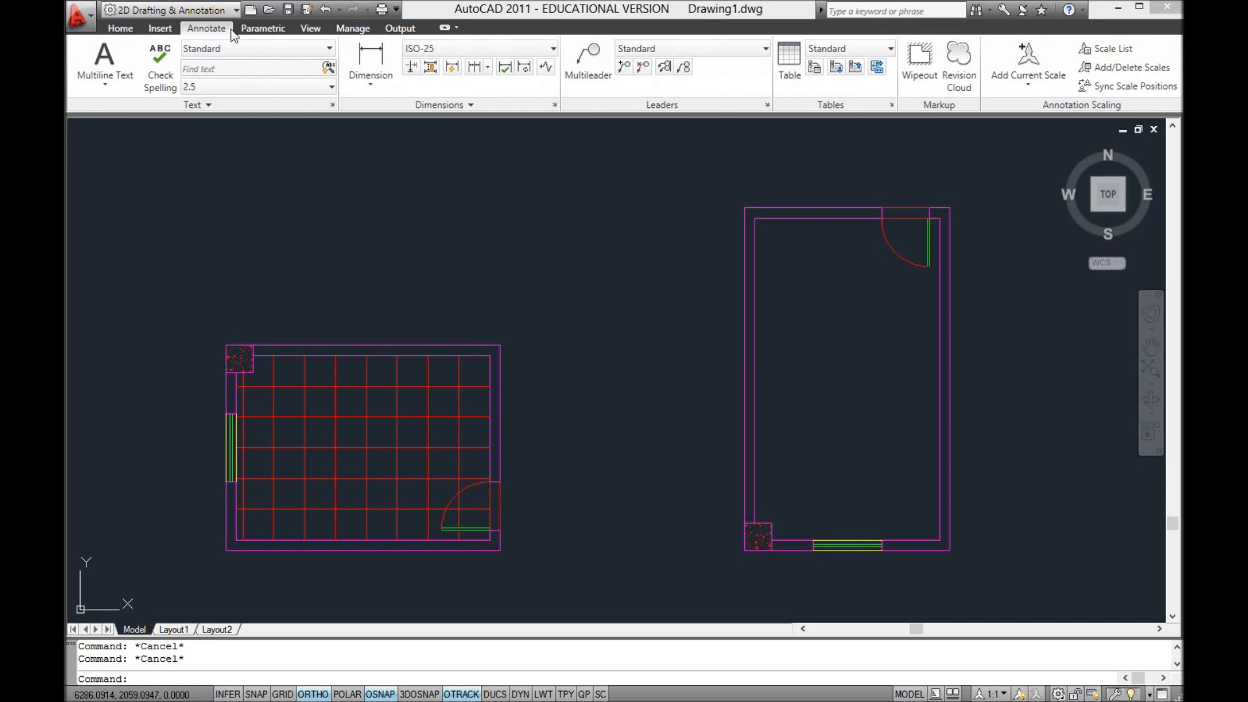
{"action": "left_click", "coordinate": [474, 46]}
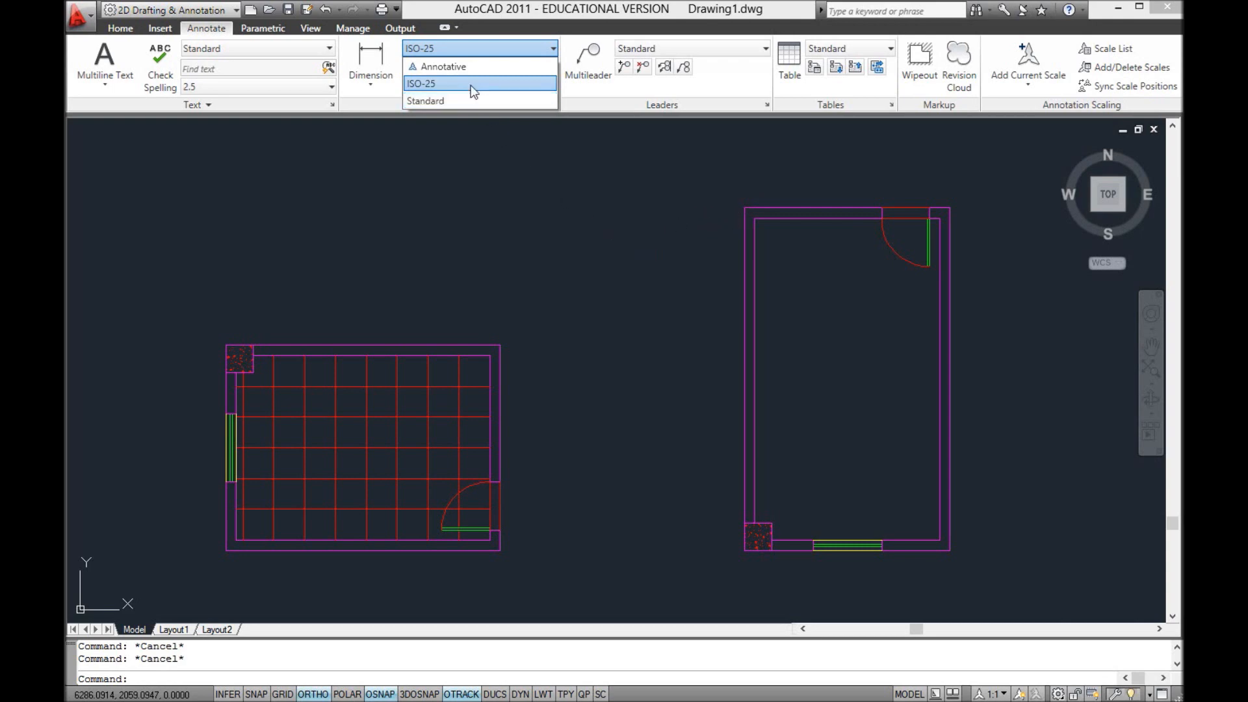
{"action": "left_click", "coordinate": [450, 86]}
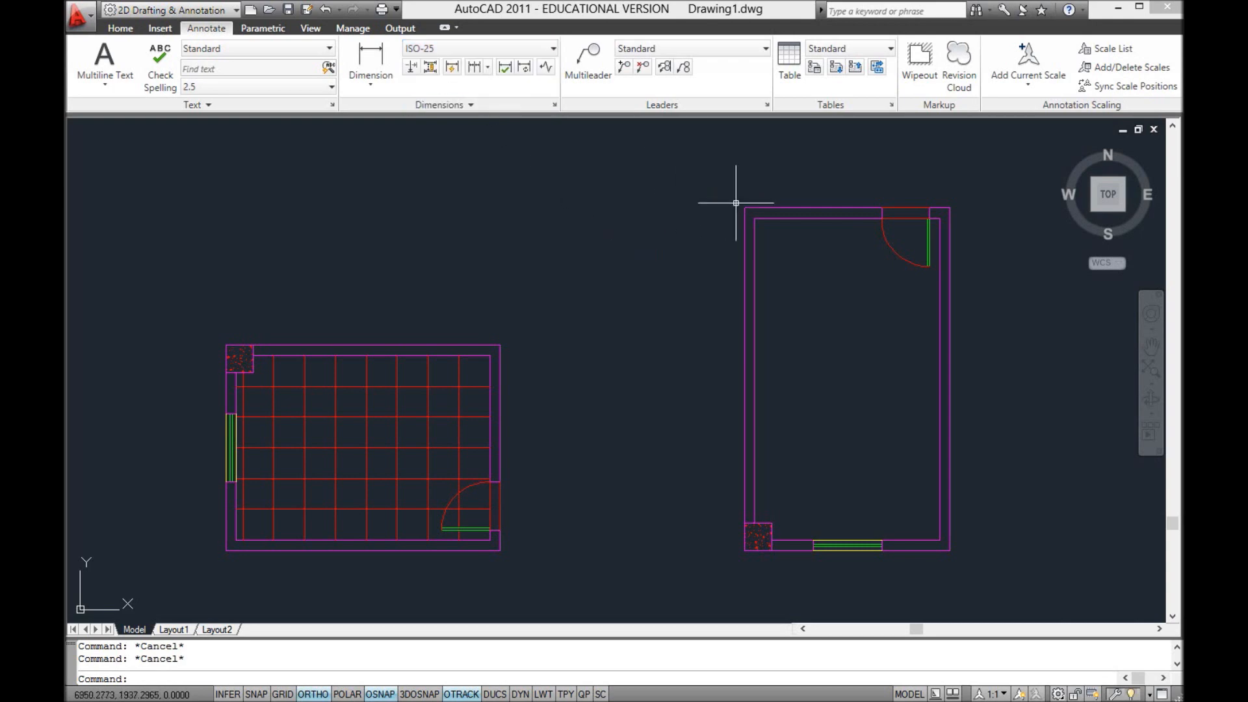
{"action": "left_click", "coordinate": [380, 75]}
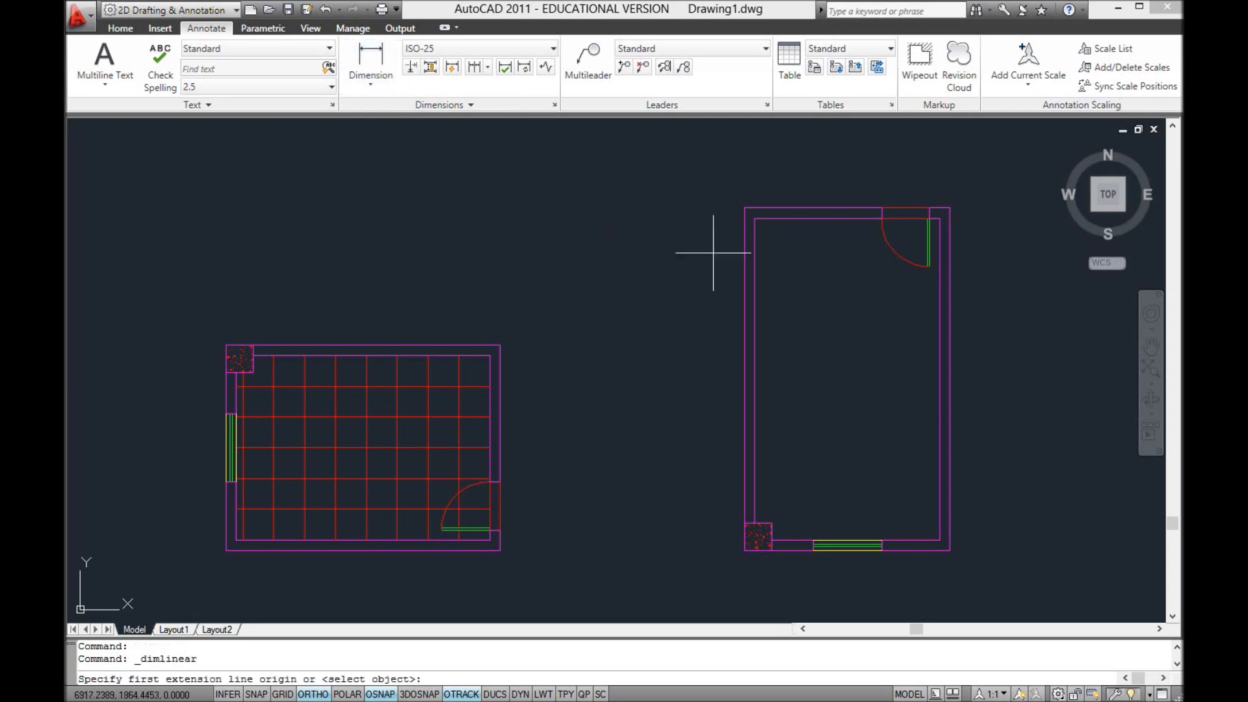
{"action": "left_click", "coordinate": [744, 208]}
{"action": "left_click", "coordinate": [745, 550]}
{"action": "left_click", "coordinate": [673, 402]}
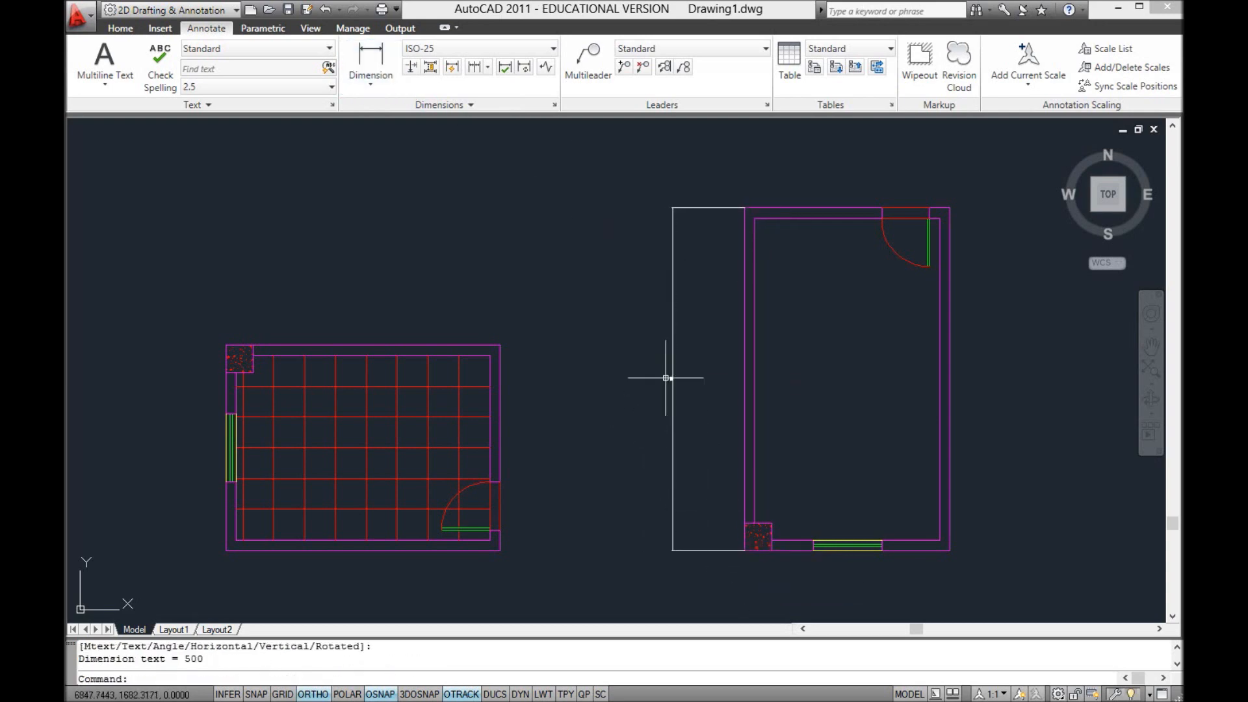
Step: Examine the size of the vertical dimension's text and arrowheads up close
{"action": "scroll", "coordinate": [666, 384], "scroll_direction": "up", "scroll_amount": 6}
{"action": "scroll", "coordinate": [676, 280], "scroll_direction": "down", "scroll_amount": 6}
{"action": "scroll", "coordinate": [676, 278], "scroll_direction": "up", "scroll_amount": 7}
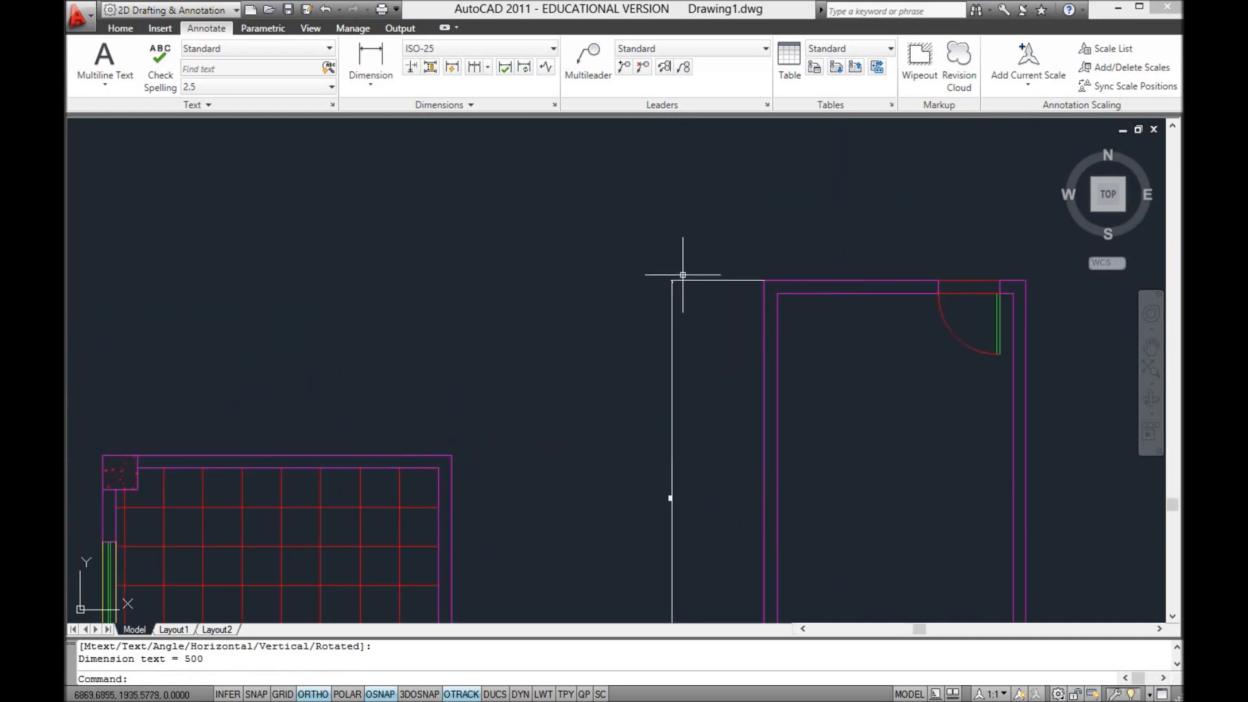
{"action": "scroll", "coordinate": [664, 280], "scroll_direction": "up", "scroll_amount": 4}
{"action": "scroll", "coordinate": [620, 231], "scroll_direction": "down", "scroll_amount": 4}
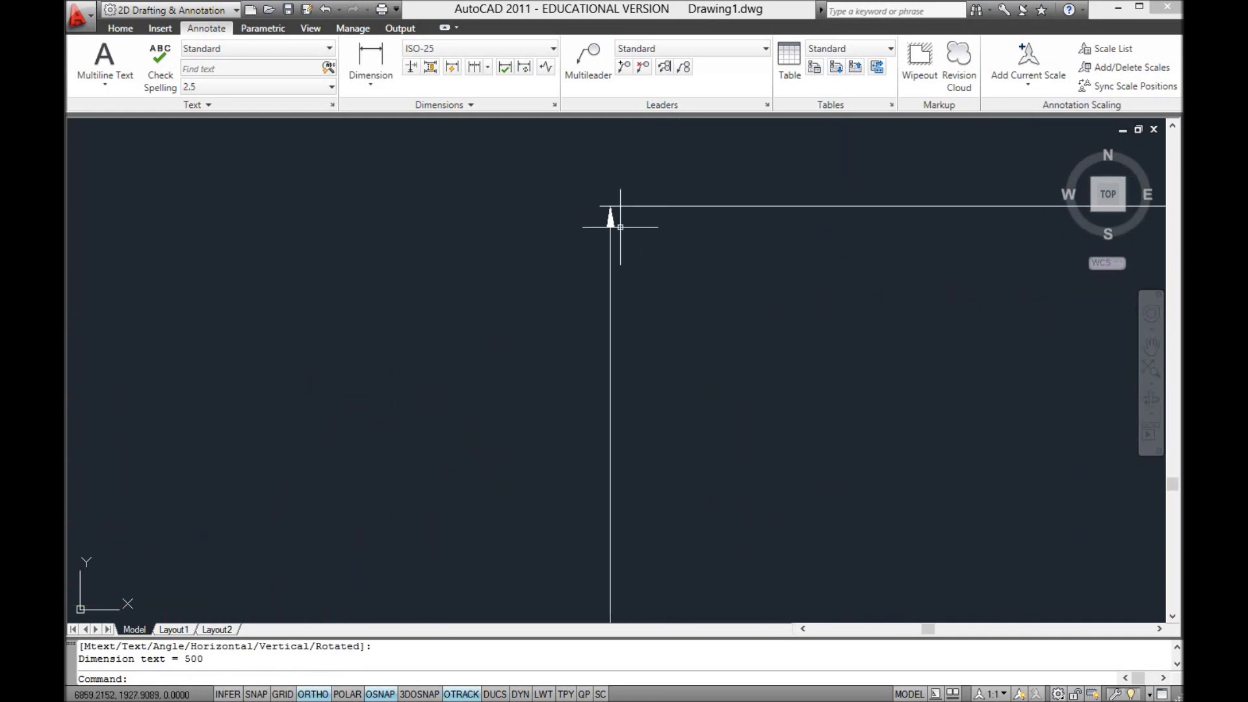
{"action": "scroll", "coordinate": [682, 278], "scroll_direction": "down", "scroll_amount": 4}
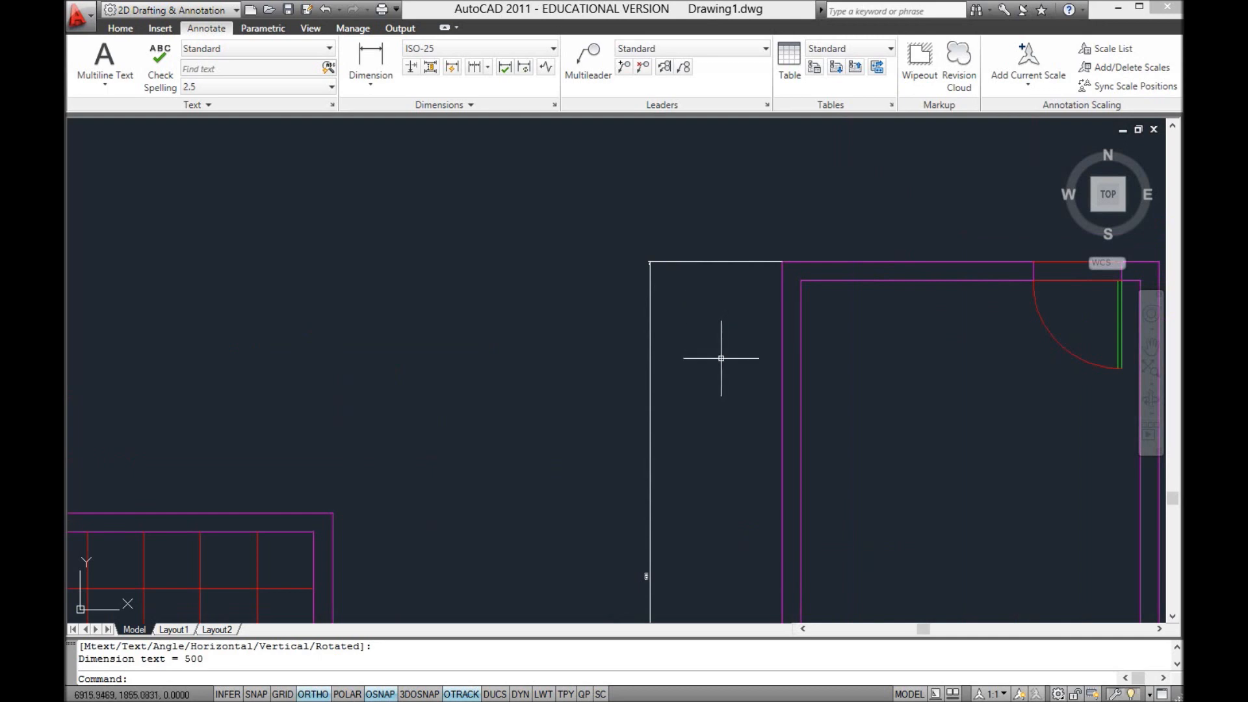
{"action": "scroll", "coordinate": [693, 423], "scroll_direction": "down", "scroll_amount": 2}
{"action": "mouse_move", "coordinate": [697, 433]}
{"action": "middle_mouse_down"}
{"action": "mouse_move", "coordinate": [671, 290]}
{"action": "mouse_move", "coordinate": [707, 301]}
{"action": "middle_mouse_up"}
Step: Delete the vertical dimension beside the taller room
{"action": "left_click", "coordinate": [717, 388]}
{"action": "left_click", "coordinate": [631, 319]}
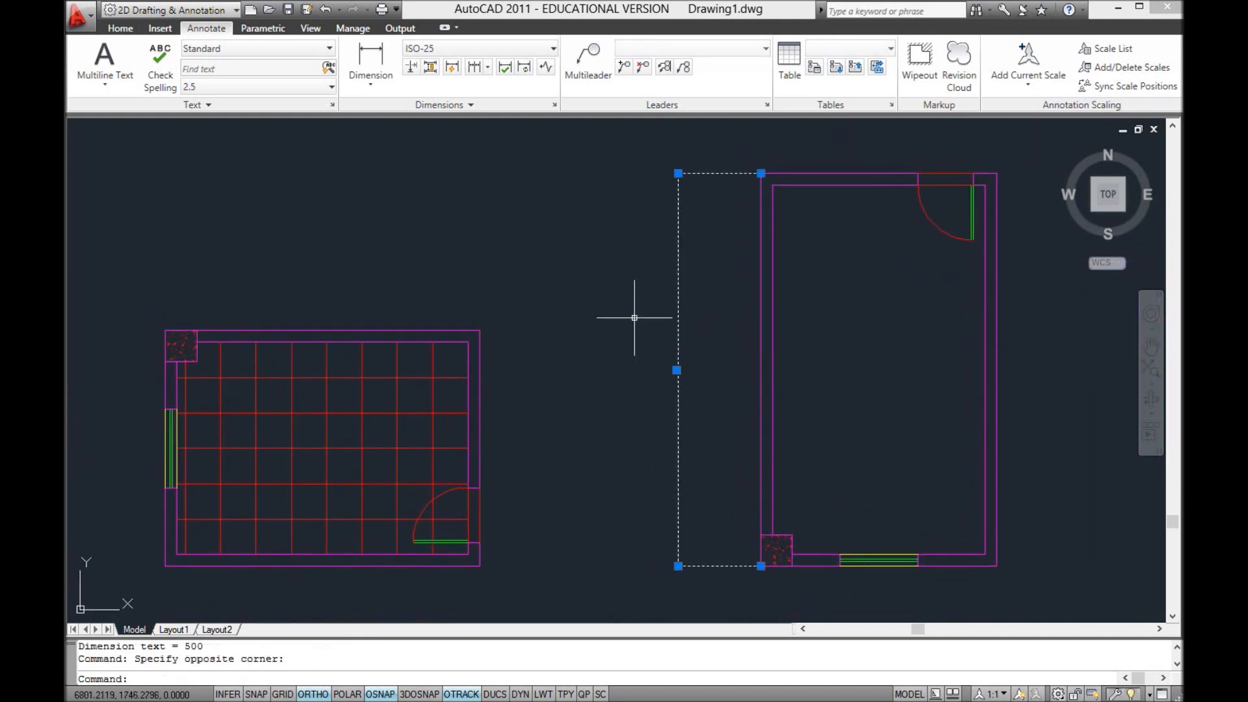
{"action": "key", "text": "Delete"}
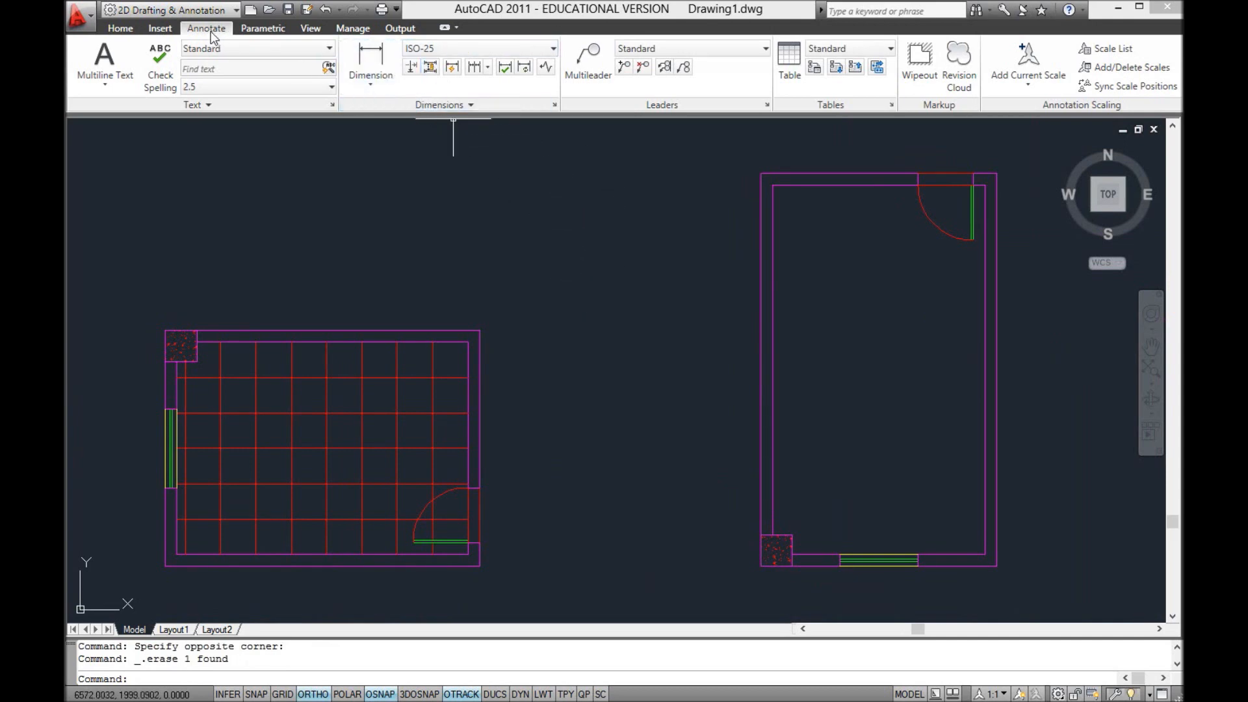
Step: Create a new annotative dimension style named COTAS, based on ISO-25 and used for all dimensions
{"action": "left_click", "coordinate": [122, 28]}
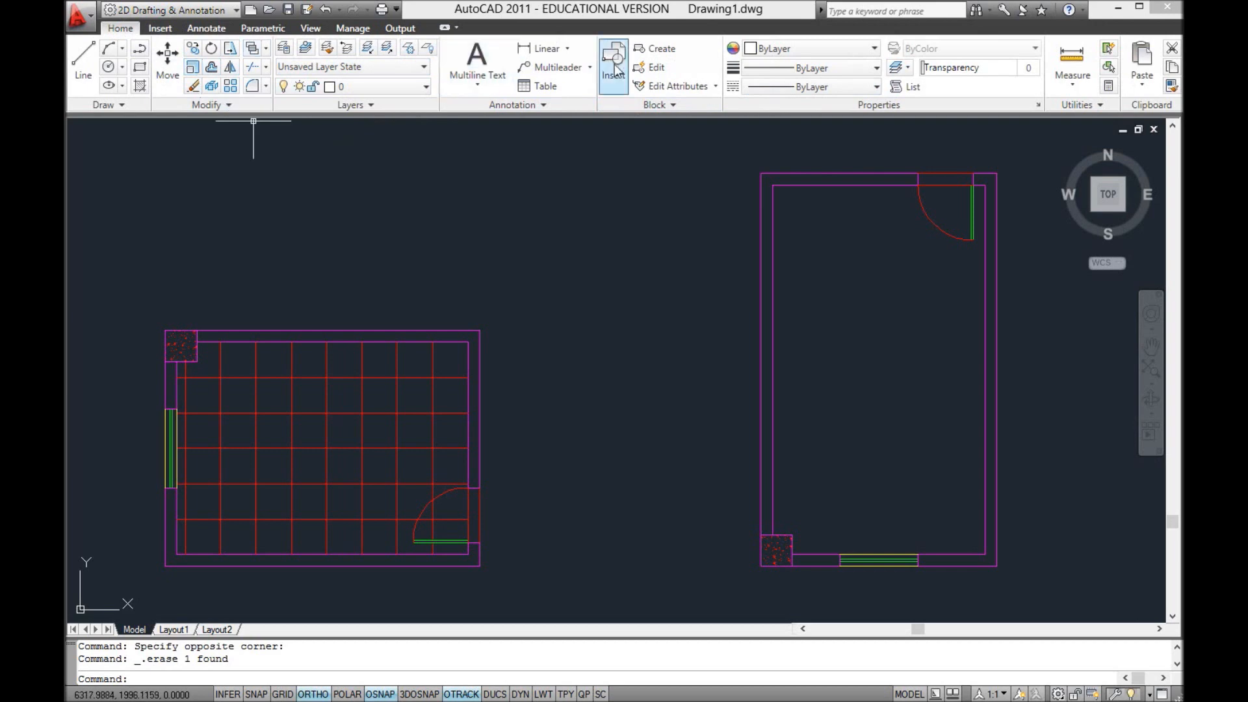
{"action": "left_click", "coordinate": [207, 29]}
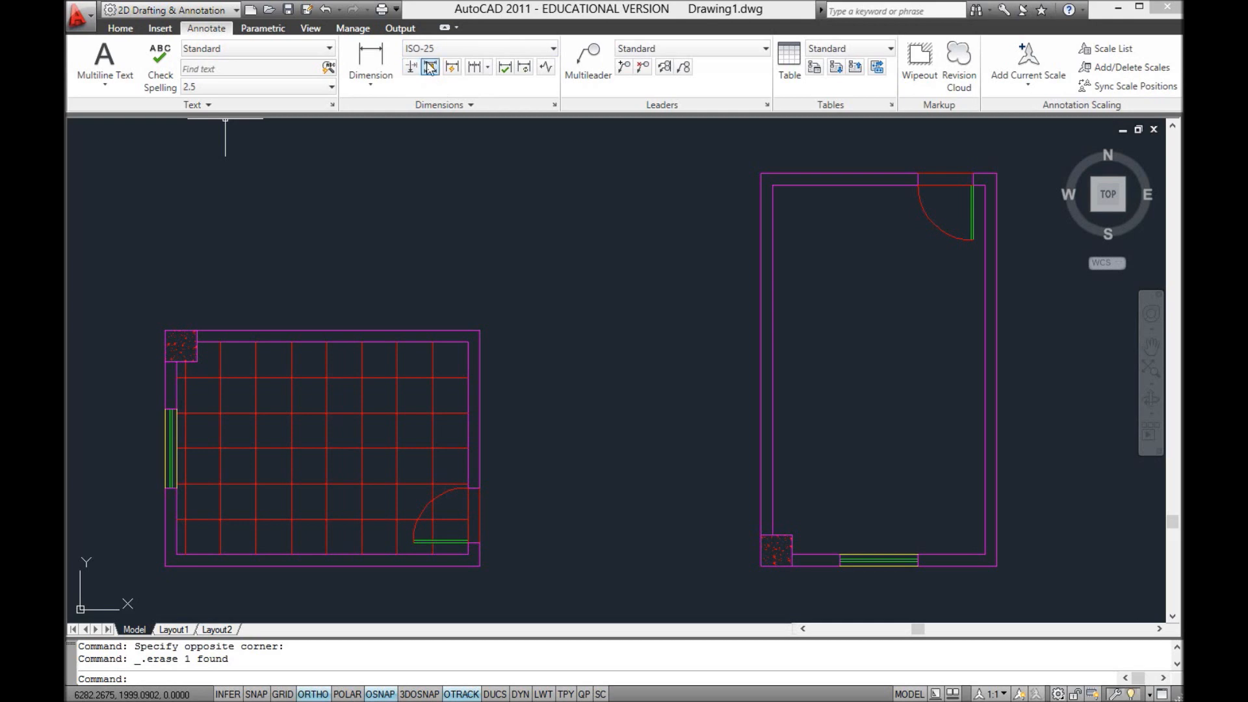
{"action": "left_click", "coordinate": [554, 105]}
{"action": "left_click_drag", "start_coordinate": [549, 211], "coordinate": [465, 150]}
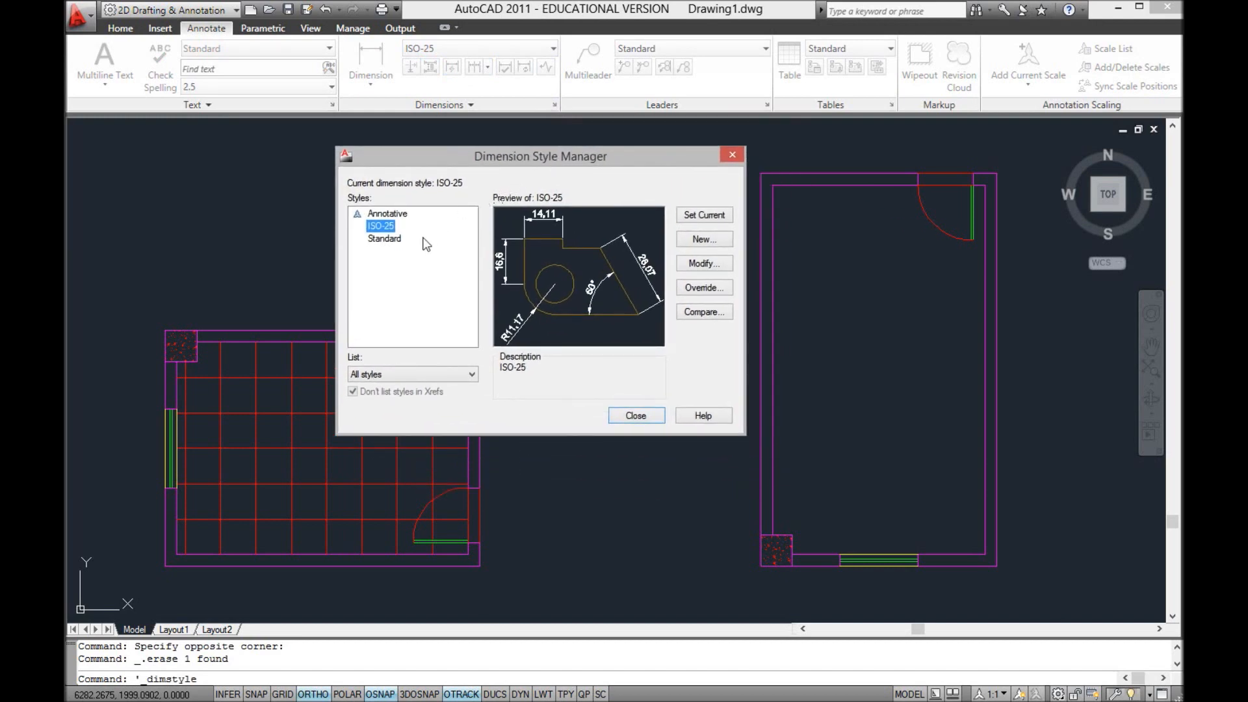
{"action": "left_click", "coordinate": [704, 240]}
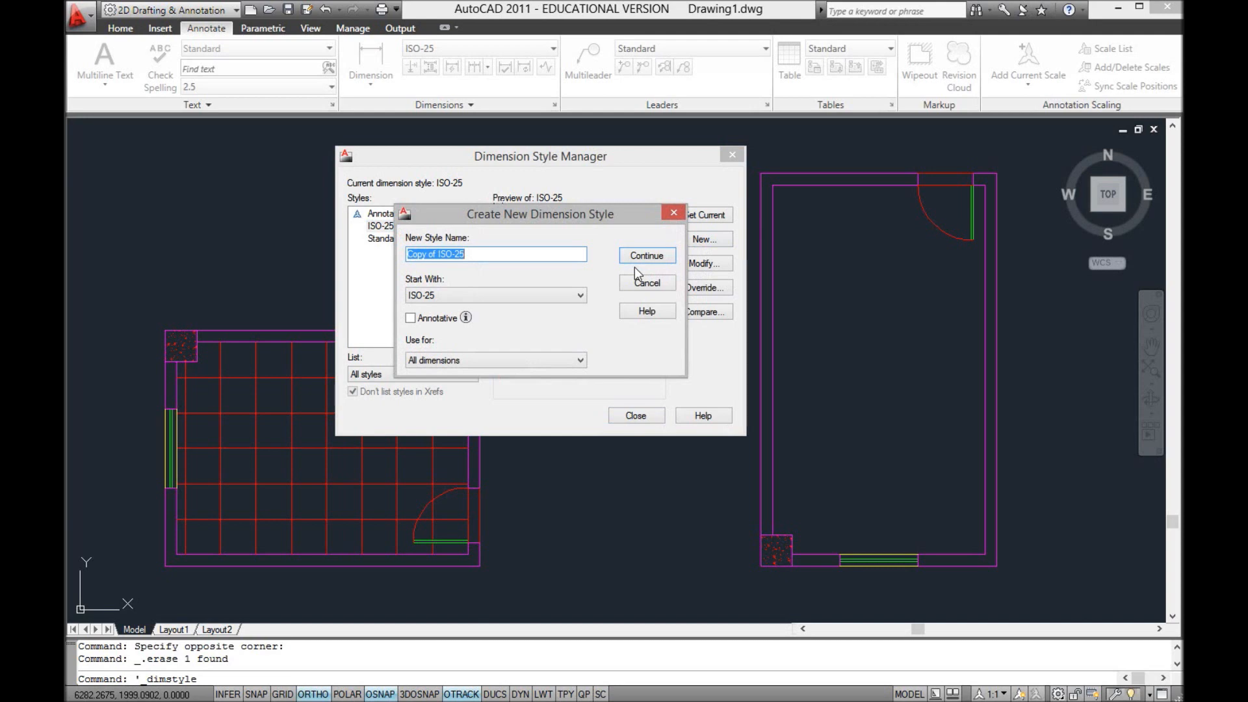
{"action": "type", "text": "COTAS"}
{"action": "left_click", "coordinate": [410, 319]}
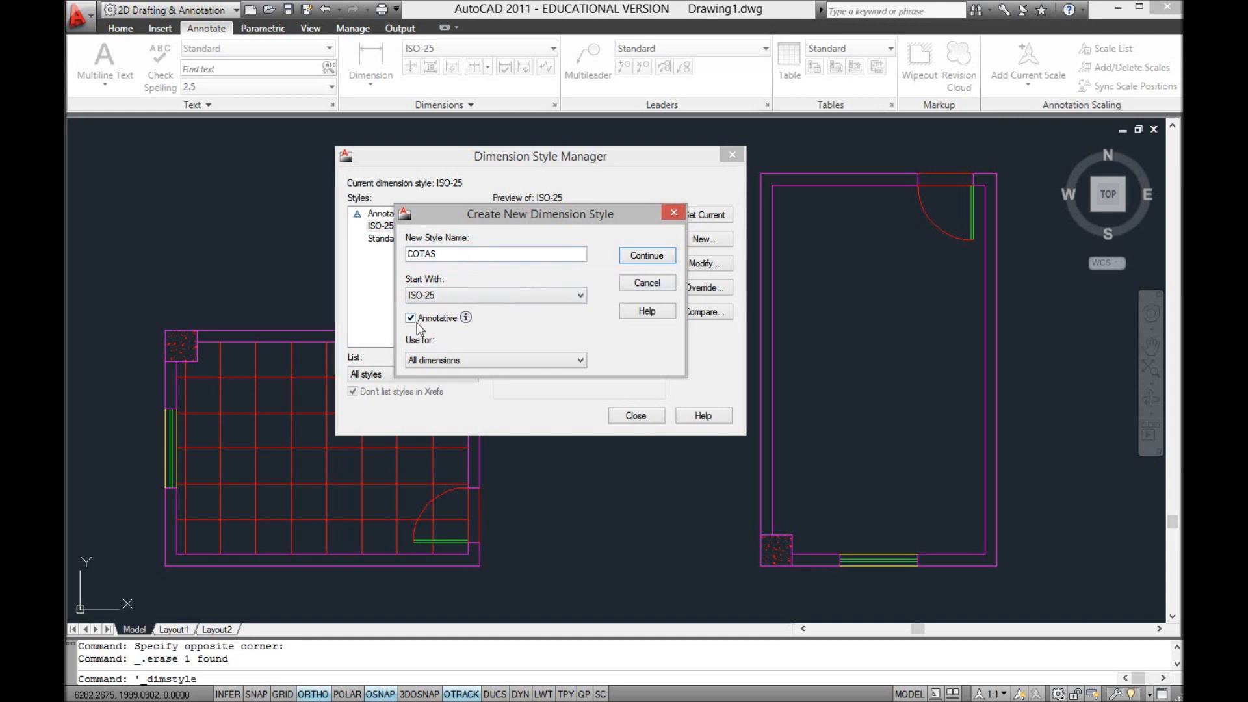
{"action": "left_click", "coordinate": [646, 255]}
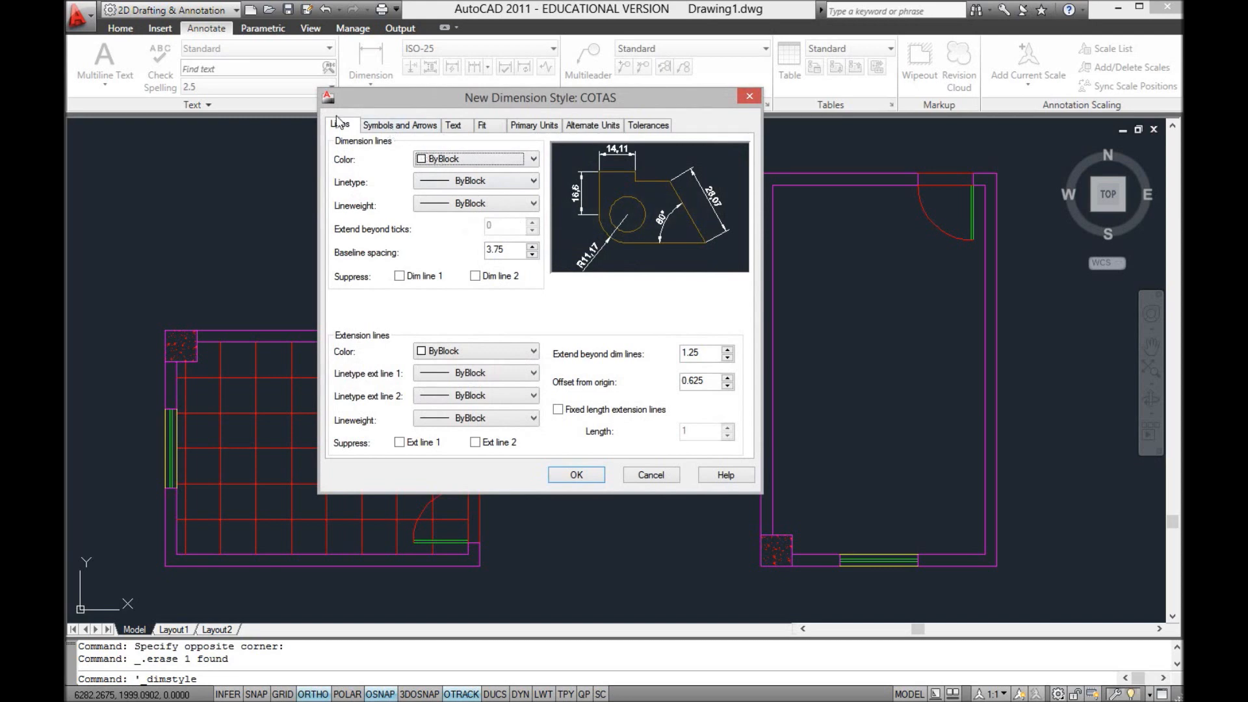
{"action": "left_click", "coordinate": [387, 125]}
{"action": "left_click", "coordinate": [466, 126]}
{"action": "left_click", "coordinate": [484, 125]}
{"action": "left_click", "coordinate": [534, 126]}
{"action": "left_click", "coordinate": [594, 125]}
{"action": "left_click", "coordinate": [647, 127]}
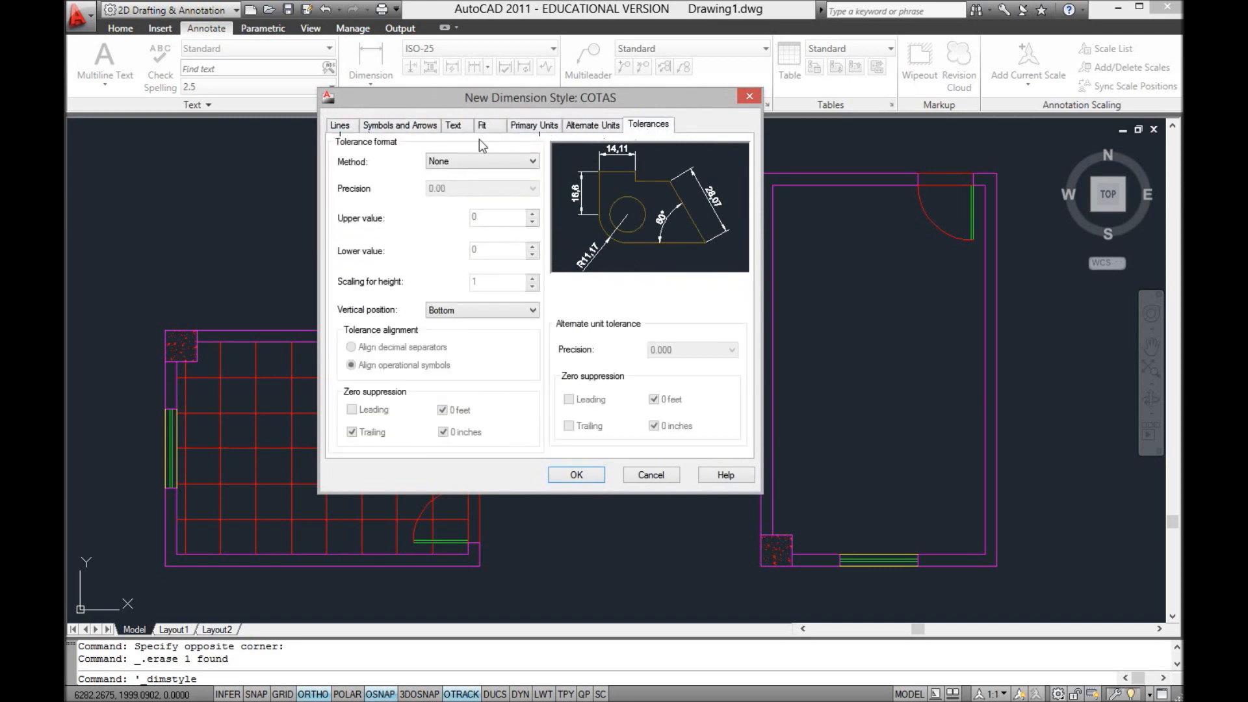
Step: Set the COTAS style's first and second arrowheads to Architectural tick and its leader arrowhead to Dot
{"action": "left_click", "coordinate": [382, 126]}
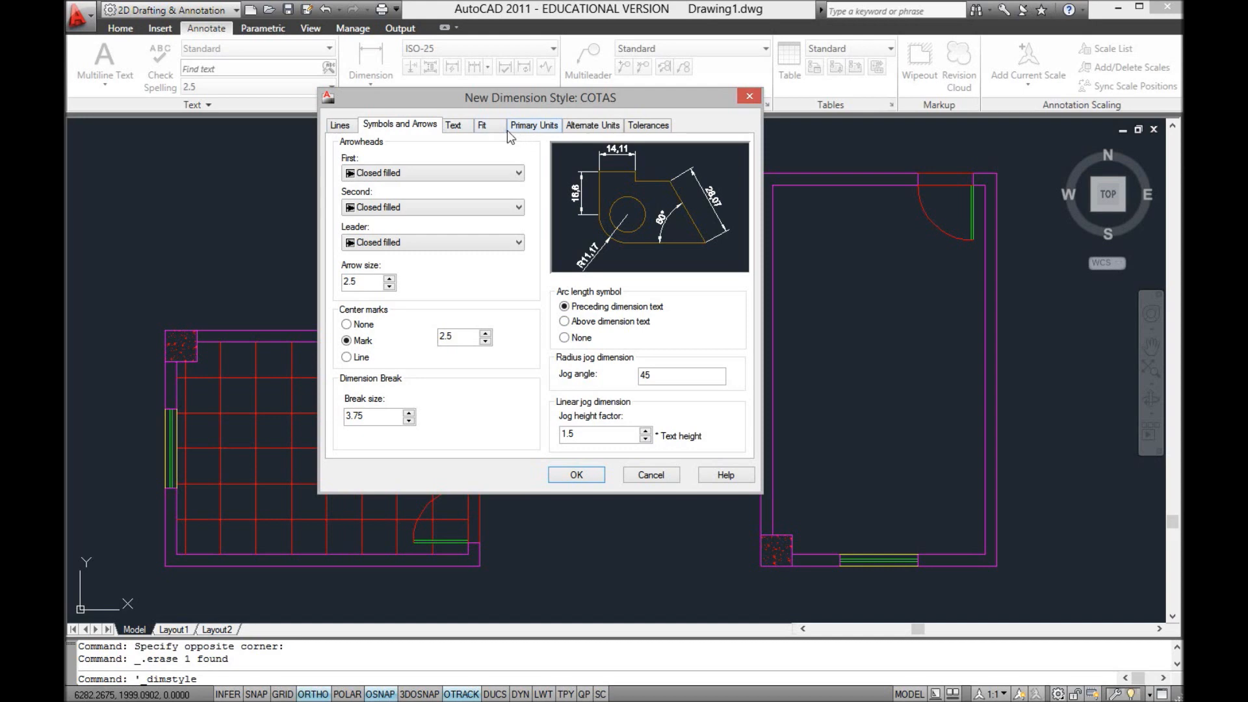
{"action": "left_click_drag", "start_coordinate": [486, 97], "coordinate": [505, 138]}
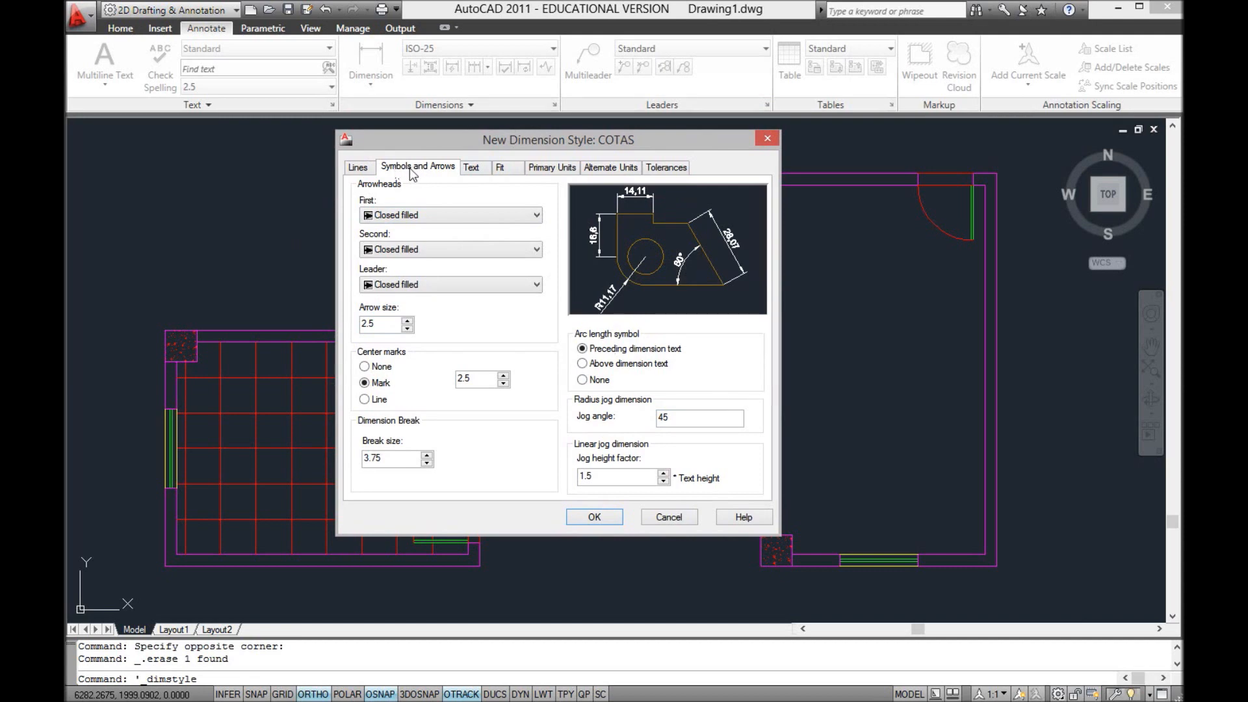
{"action": "left_click", "coordinate": [407, 215]}
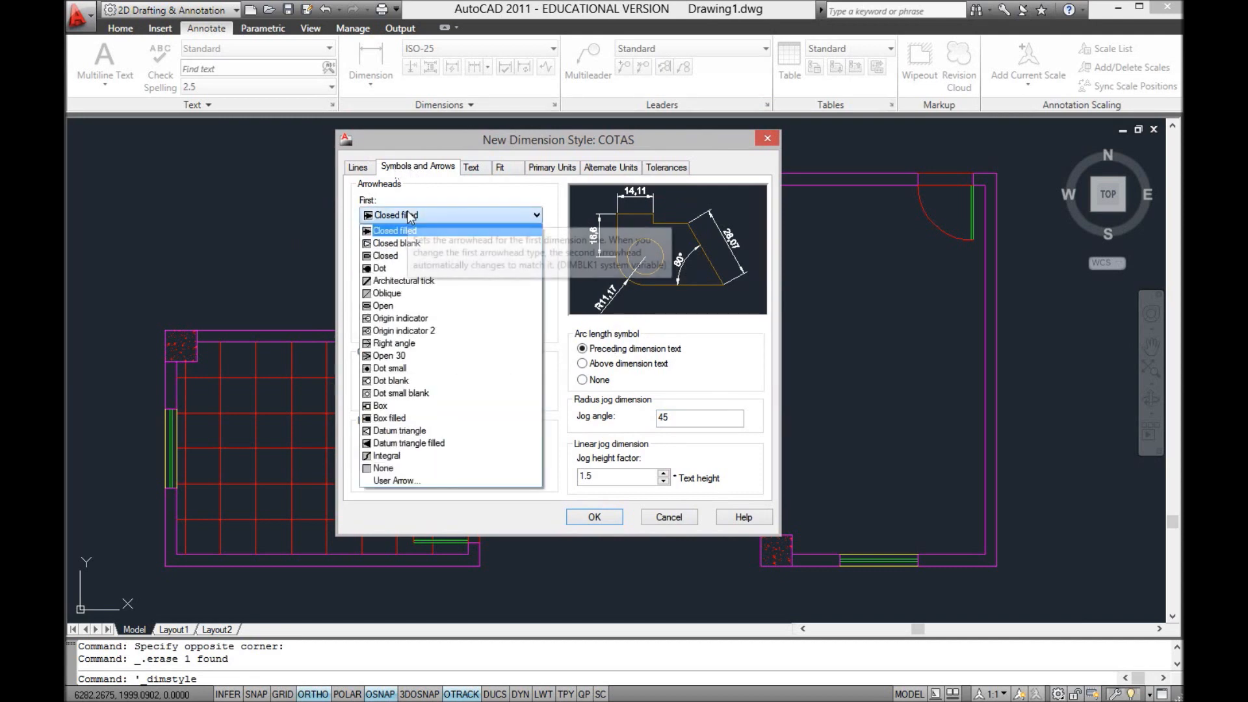
{"action": "left_click", "coordinate": [398, 286]}
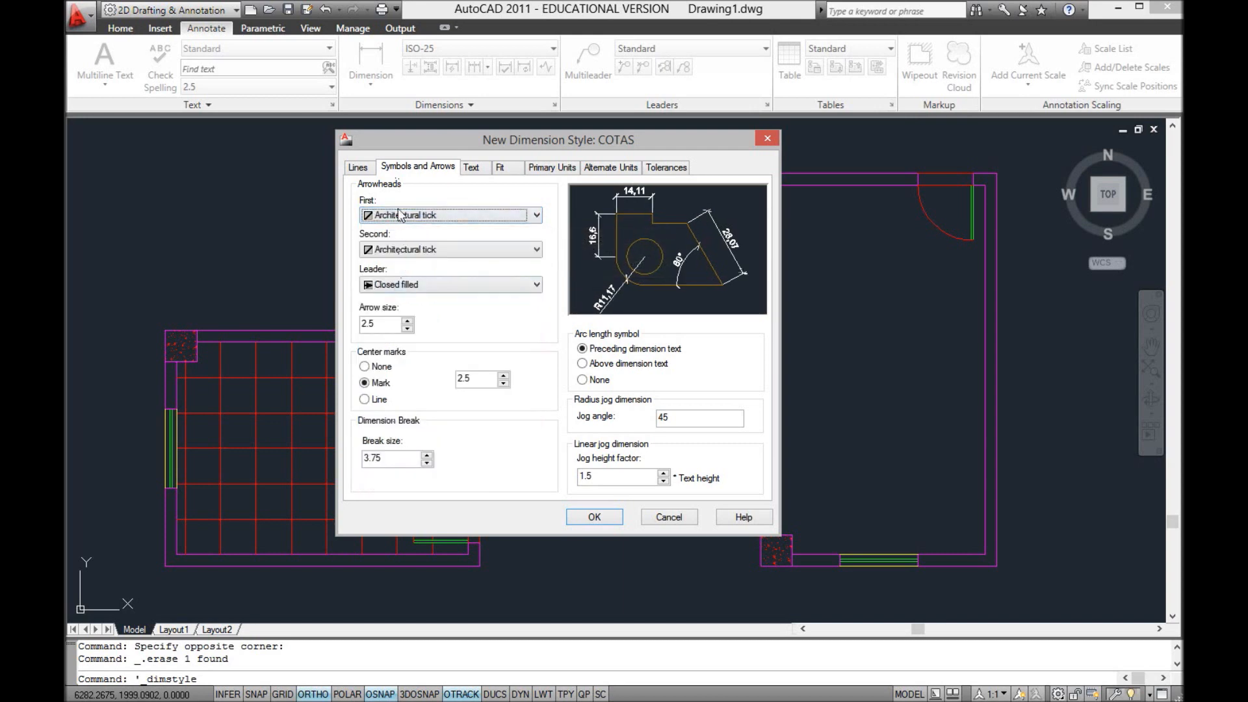
{"action": "left_click", "coordinate": [380, 284]}
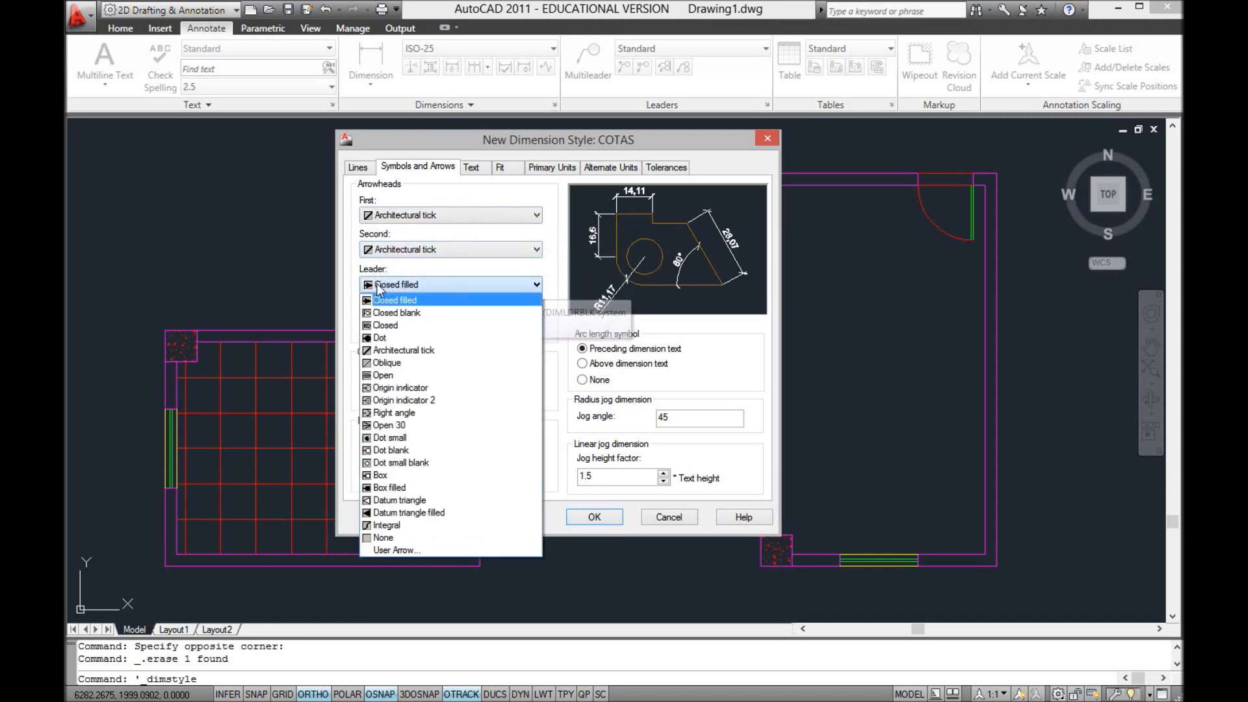
{"action": "left_click", "coordinate": [386, 338]}
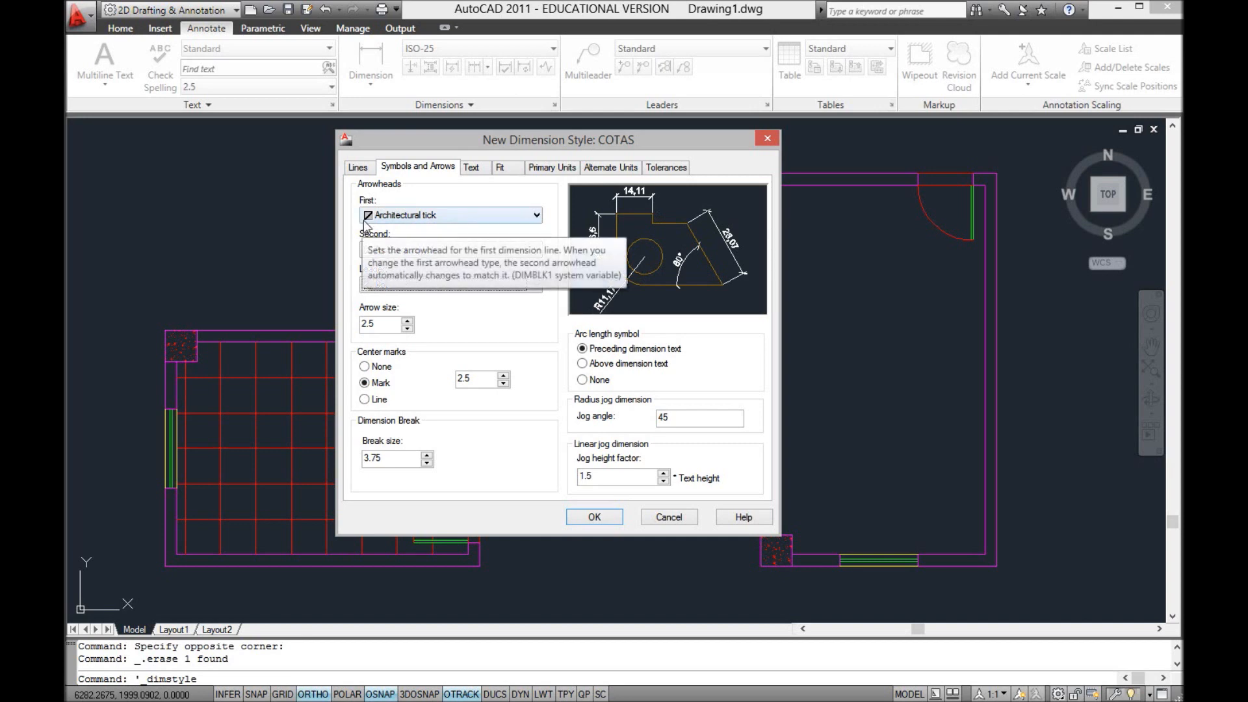
{"action": "left_click", "coordinate": [426, 216]}
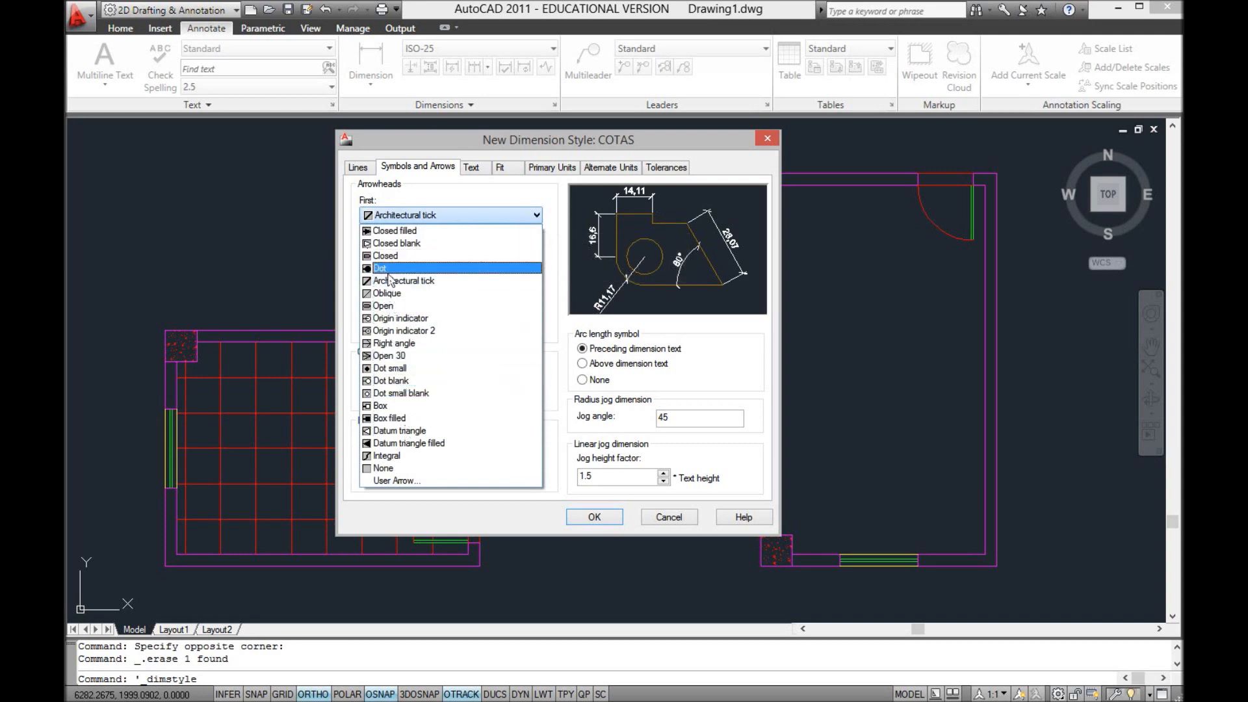
{"action": "left_click", "coordinate": [399, 203]}
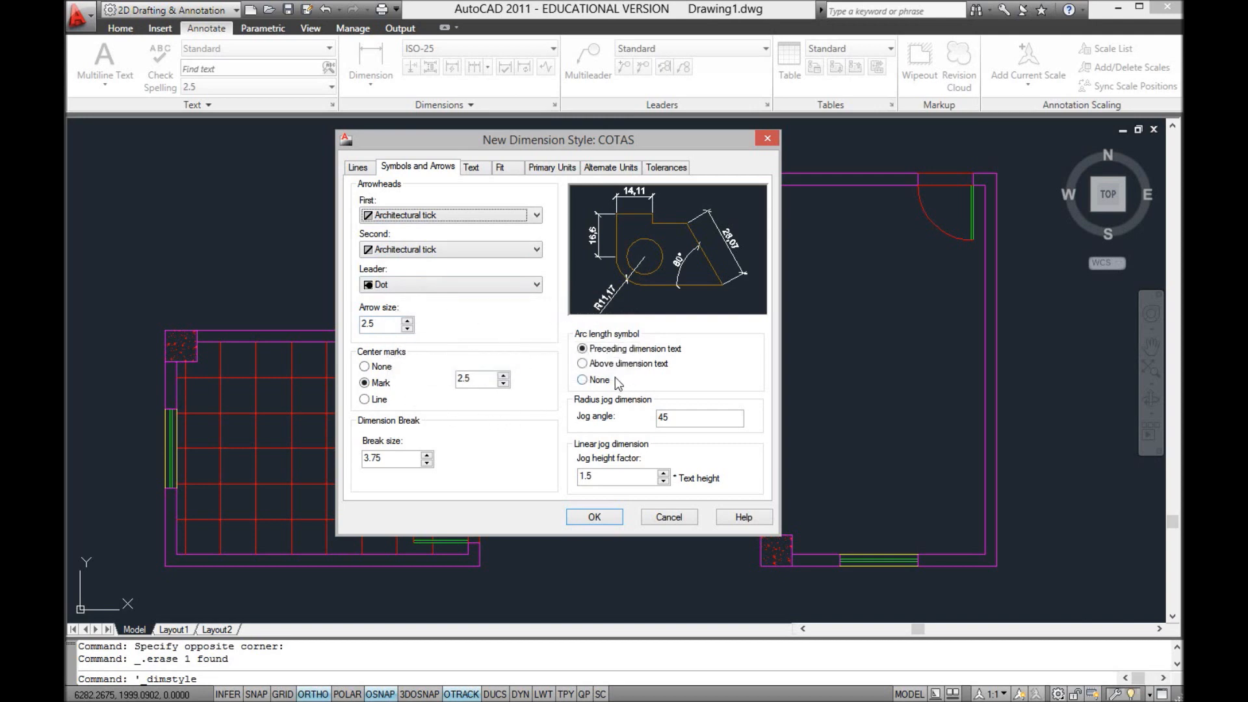
Step: Set the arrow size of the COTAS style to 0.25
{"action": "left_click", "coordinate": [376, 325]}
{"action": "left_click_drag", "start_coordinate": [376, 325], "coordinate": [356, 325]}
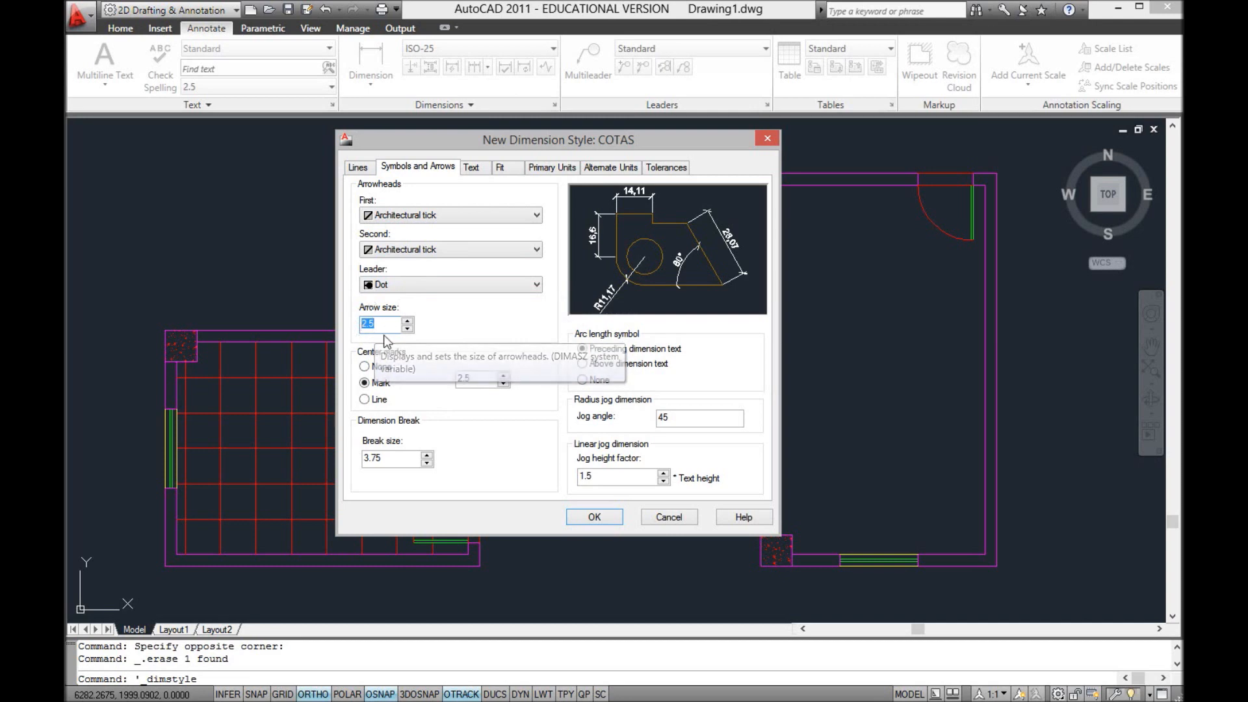
{"action": "type", "text": "0."}
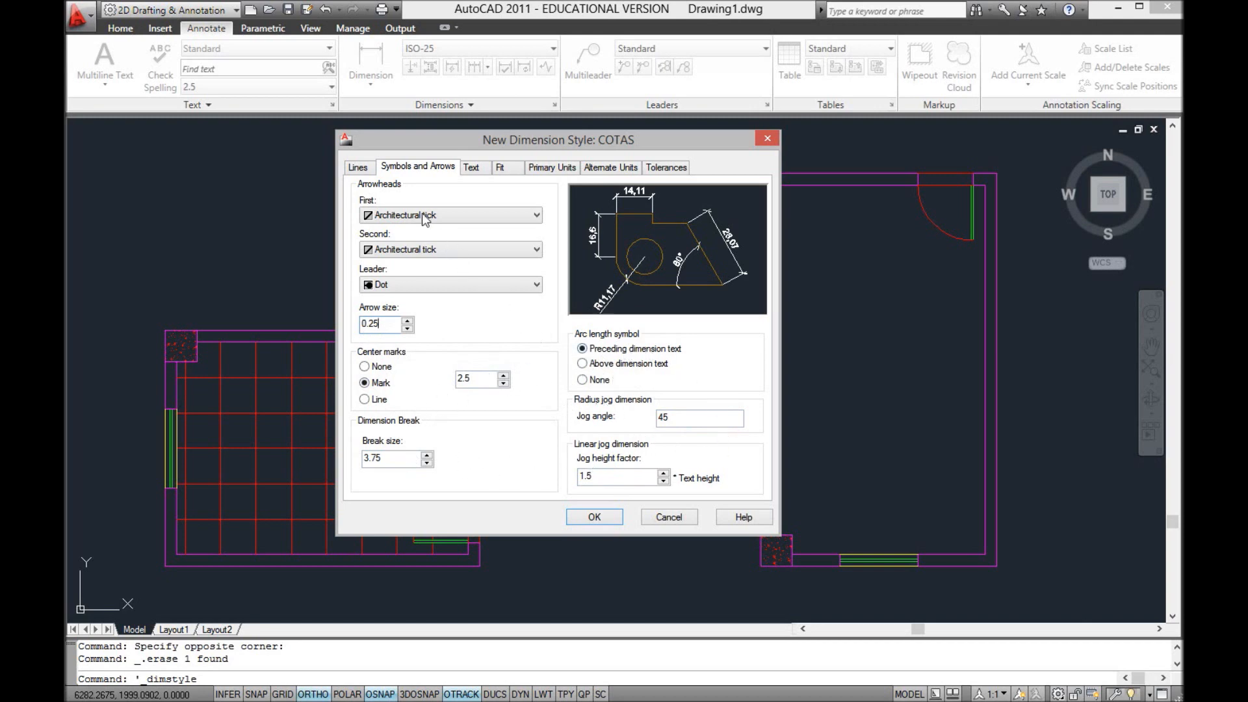
Step: Give the COTAS dimension lines a Red color, Continuous linetype and 0.20 mm lineweight
{"action": "left_click", "coordinate": [359, 168]}
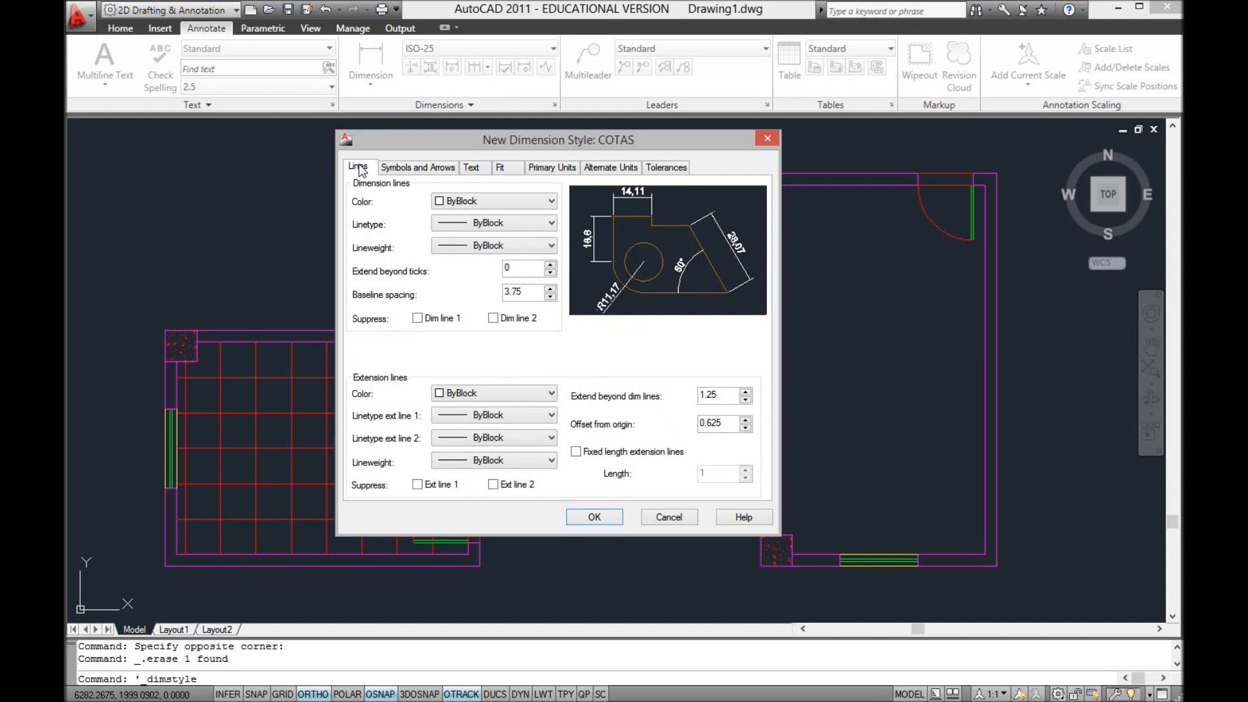
{"action": "left_click", "coordinate": [468, 204]}
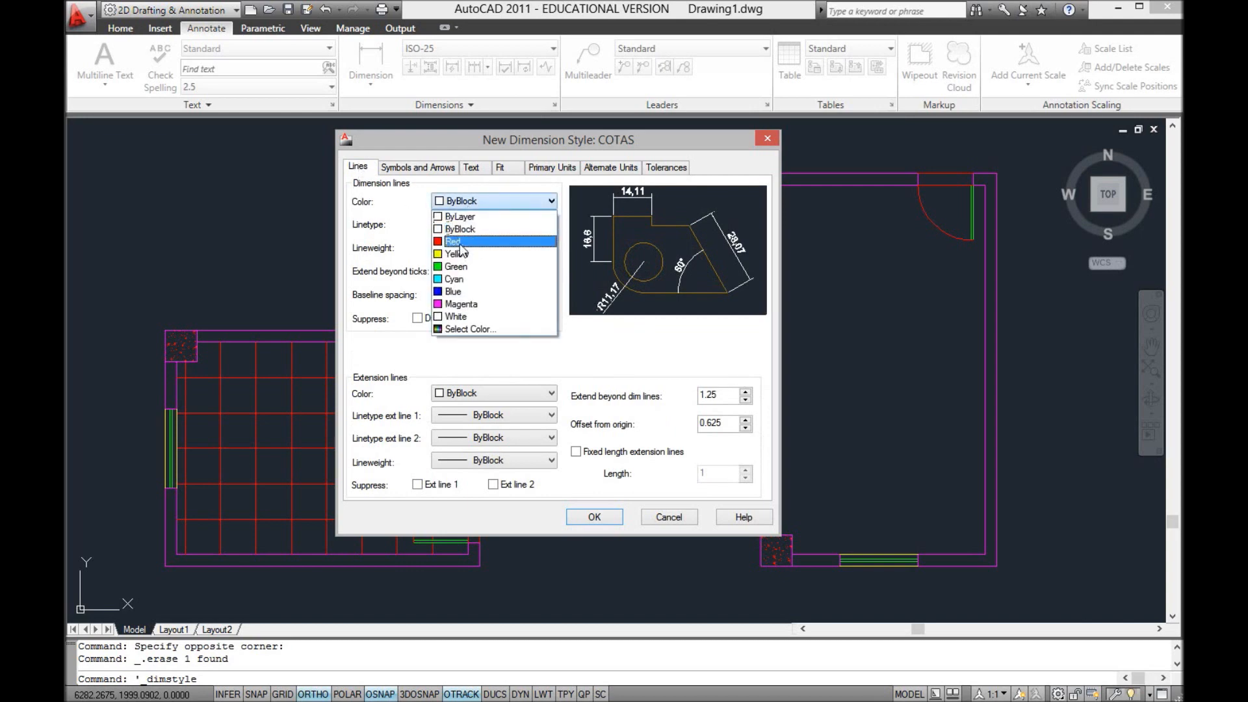
{"action": "left_click", "coordinate": [459, 245]}
{"action": "left_click", "coordinate": [468, 223]}
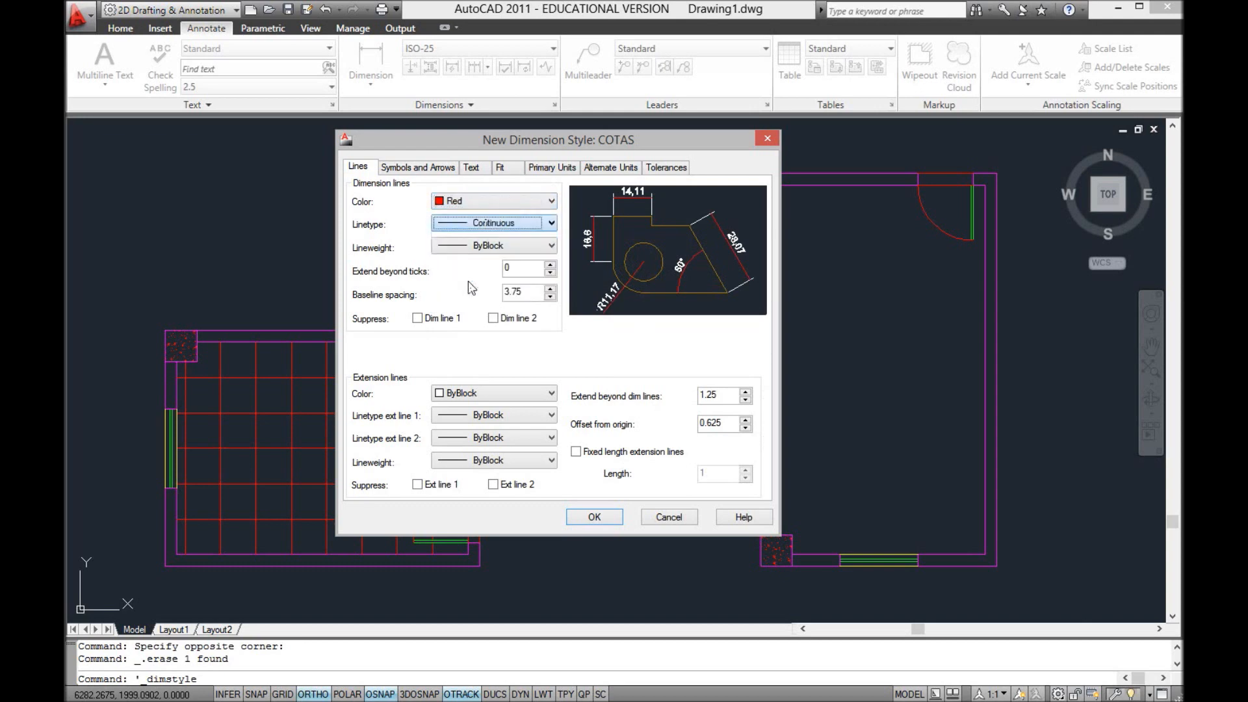
{"action": "left_click", "coordinate": [473, 246]}
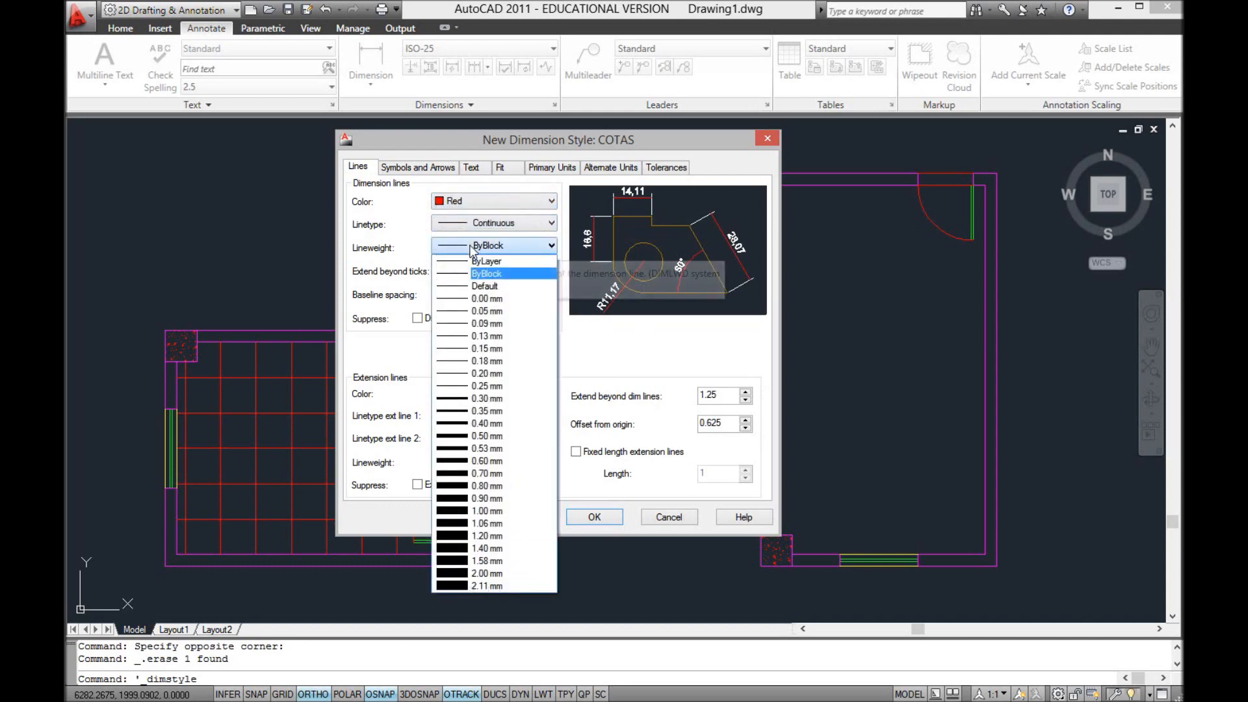
{"action": "left_click", "coordinate": [484, 374]}
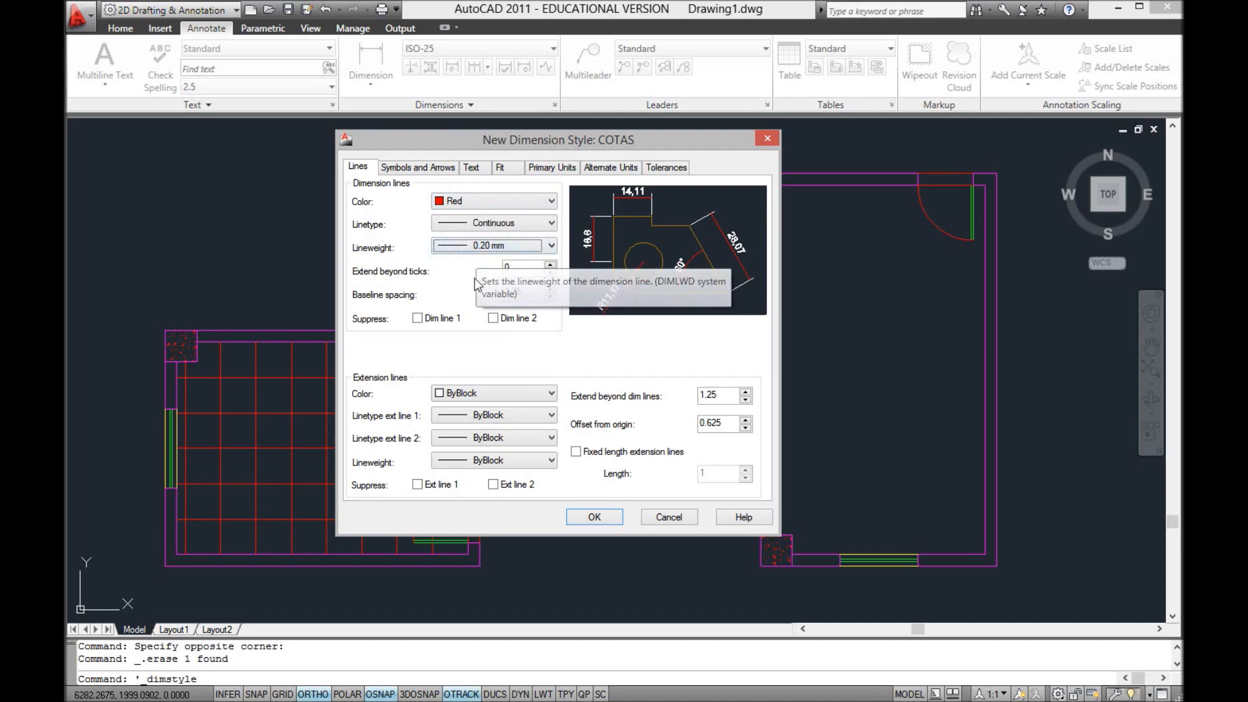
Step: Set the distance the dimension lines extend beyond the ticks to 0.2
{"action": "left_click", "coordinate": [512, 269]}
{"action": "left_click_drag", "start_coordinate": [512, 269], "coordinate": [499, 275]}
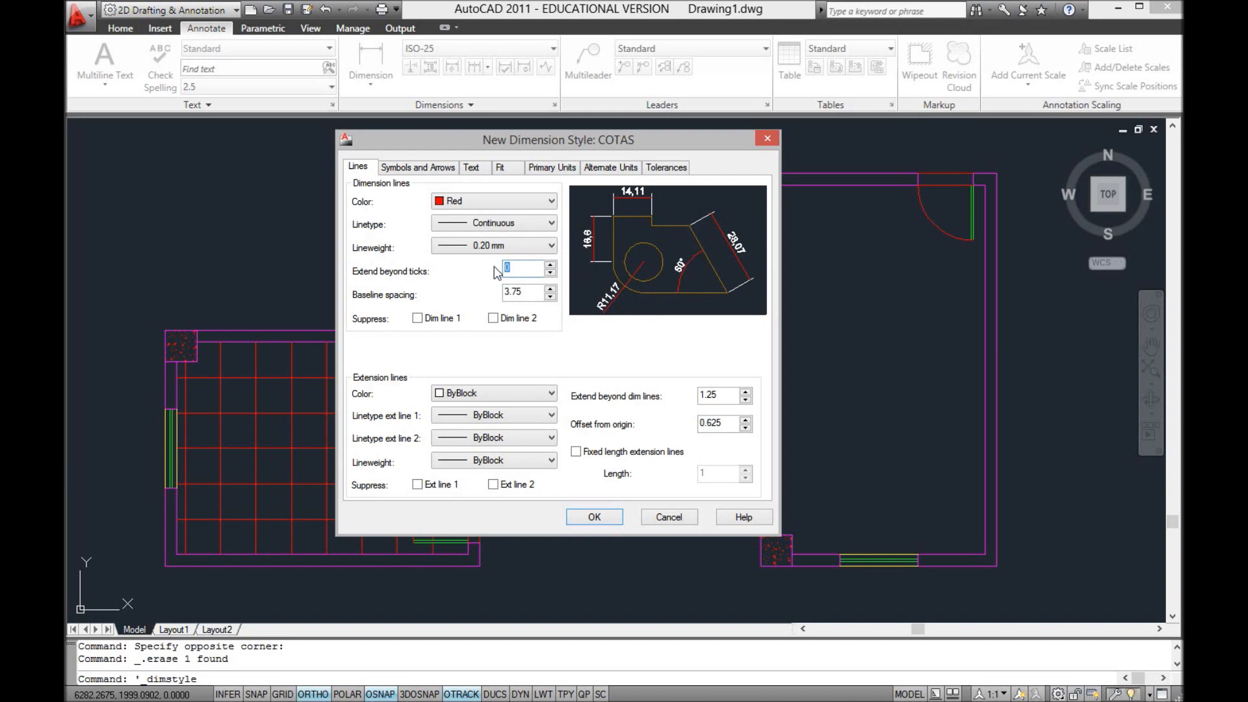
{"action": "type", "text": "0.2"}
{"action": "key", "text": "Tab"}
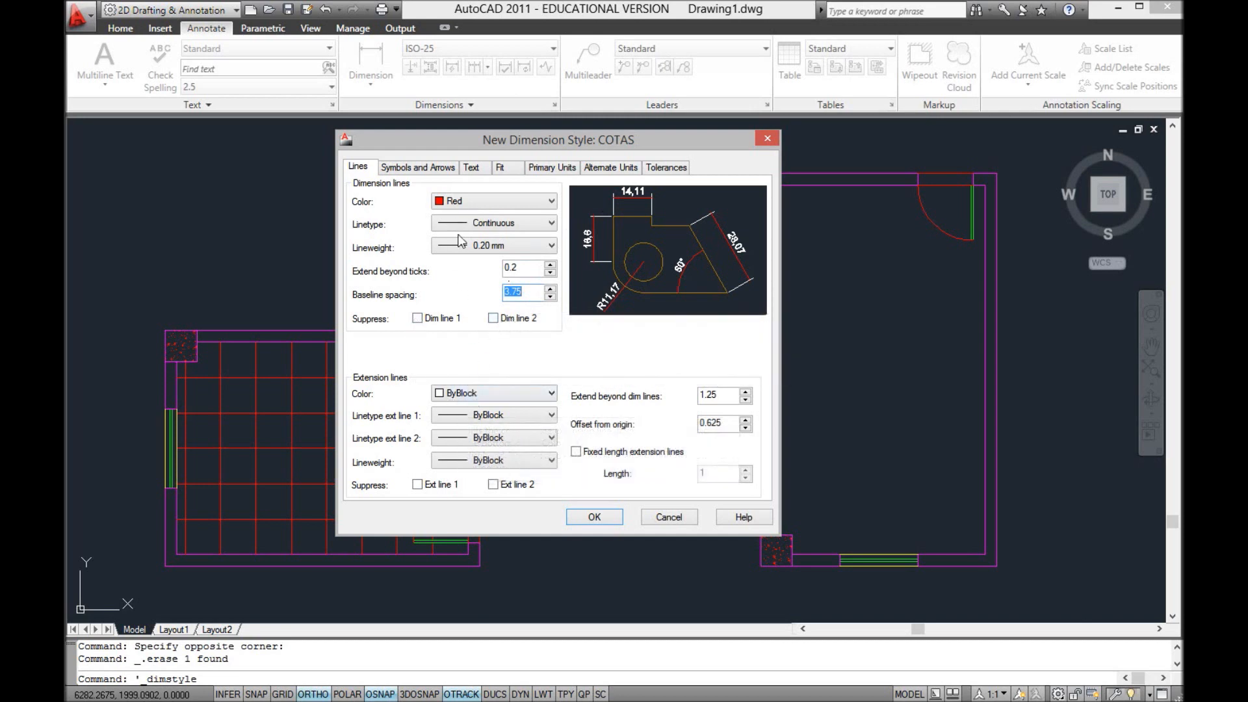
Step: Give the COTAS extension lines a Red color, Continuous linetype for both lines and a 0.20 mm lineweight
{"action": "left_click", "coordinate": [462, 393]}
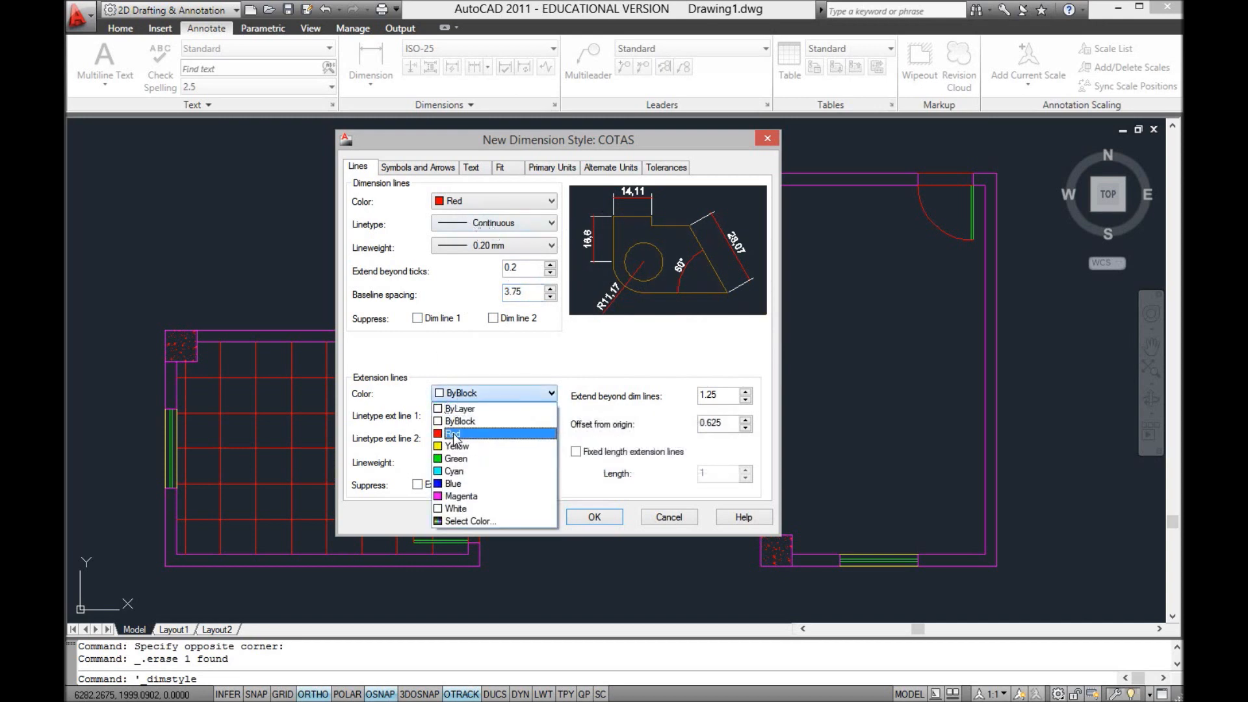
{"action": "left_click", "coordinate": [452, 433]}
{"action": "left_click", "coordinate": [464, 415]}
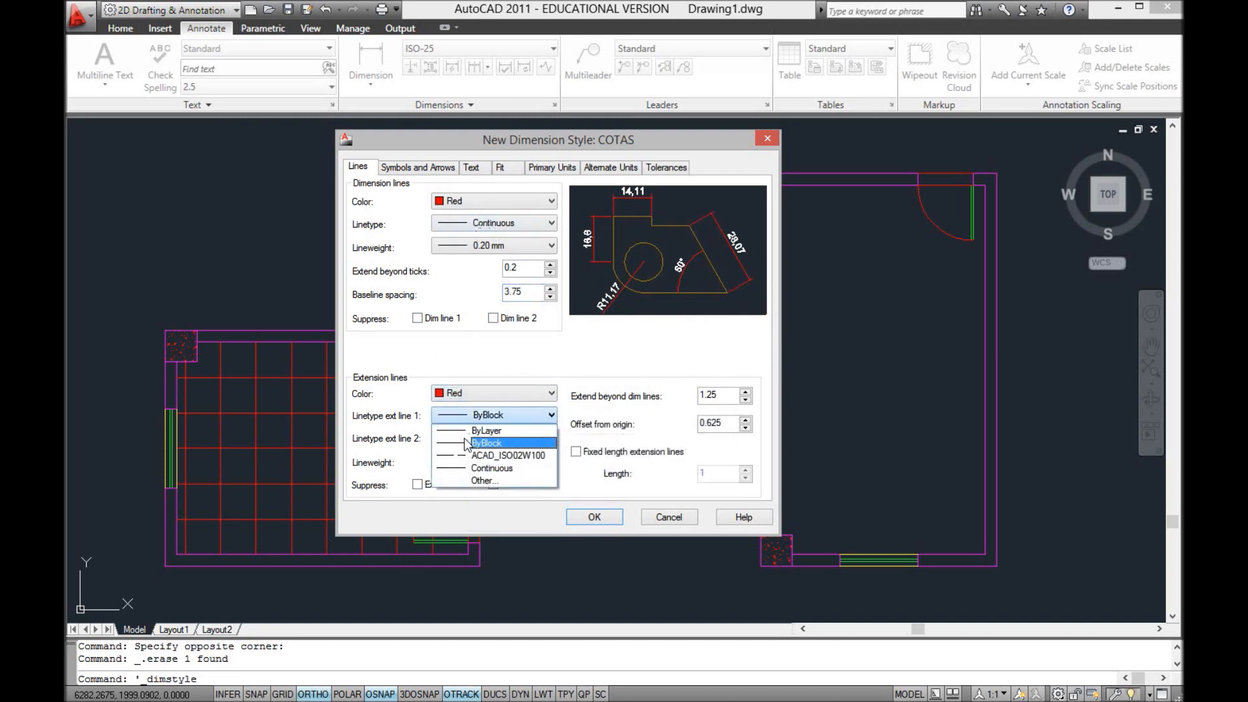
{"action": "left_click", "coordinate": [484, 468]}
{"action": "left_click", "coordinate": [464, 438]}
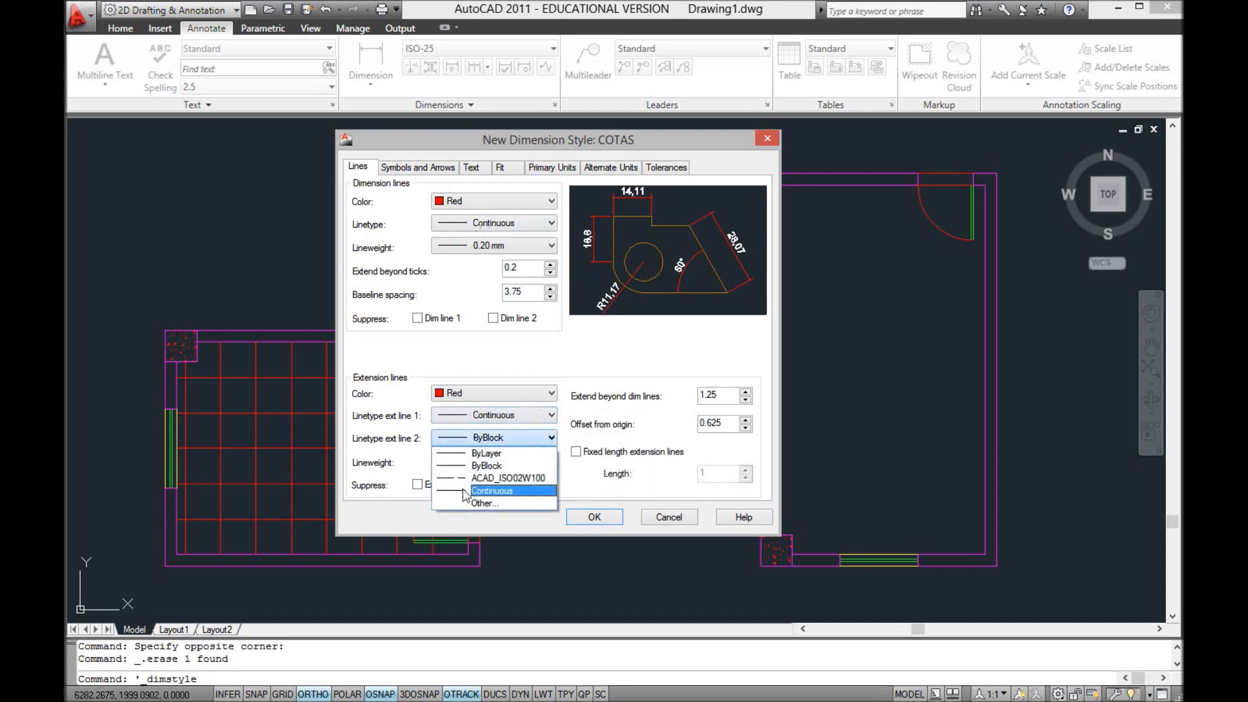
{"action": "left_click", "coordinate": [478, 491]}
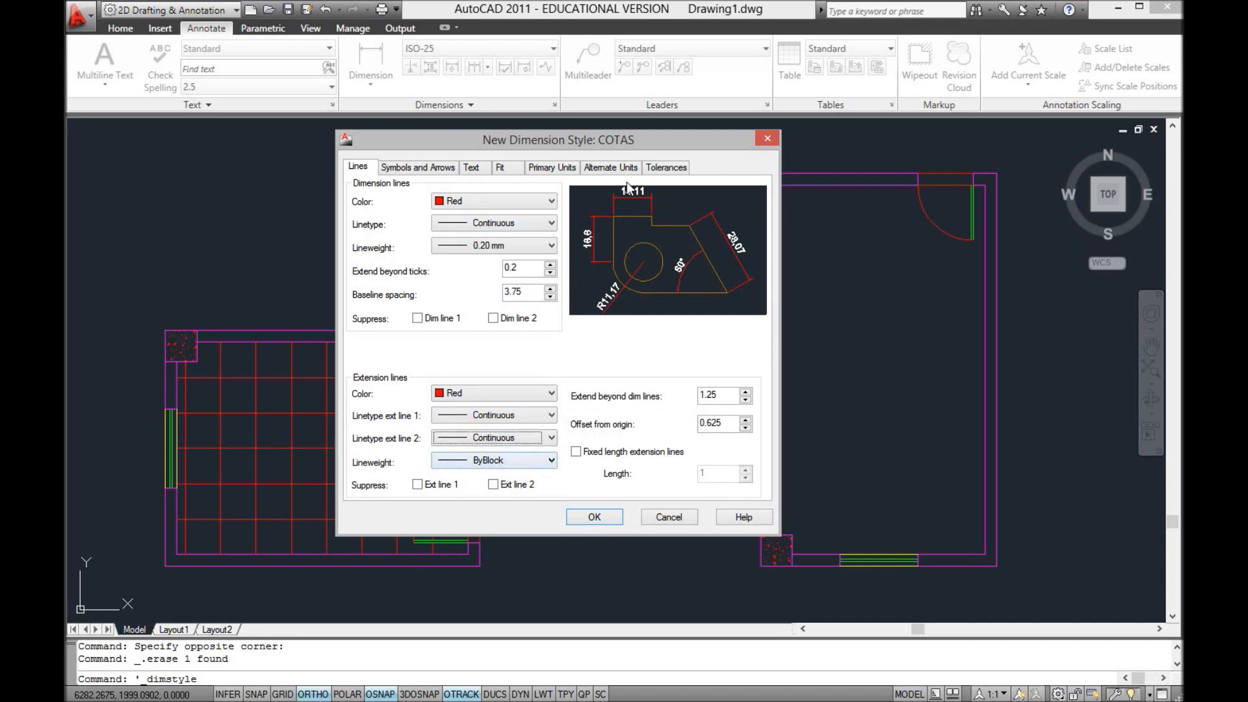
{"action": "left_click", "coordinate": [506, 462]}
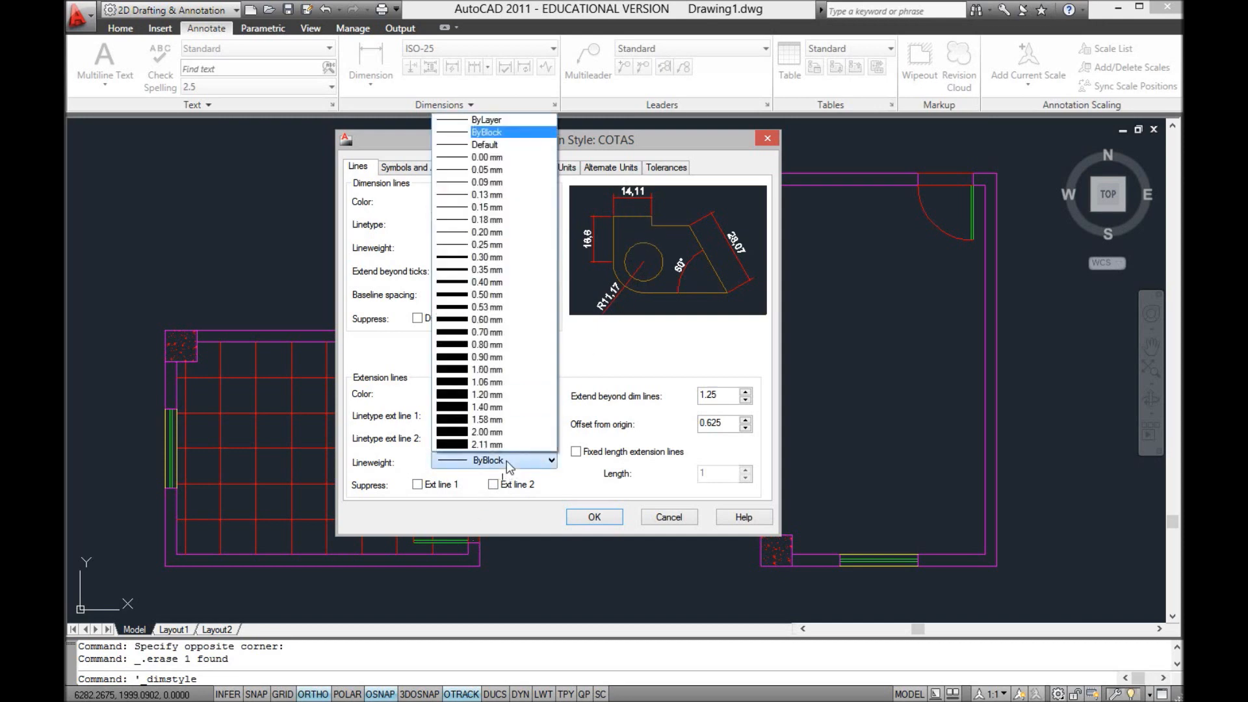
{"action": "left_click", "coordinate": [497, 232]}
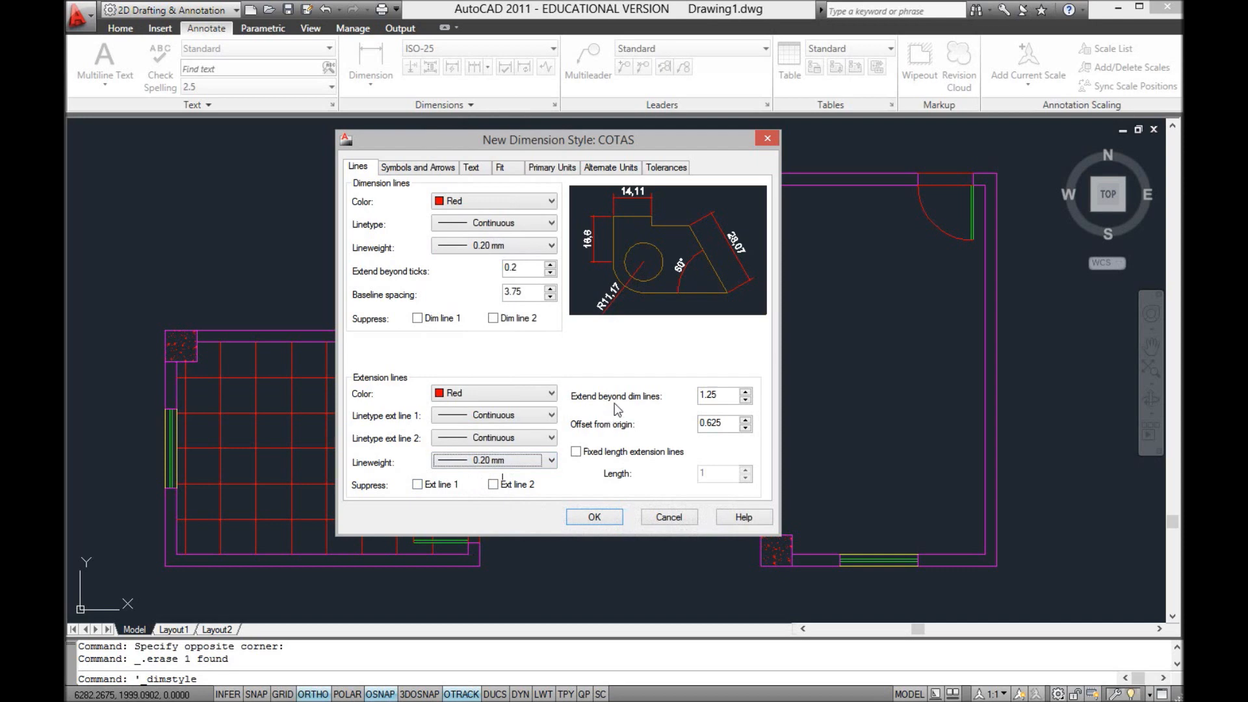
Step: Try suppressing both extension lines and both dimension lines, and restore all four
{"action": "left_click", "coordinate": [453, 485]}
{"action": "left_click", "coordinate": [510, 485]}
{"action": "left_click", "coordinate": [499, 319]}
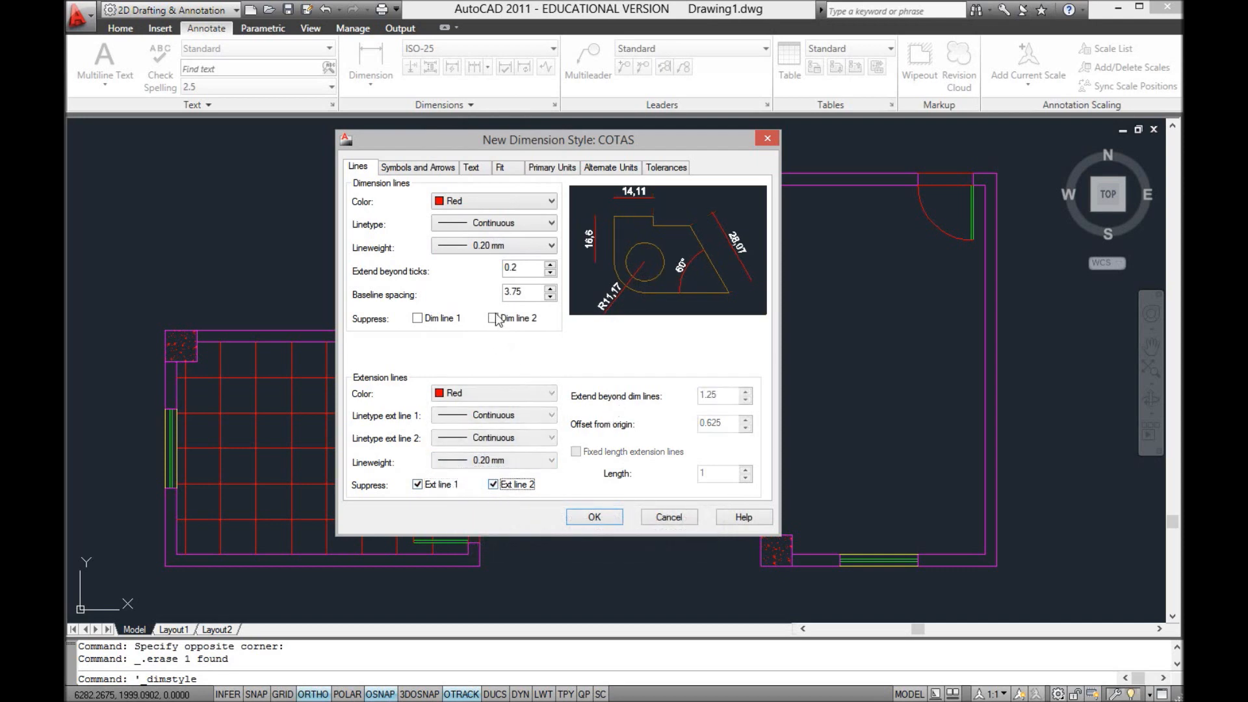
{"action": "left_click", "coordinate": [431, 319]}
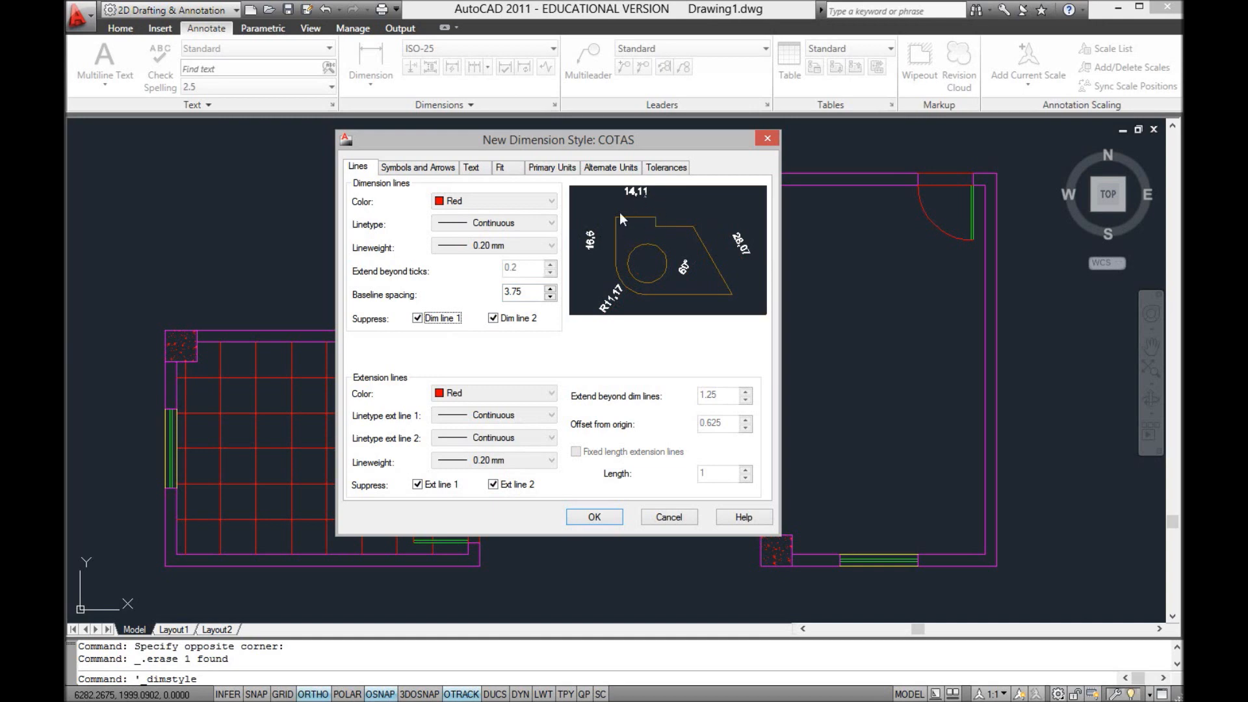
{"action": "left_click", "coordinate": [437, 318]}
{"action": "left_click", "coordinate": [523, 322]}
{"action": "left_click", "coordinate": [492, 485]}
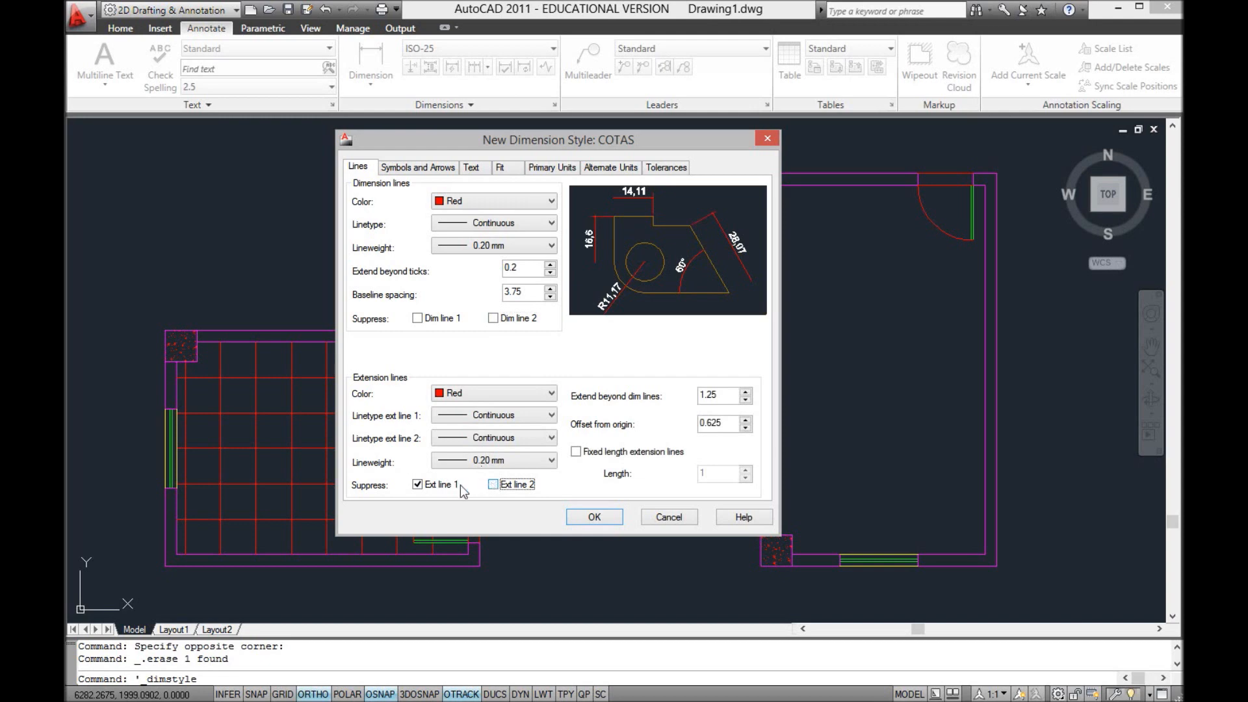
{"action": "left_click", "coordinate": [455, 485]}
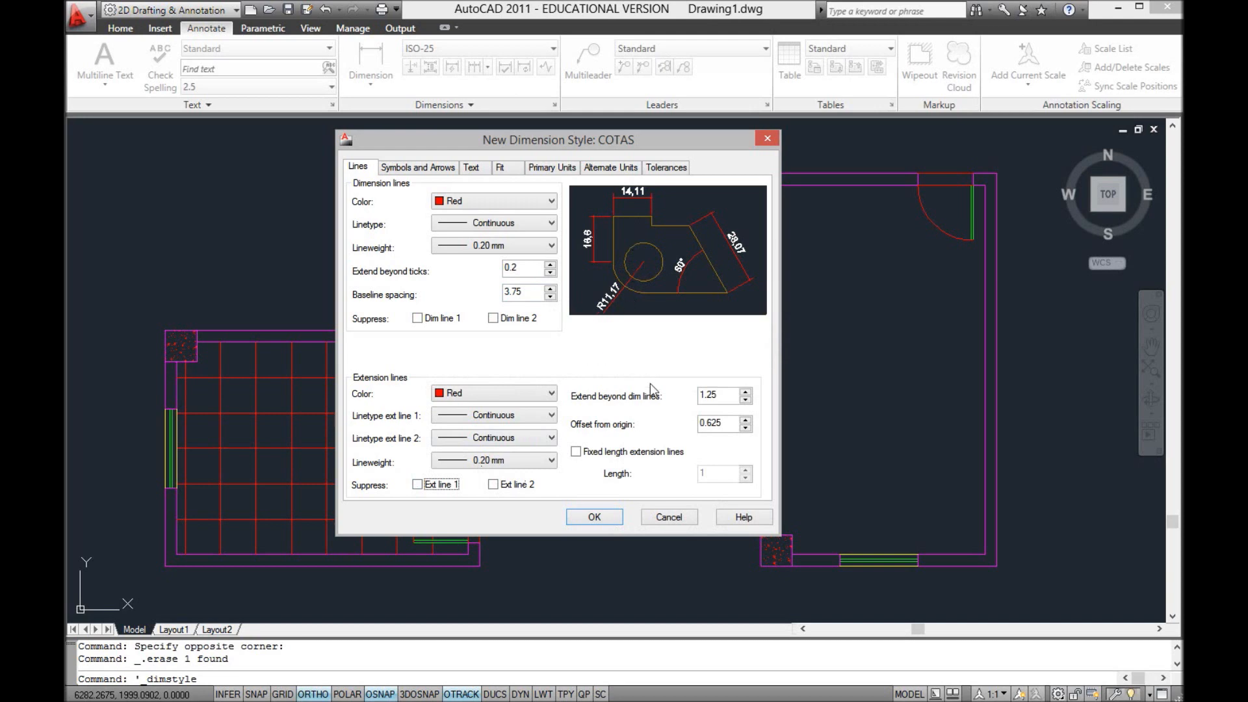
Step: Extend the extension lines 0.125 beyond the dimension lines and set their offset from origin to 0.1
{"action": "left_click_drag", "start_coordinate": [721, 395], "coordinate": [695, 394]}
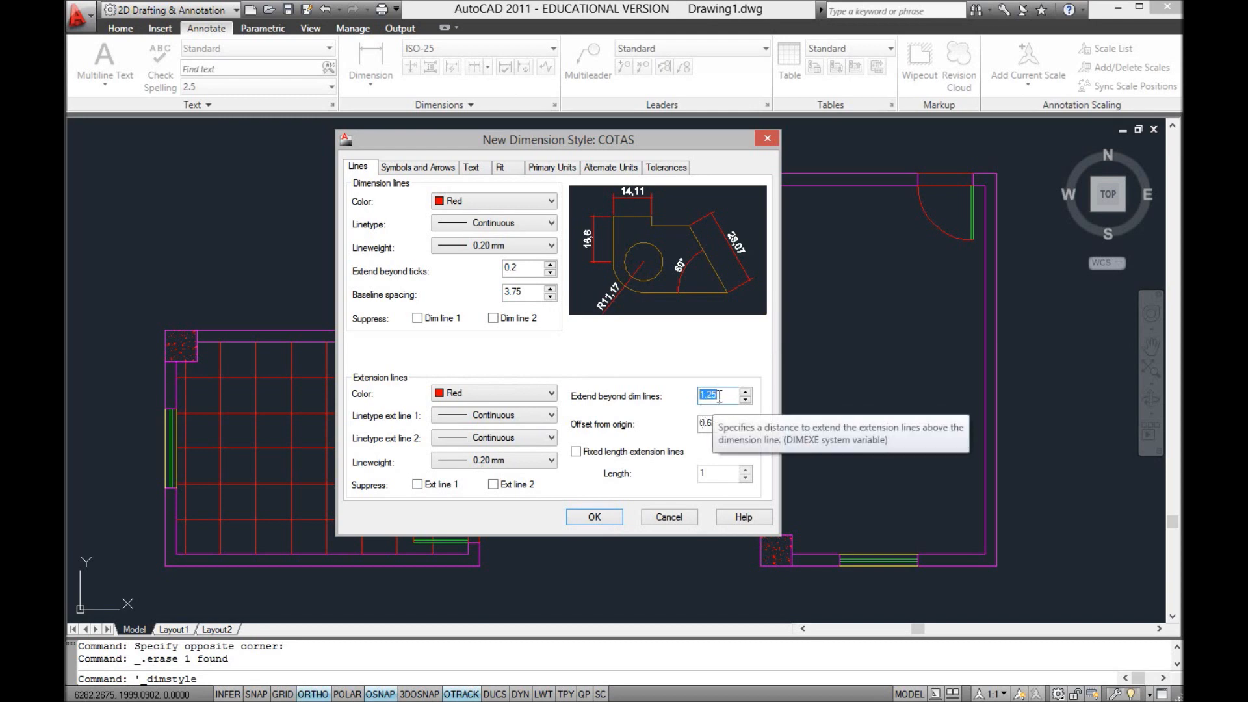
{"action": "type", "text": "0."}
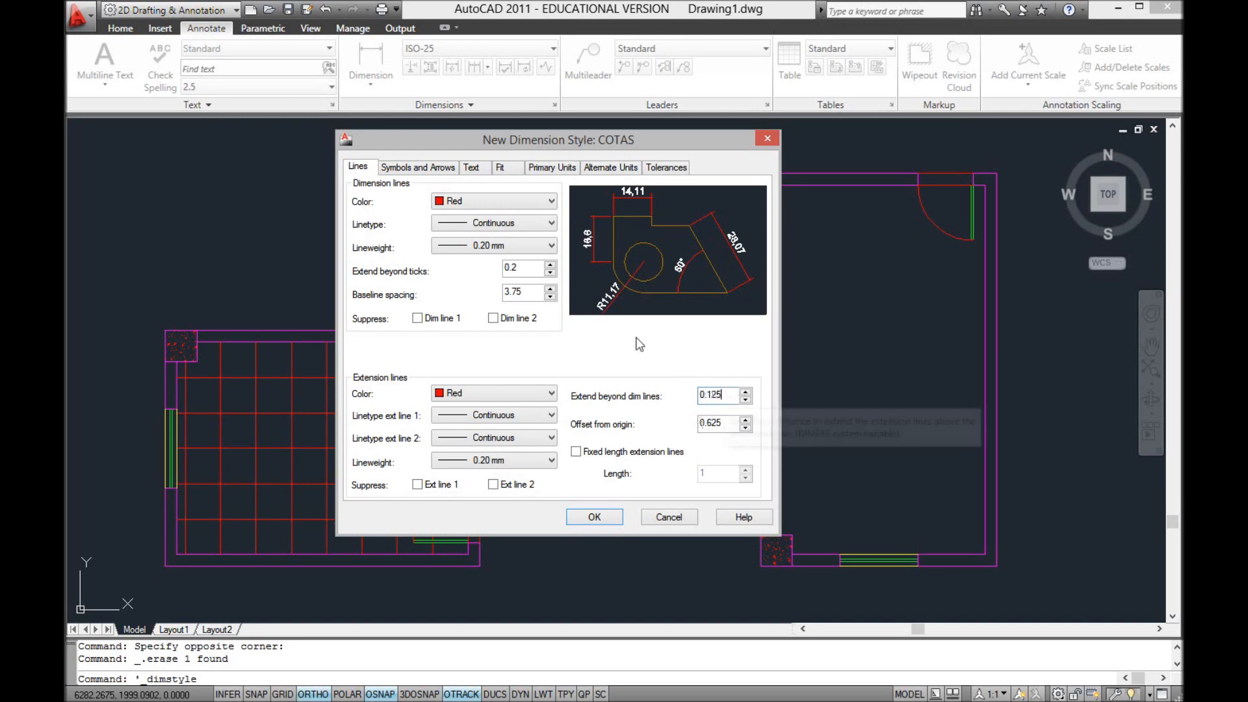
{"action": "key", "text": "Tab"}
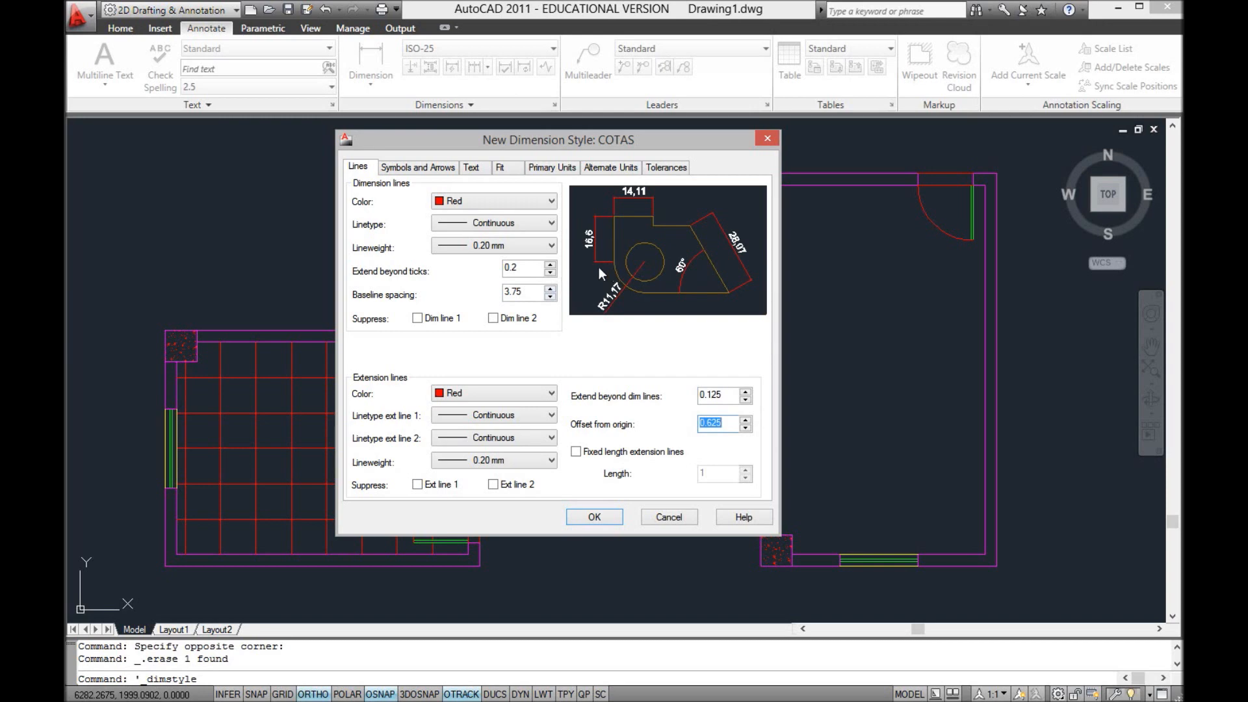
{"action": "left_click_drag", "start_coordinate": [733, 395], "coordinate": [694, 387]}
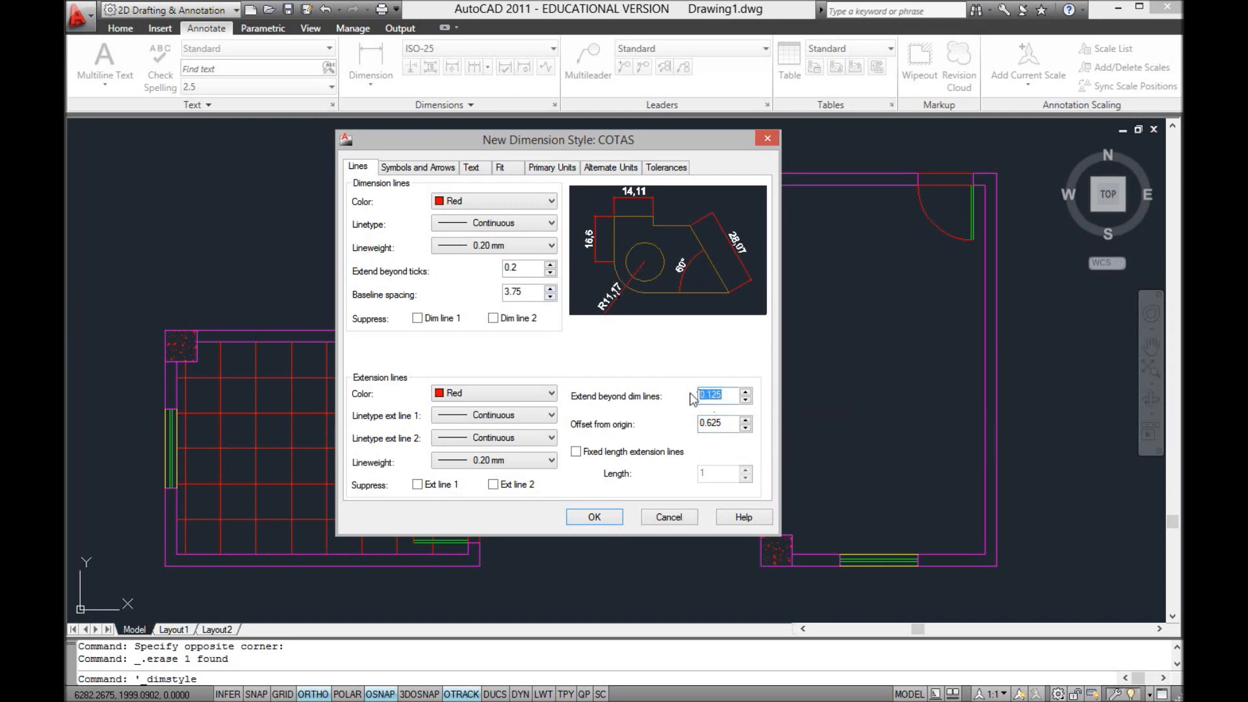
{"action": "left_click_drag", "start_coordinate": [725, 423], "coordinate": [697, 425]}
{"action": "type", "text": "0.1"}
{"action": "double_click", "coordinate": [723, 401]}
Step: Change the font of the Standard text style used by the COTAS dimensions to simplex.shx
{"action": "left_click", "coordinate": [473, 167]}
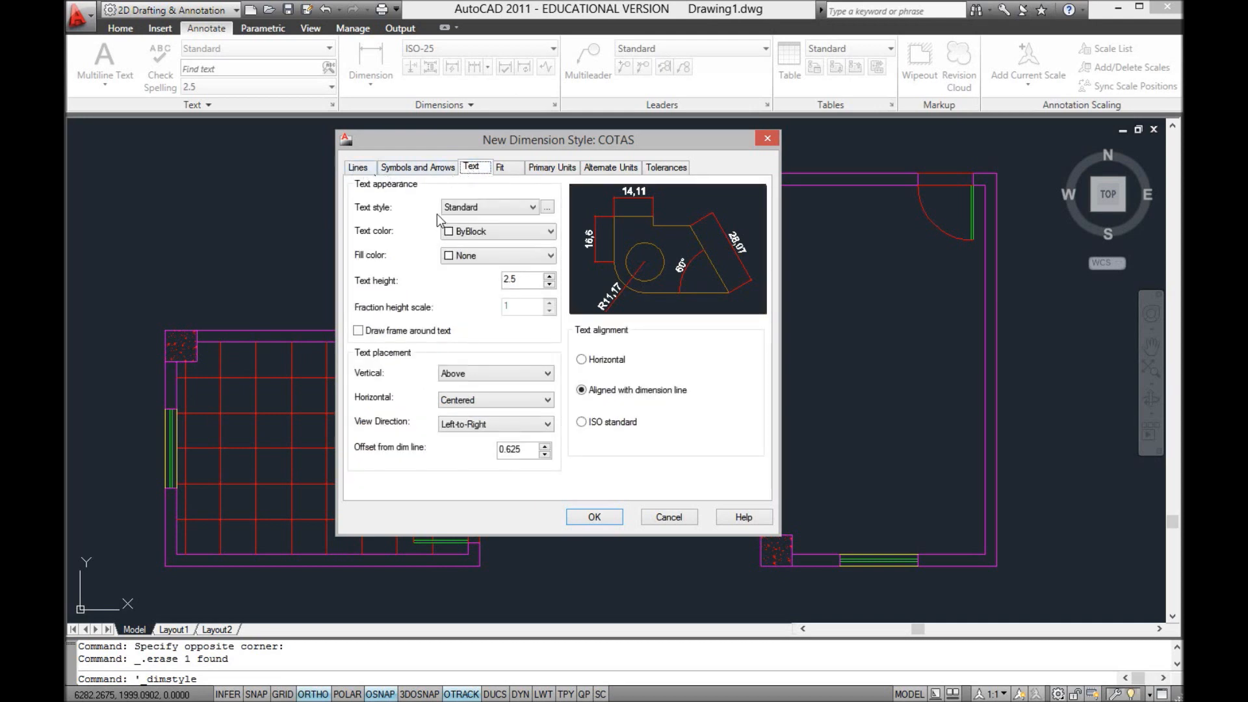
{"action": "left_click", "coordinate": [478, 207]}
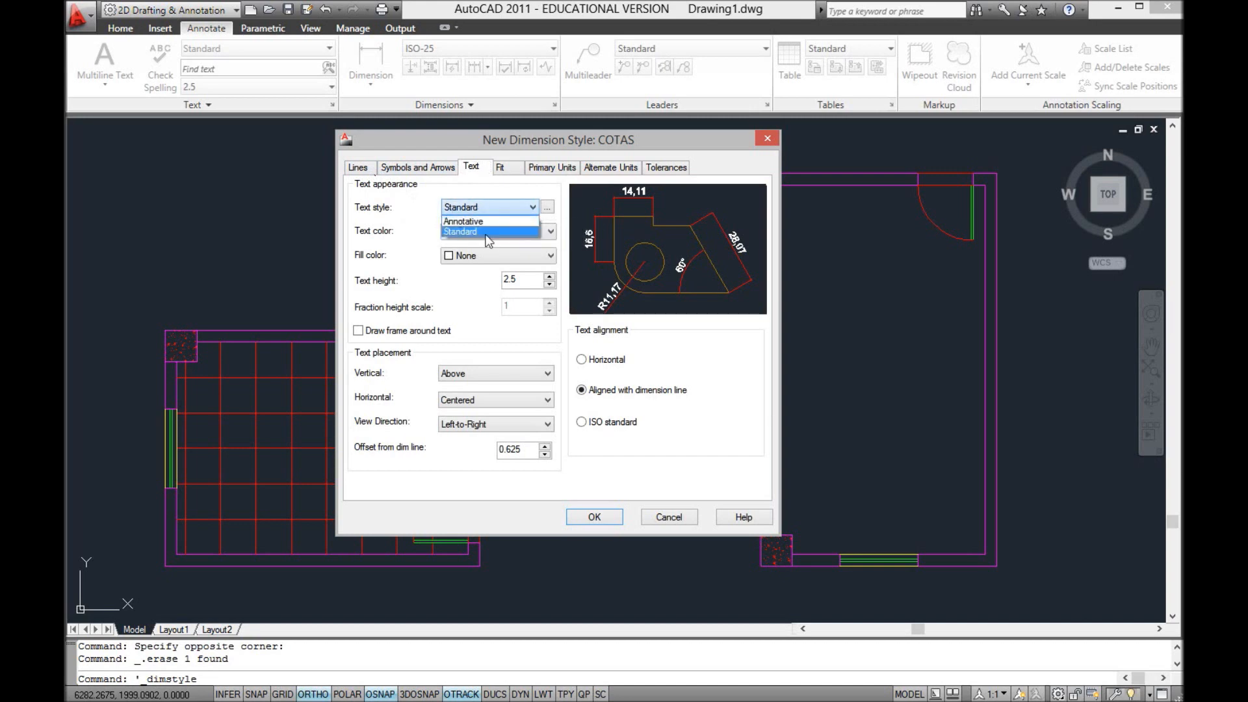
{"action": "left_click", "coordinate": [413, 215]}
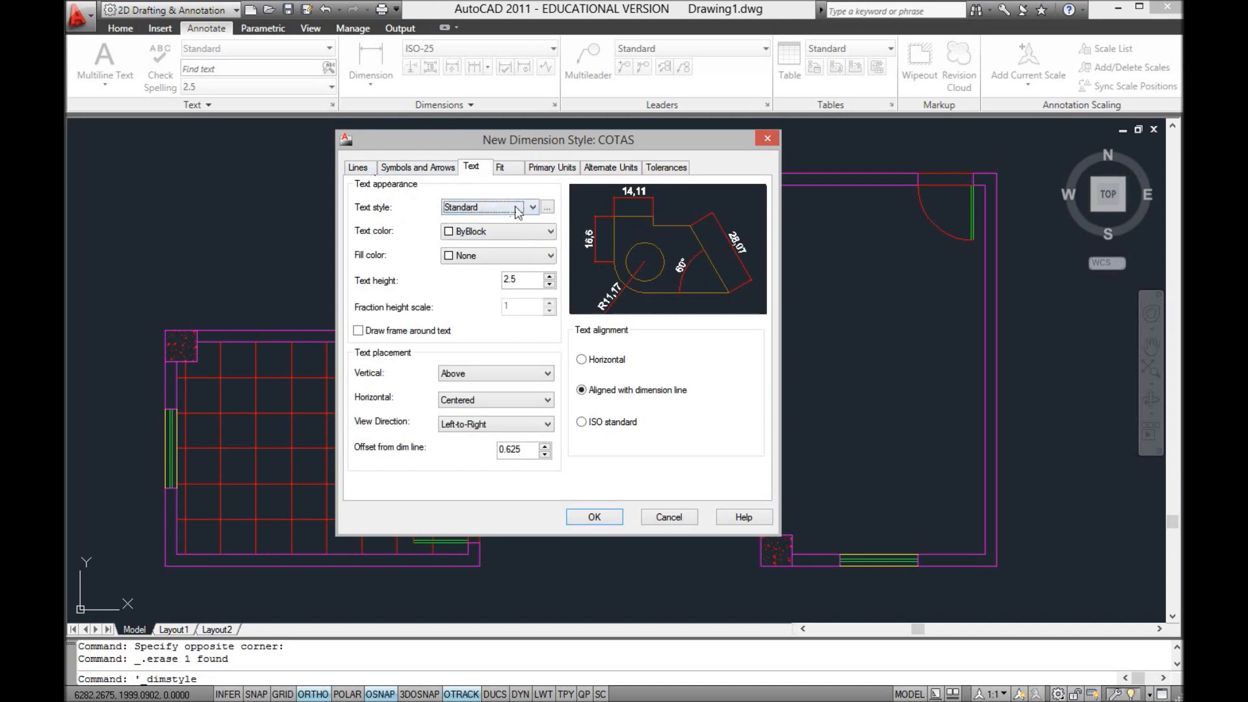
{"action": "left_click", "coordinate": [549, 213]}
{"action": "left_click_drag", "start_coordinate": [531, 185], "coordinate": [477, 208]}
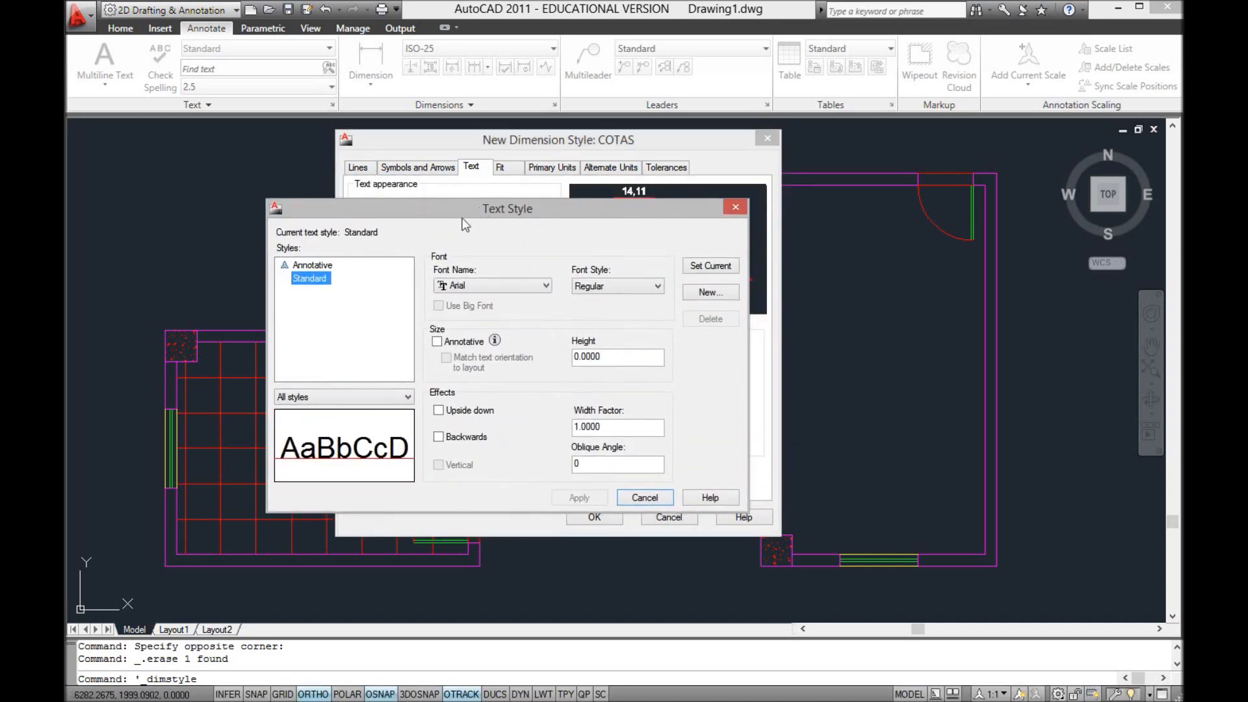
{"action": "left_click", "coordinate": [472, 286]}
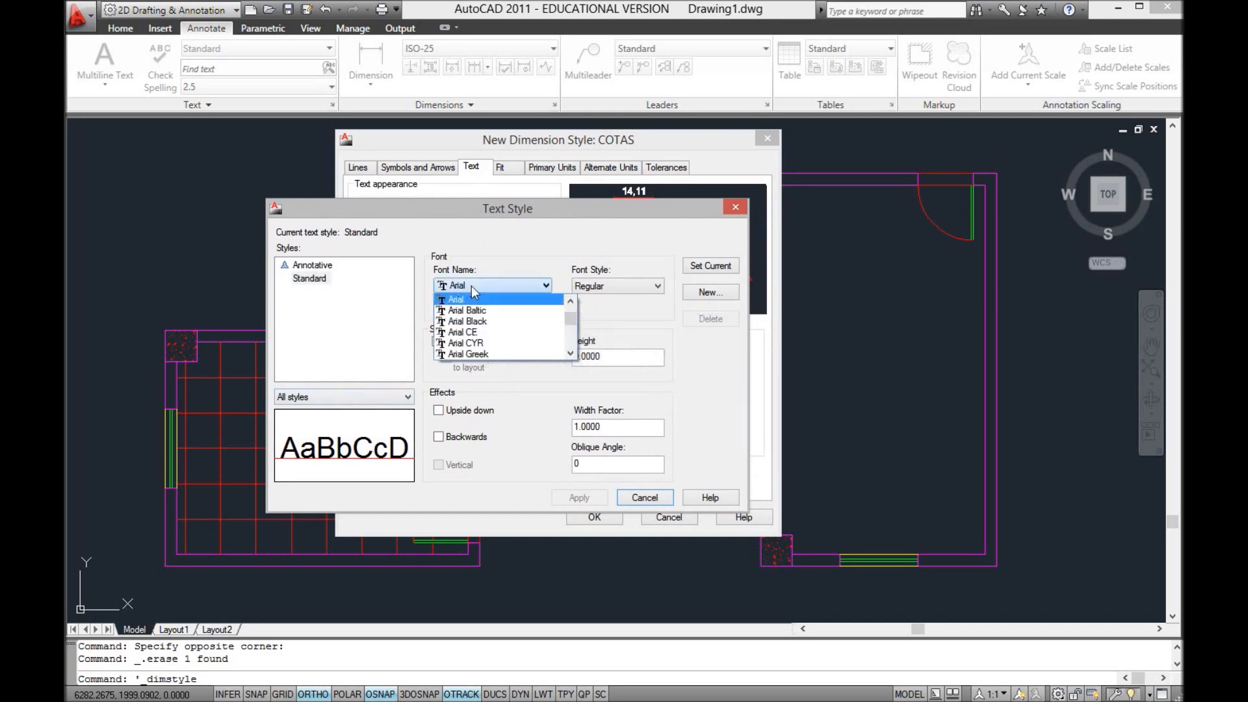
{"action": "key", "text": "s"}
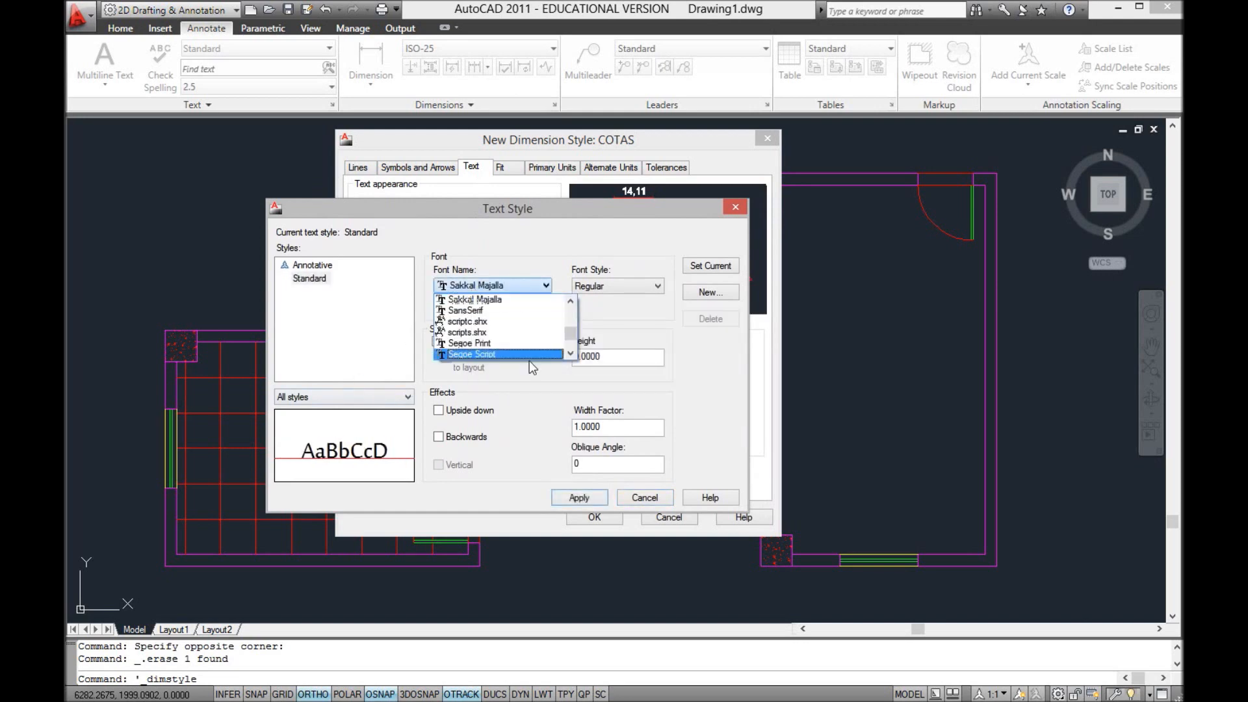
{"action": "left_click", "coordinate": [571, 354]}
{"action": "left_click", "coordinate": [570, 354]}
{"action": "left_click", "coordinate": [571, 354]}
{"action": "left_click", "coordinate": [571, 354]}
{"action": "left_click", "coordinate": [570, 355]}
{"action": "left_click", "coordinate": [570, 354]}
{"action": "left_click", "coordinate": [570, 354]}
{"action": "left_click", "coordinate": [571, 354]}
{"action": "left_click", "coordinate": [464, 324]}
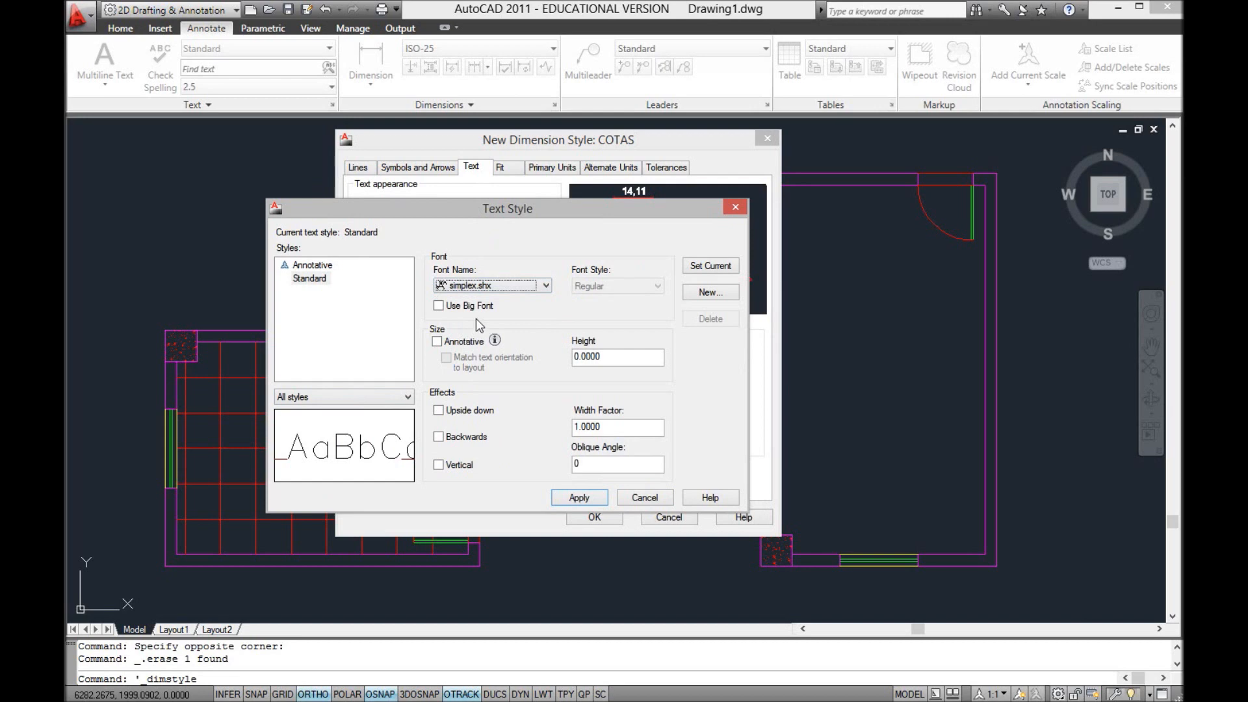
Step: Make the Standard text style annotative with a paper text height of 0.25 and apply the changes
{"action": "left_click", "coordinate": [453, 343]}
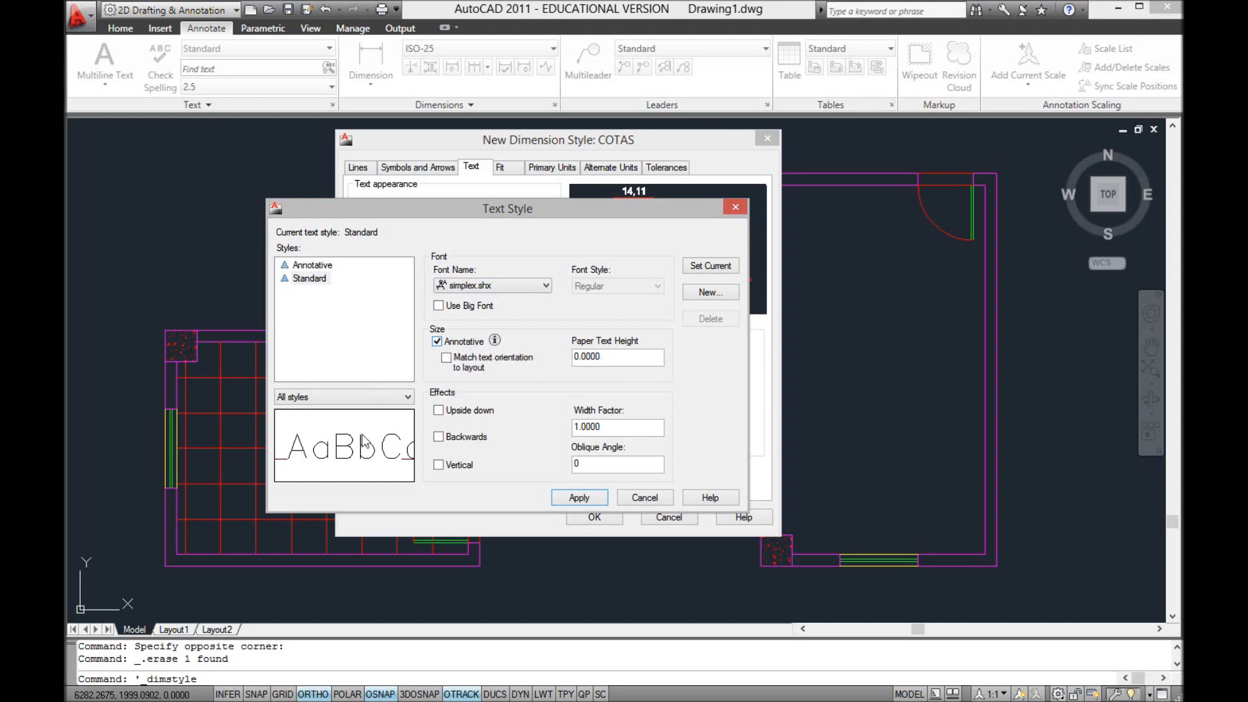
{"action": "double_click", "coordinate": [606, 358]}
{"action": "left_click", "coordinate": [445, 340]}
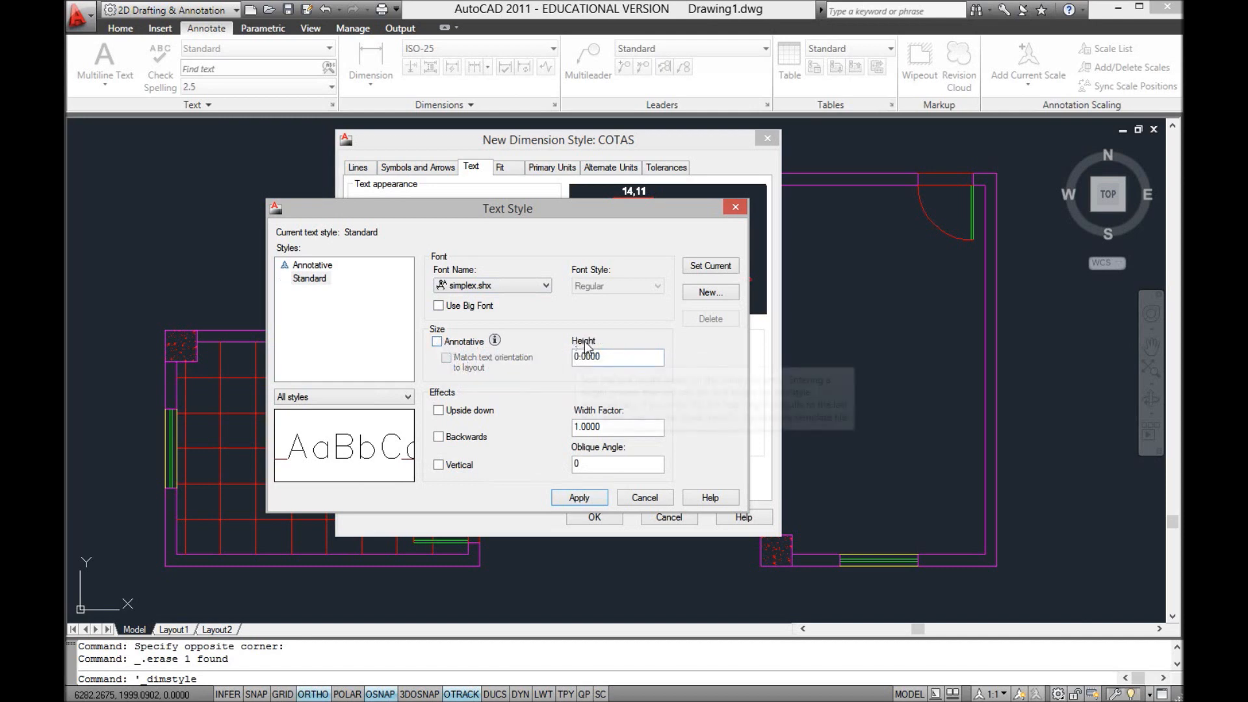
{"action": "left_click", "coordinate": [463, 342]}
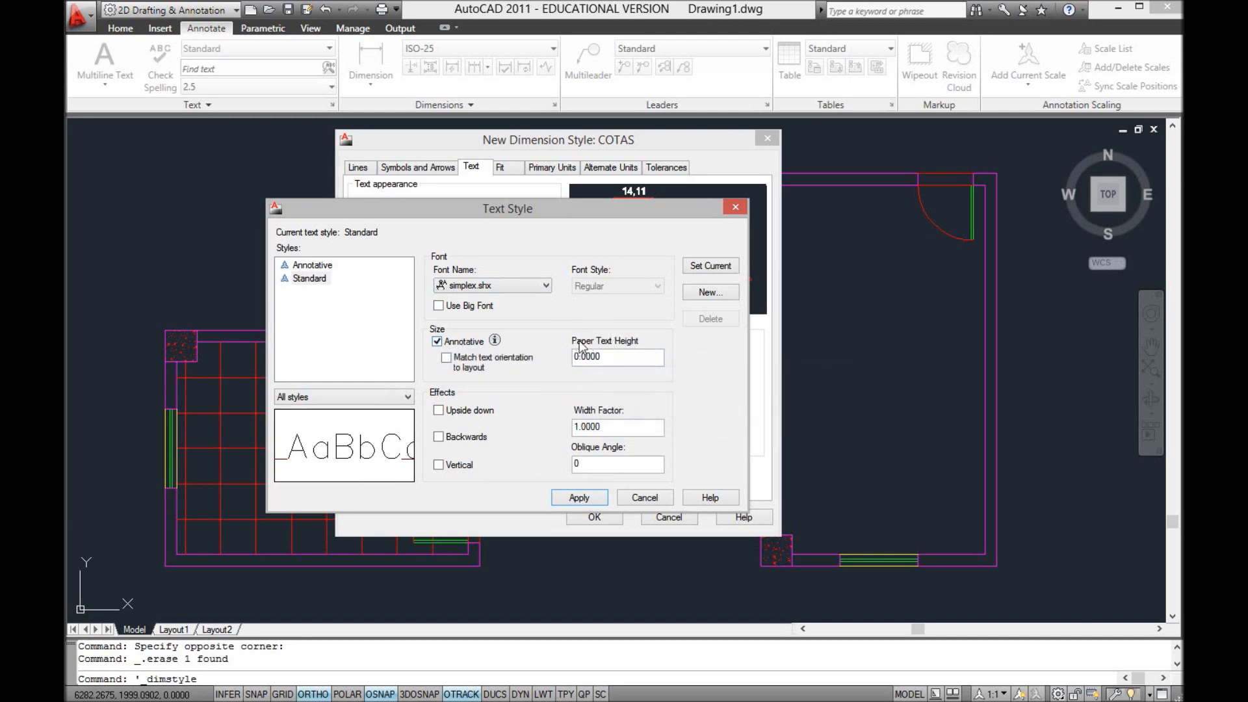
{"action": "left_click_drag", "start_coordinate": [619, 359], "coordinate": [564, 356]}
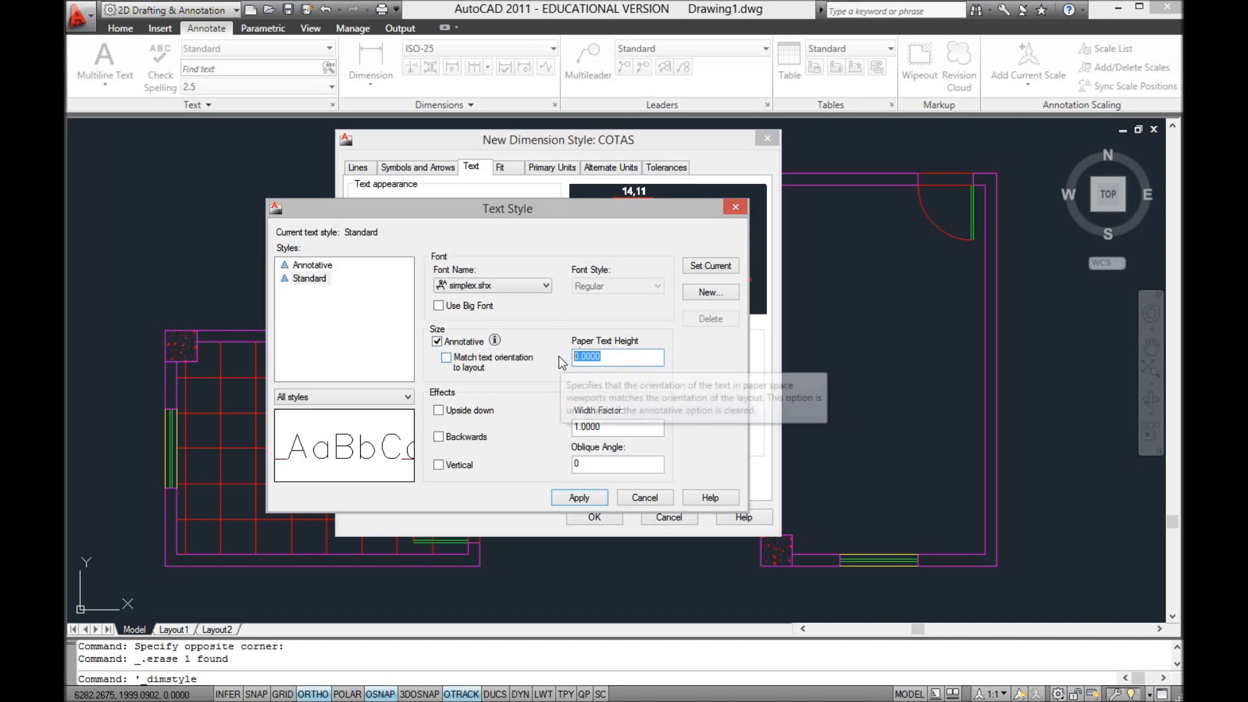
{"action": "type", "text": "2.5"}
{"action": "key", "text": "Return"}
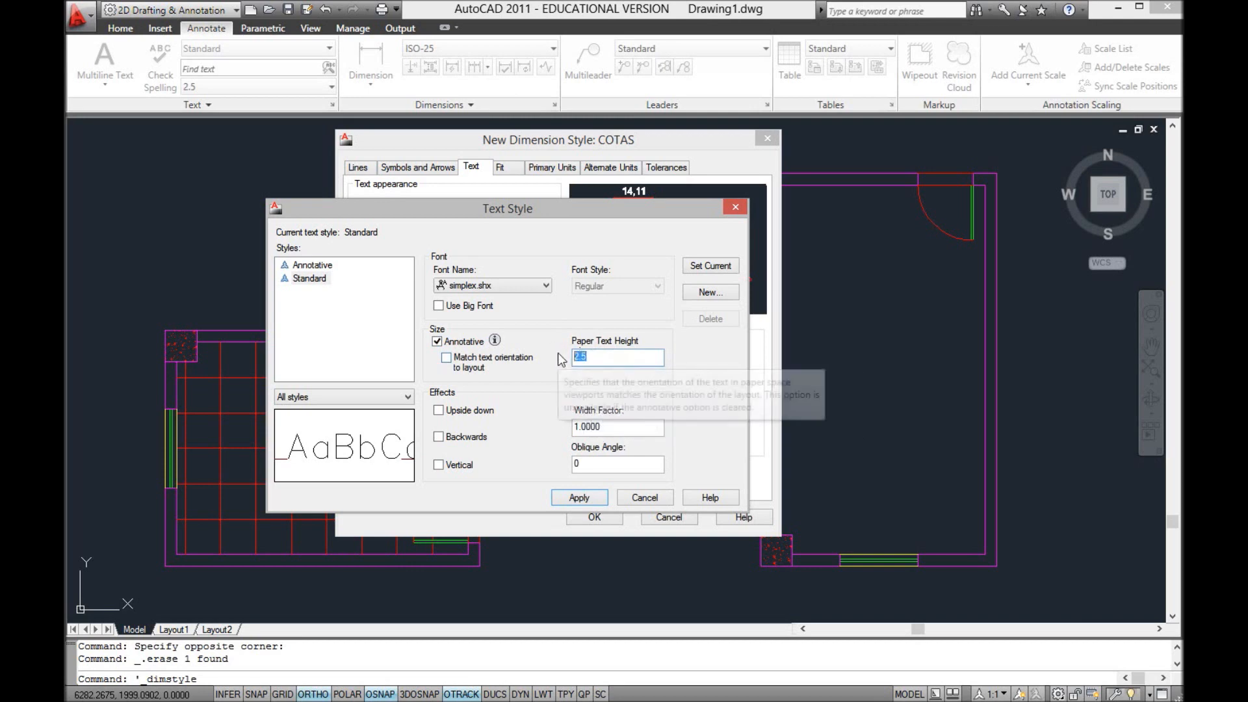
{"action": "type", "text": "0.25"}
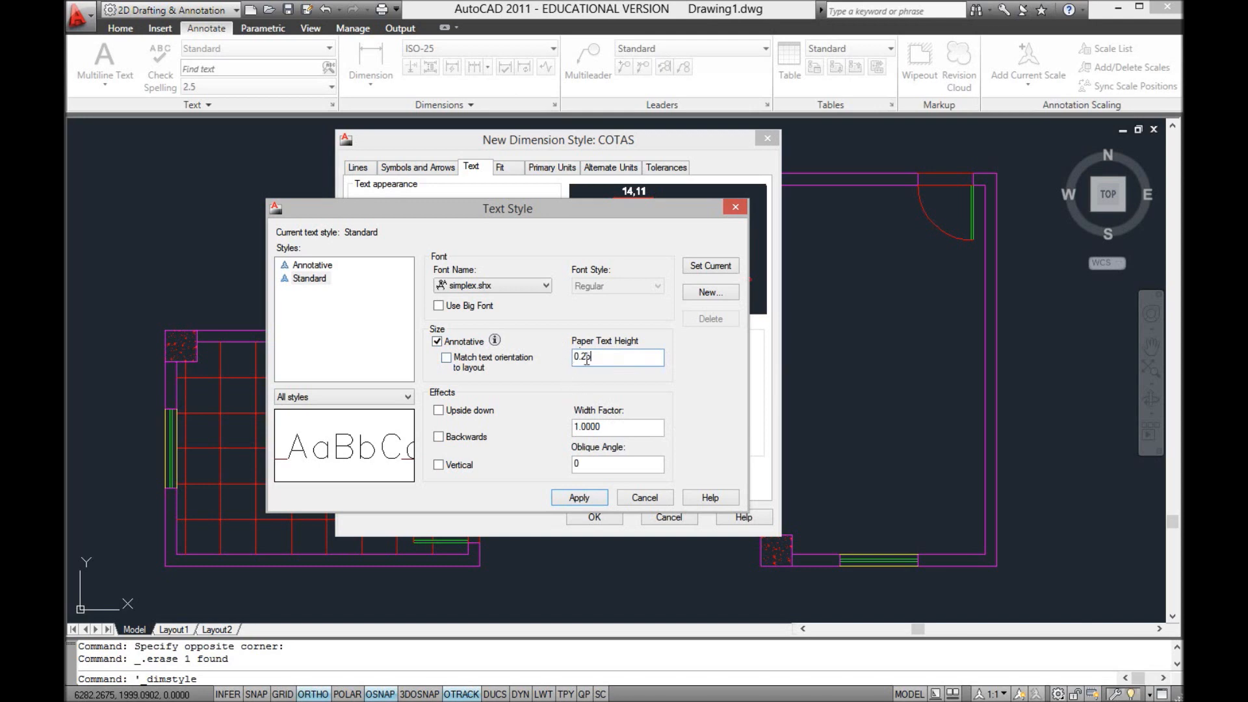
{"action": "left_click_drag", "start_coordinate": [597, 359], "coordinate": [560, 362]}
{"action": "left_click_drag", "start_coordinate": [602, 427], "coordinate": [572, 463]}
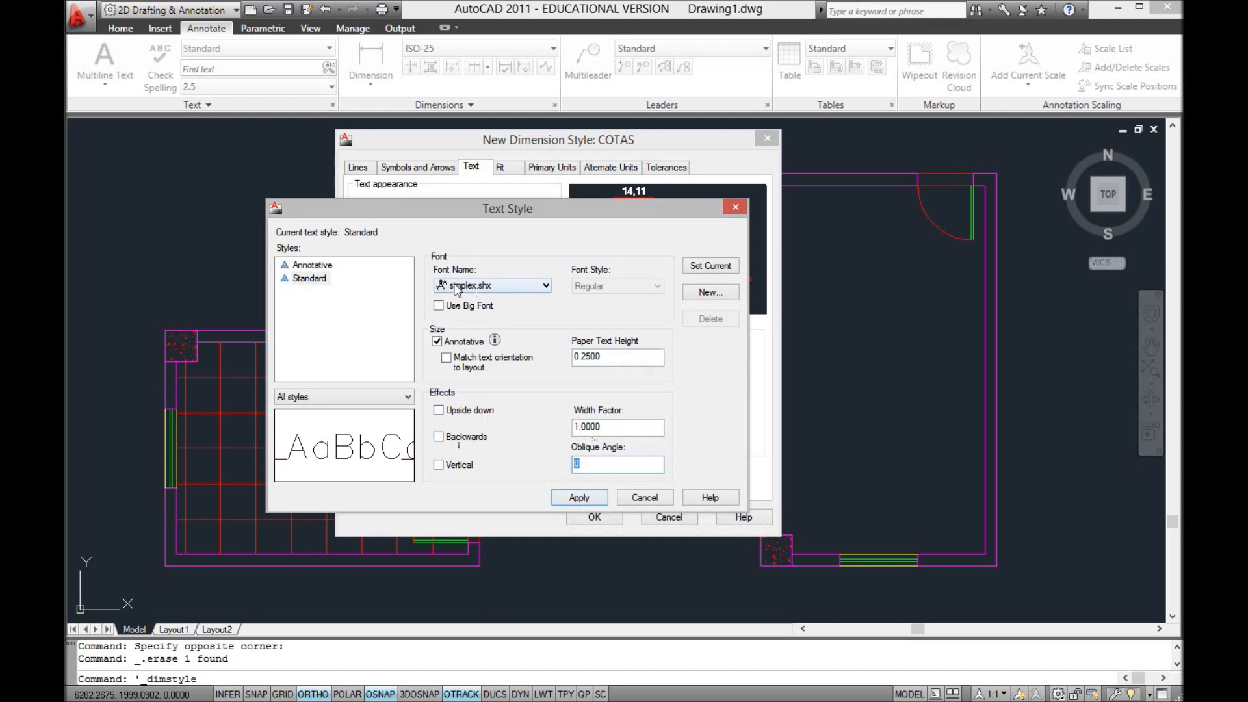
{"action": "left_click", "coordinate": [579, 500]}
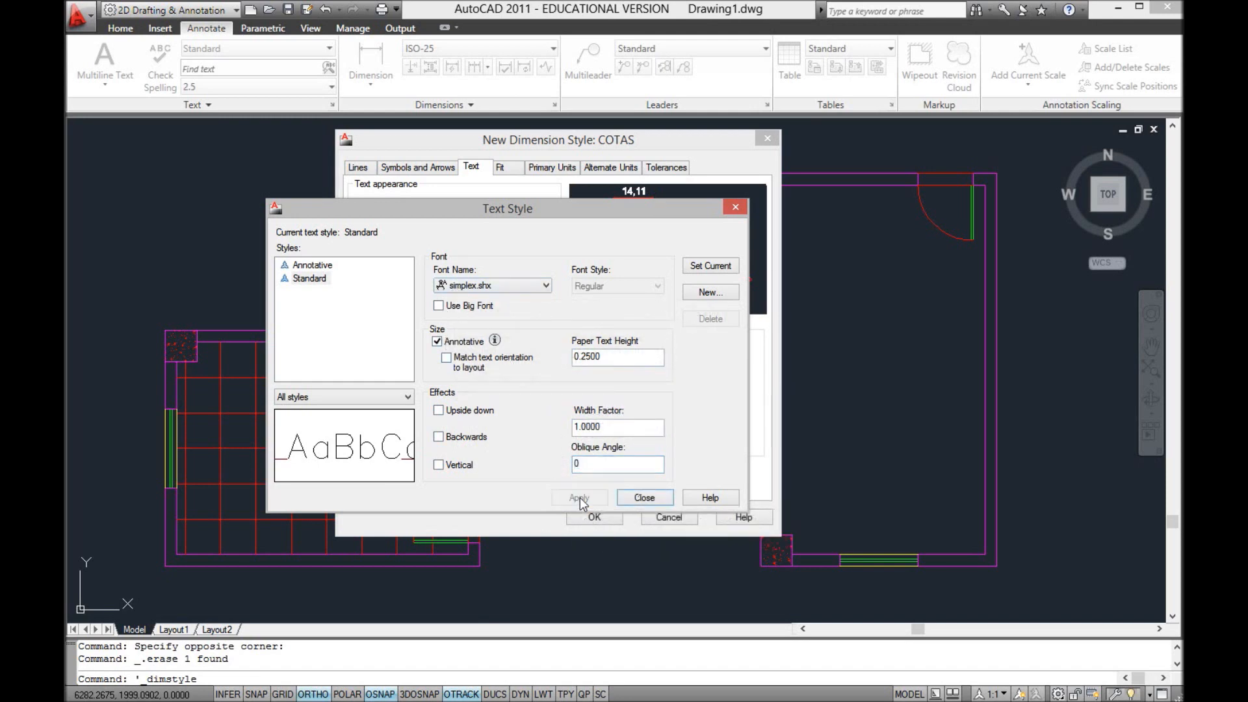
{"action": "left_click", "coordinate": [642, 498]}
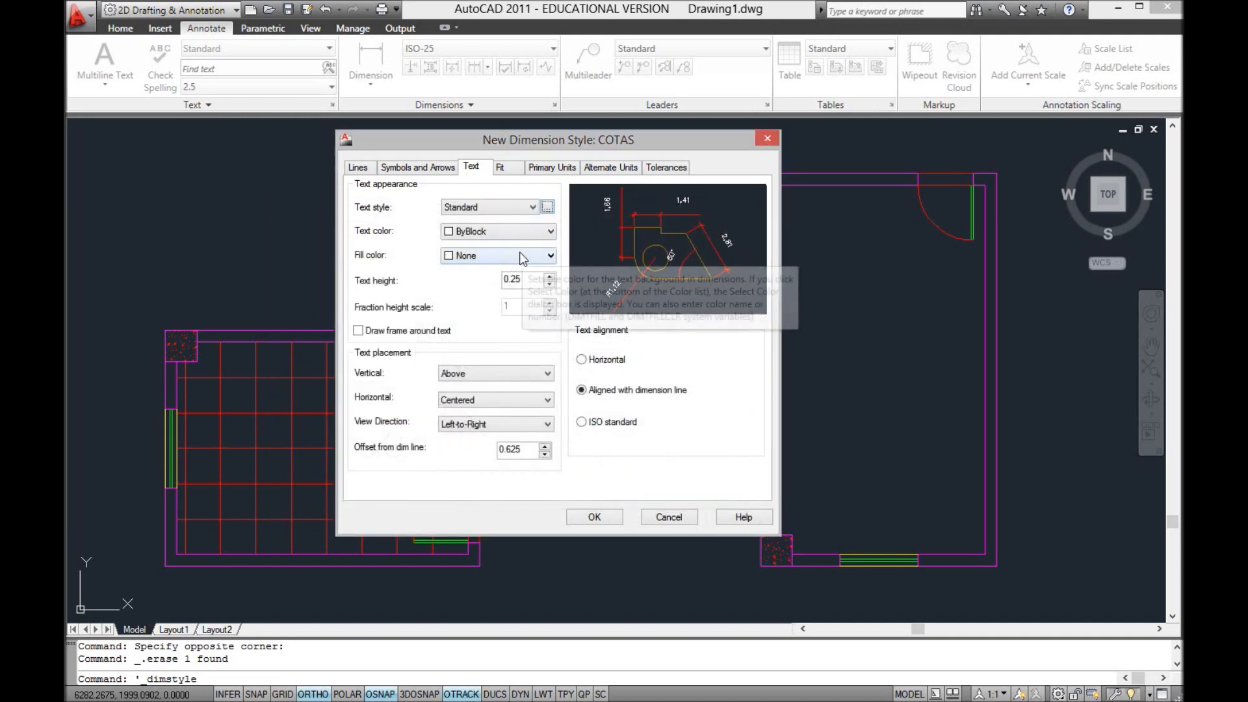
Step: Create a new text style named Cotas and assign it to the COTAS dimension text
{"action": "left_click", "coordinate": [547, 206]}
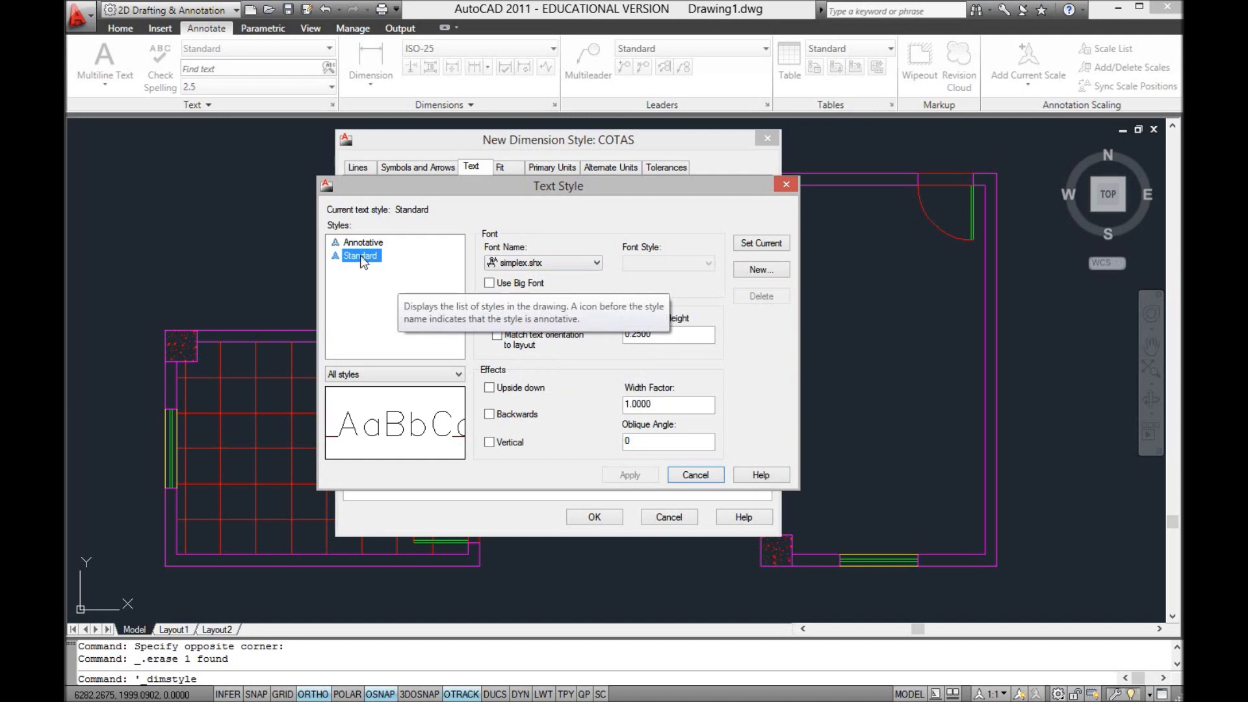
{"action": "left_click", "coordinate": [756, 271]}
{"action": "type", "text": "c"}
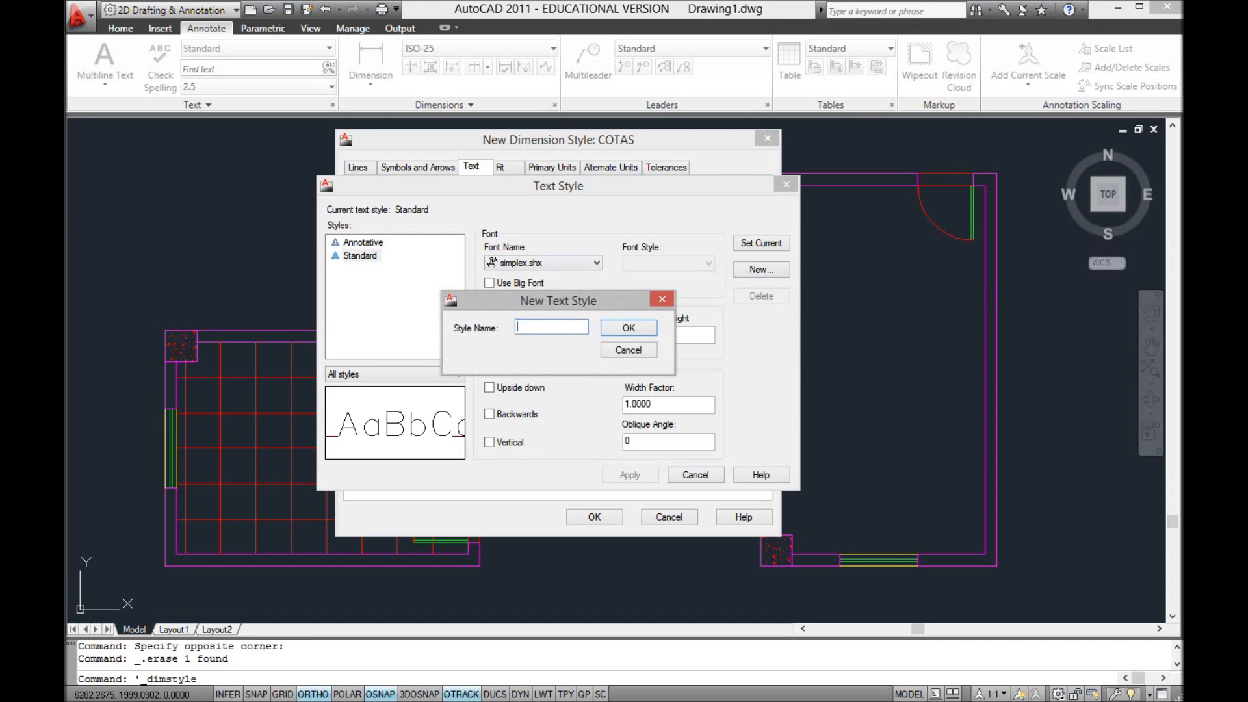
{"action": "type", "text": "OTA"}
{"action": "key", "text": "BackSpace"}
{"action": "key", "text": "BackSpace"}
{"action": "key", "text": "BackSpace"}
{"action": "key", "text": "BackSpace"}
{"action": "type", "text": "Cotas"}
{"action": "left_click", "coordinate": [639, 332]}
{"action": "left_click", "coordinate": [344, 258]}
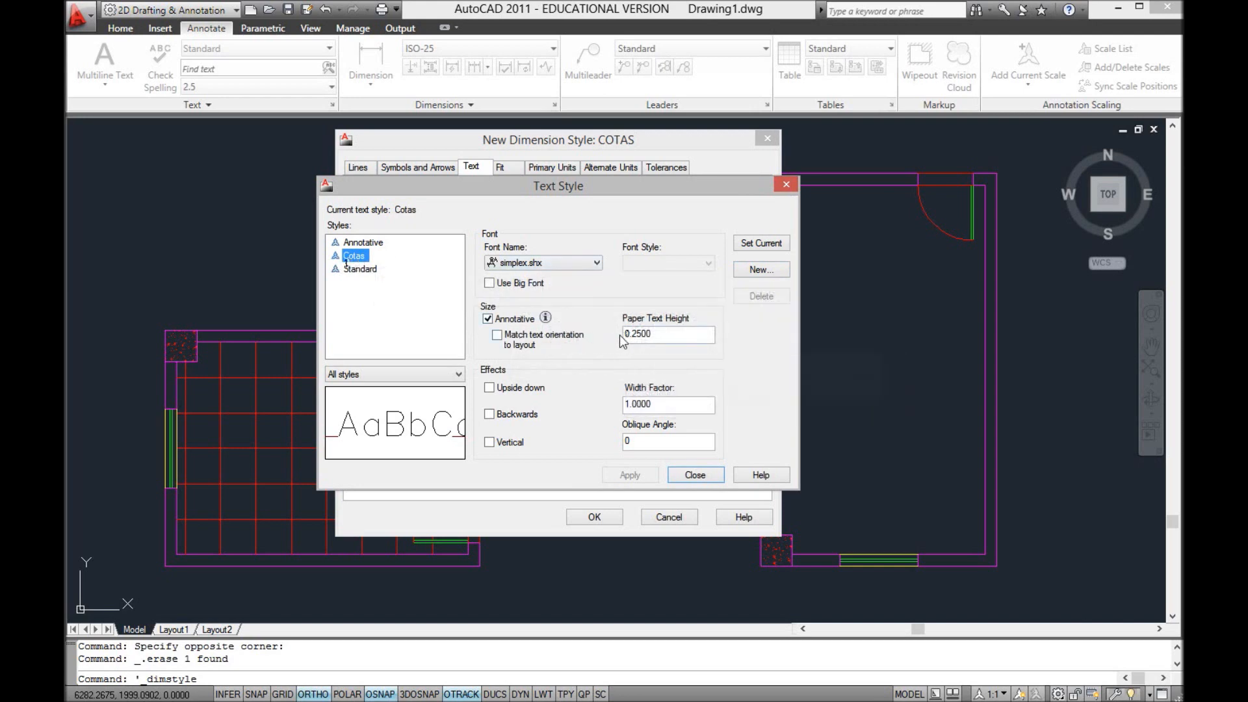
{"action": "left_click", "coordinate": [682, 478]}
{"action": "left_click", "coordinate": [468, 208]}
{"action": "left_click", "coordinate": [462, 232]}
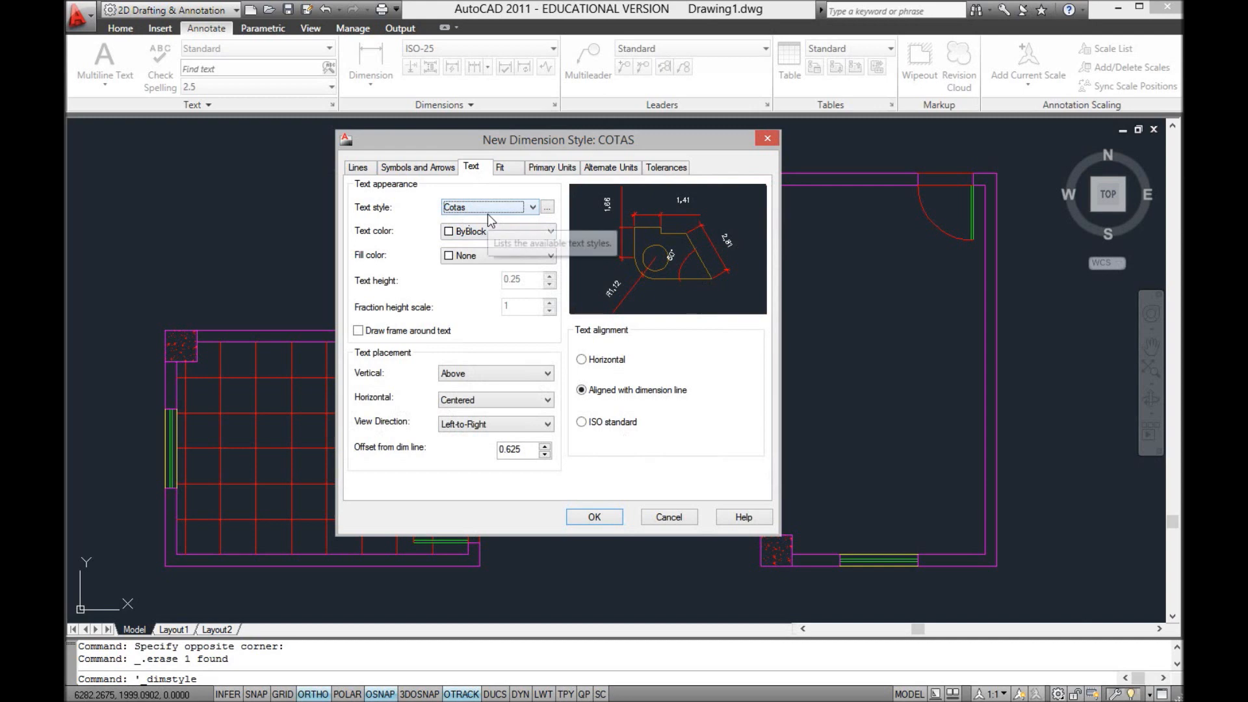
Step: Set the text color of the COTAS dimension style to Yellow
{"action": "left_click", "coordinate": [489, 234]}
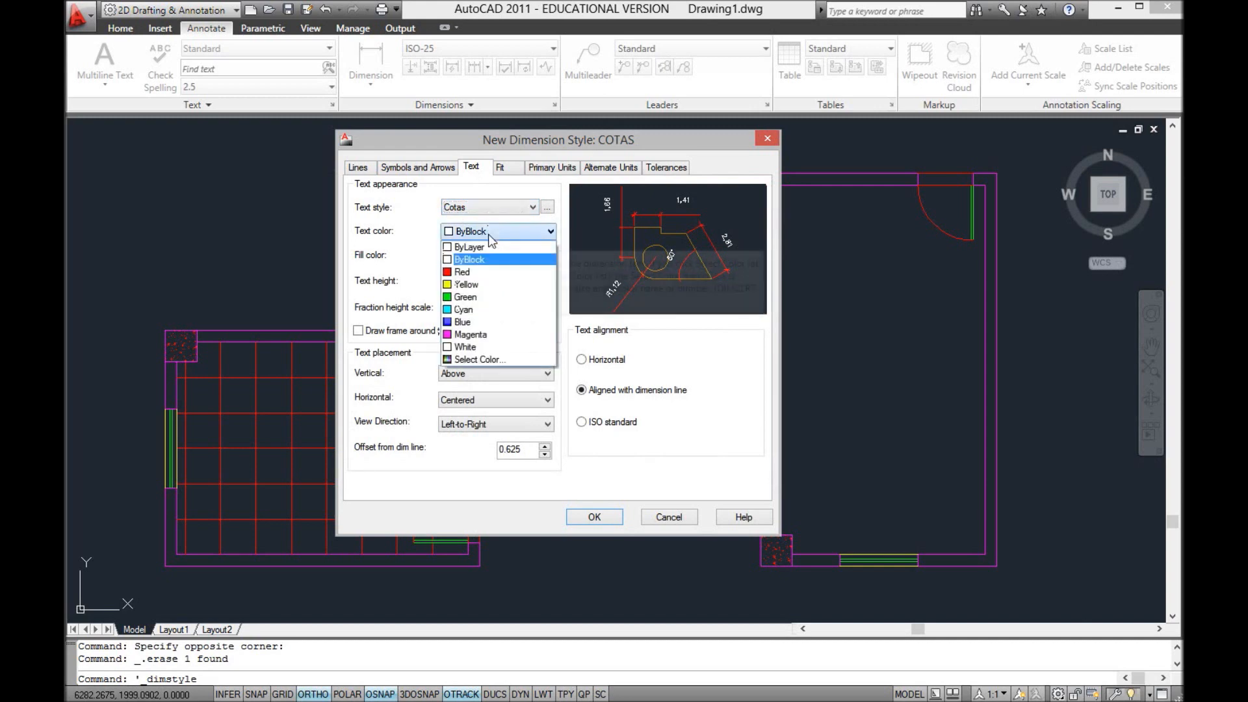
{"action": "left_click", "coordinate": [475, 283]}
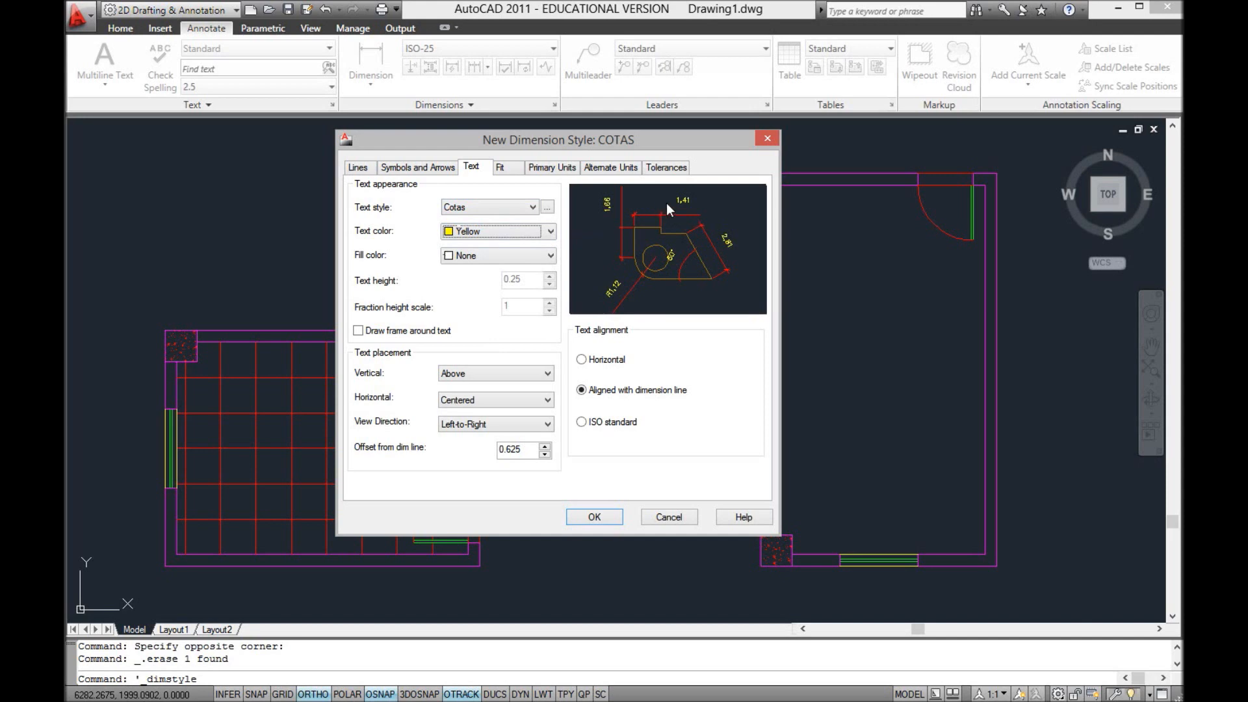
Step: Preview a green fill and a frame around the dimension text, and restore the fill to None with the frame off
{"action": "left_click", "coordinate": [484, 255]}
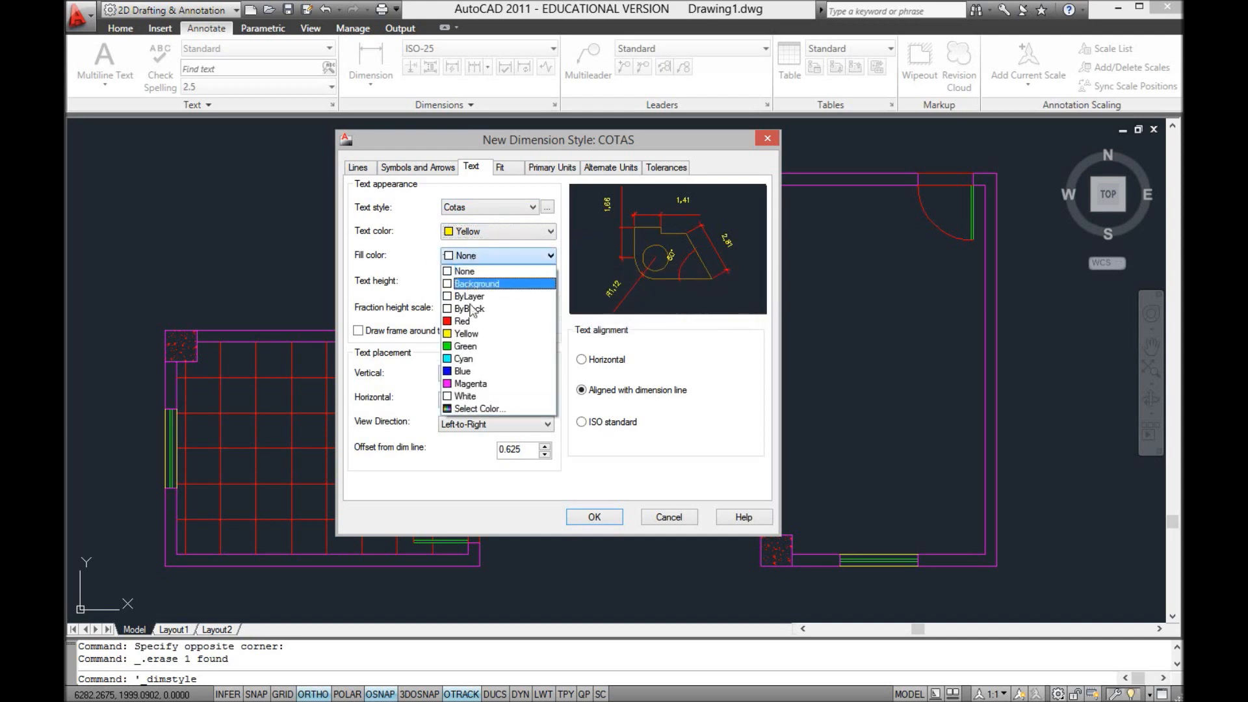
{"action": "left_click", "coordinate": [471, 347]}
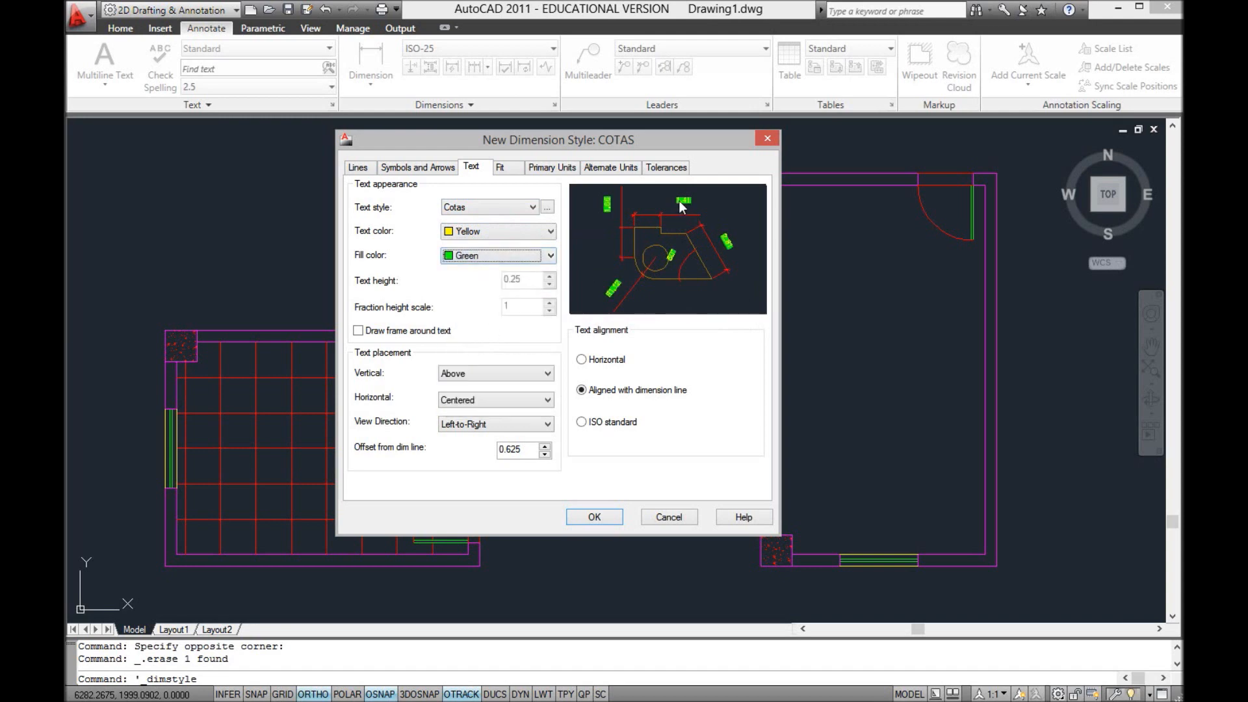
{"action": "left_click", "coordinate": [482, 256]}
{"action": "left_click", "coordinate": [468, 265]}
{"action": "left_click", "coordinate": [358, 331]}
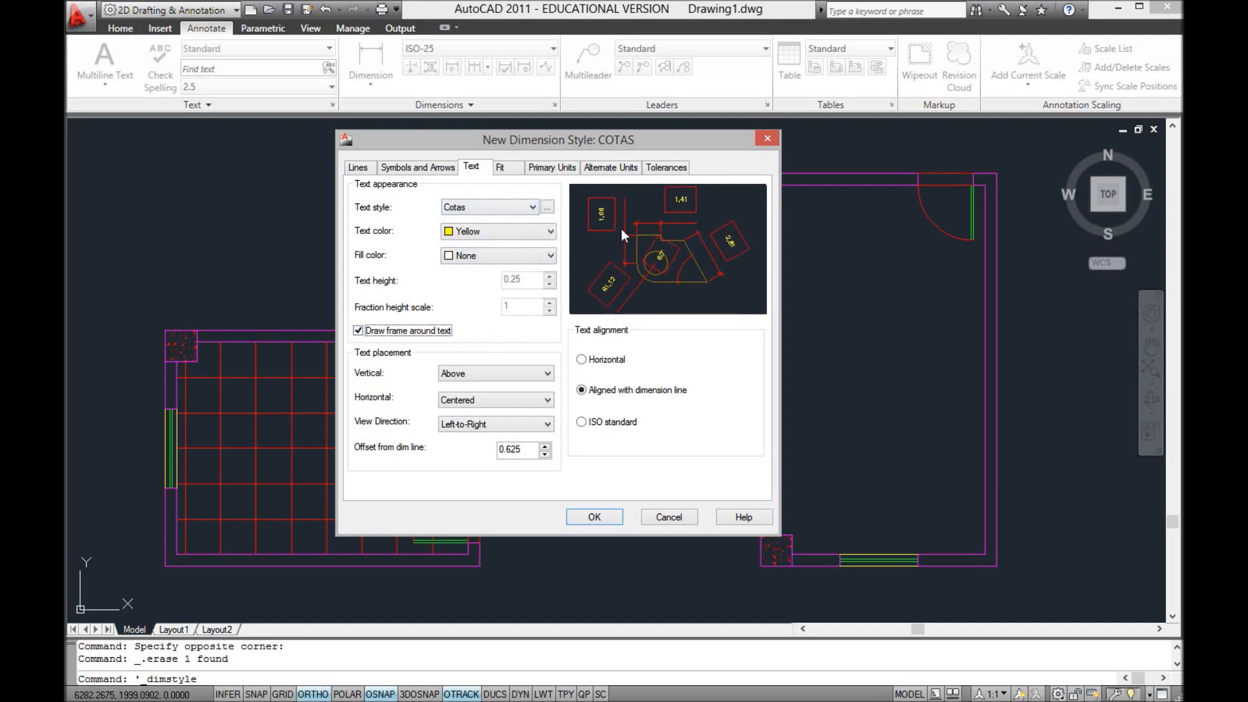
{"action": "left_click", "coordinate": [359, 331]}
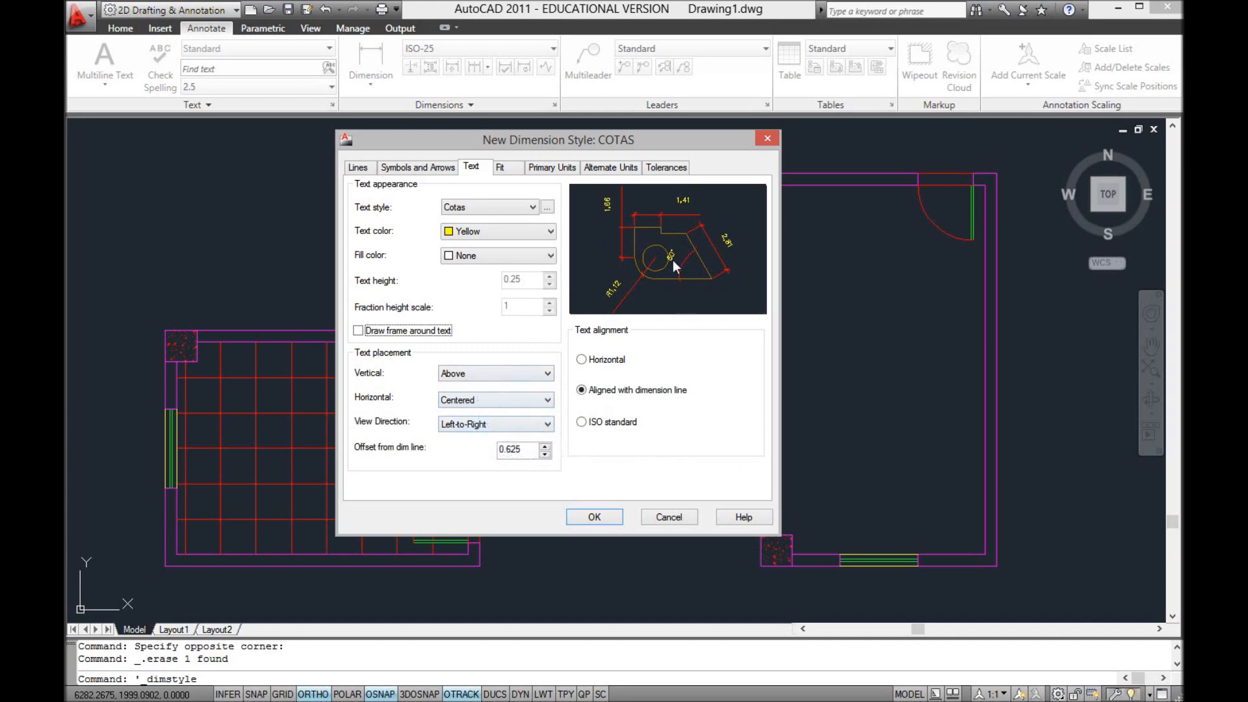
Step: Set the text offset from the dimension line to 0.01 and the text alignment to ISO standard
{"action": "left_click_drag", "start_coordinate": [526, 450], "coordinate": [492, 453]}
{"action": "type", "text": "0.01"}
{"action": "key", "text": "shift+Tab"}
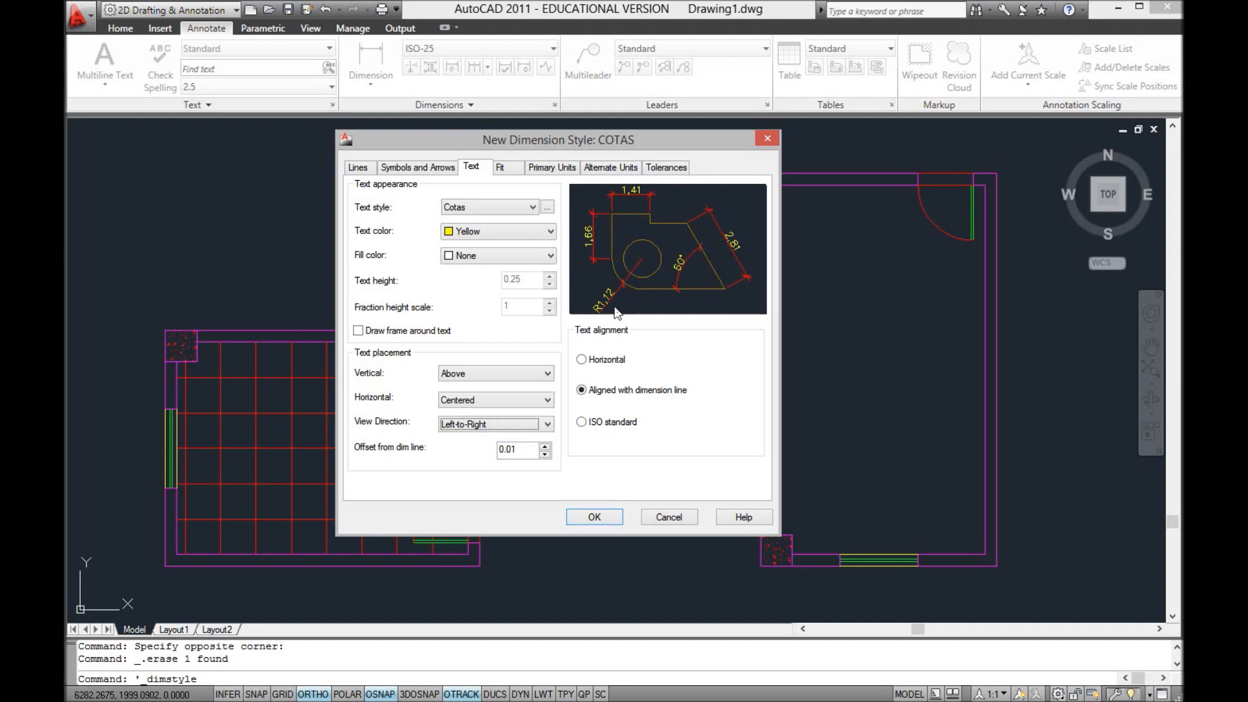
{"action": "left_click", "coordinate": [597, 421]}
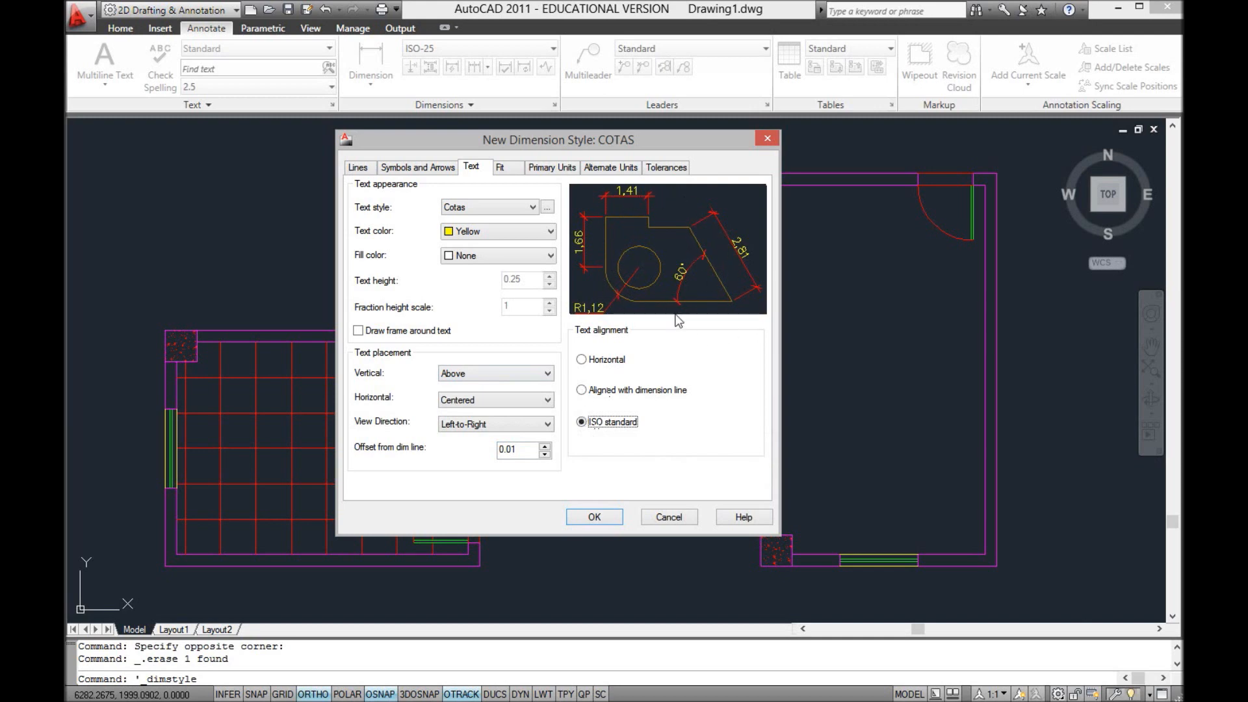
Step: Look over the fit options and set the linear dimension precision of the primary units to 0.0
{"action": "left_click", "coordinate": [506, 166]}
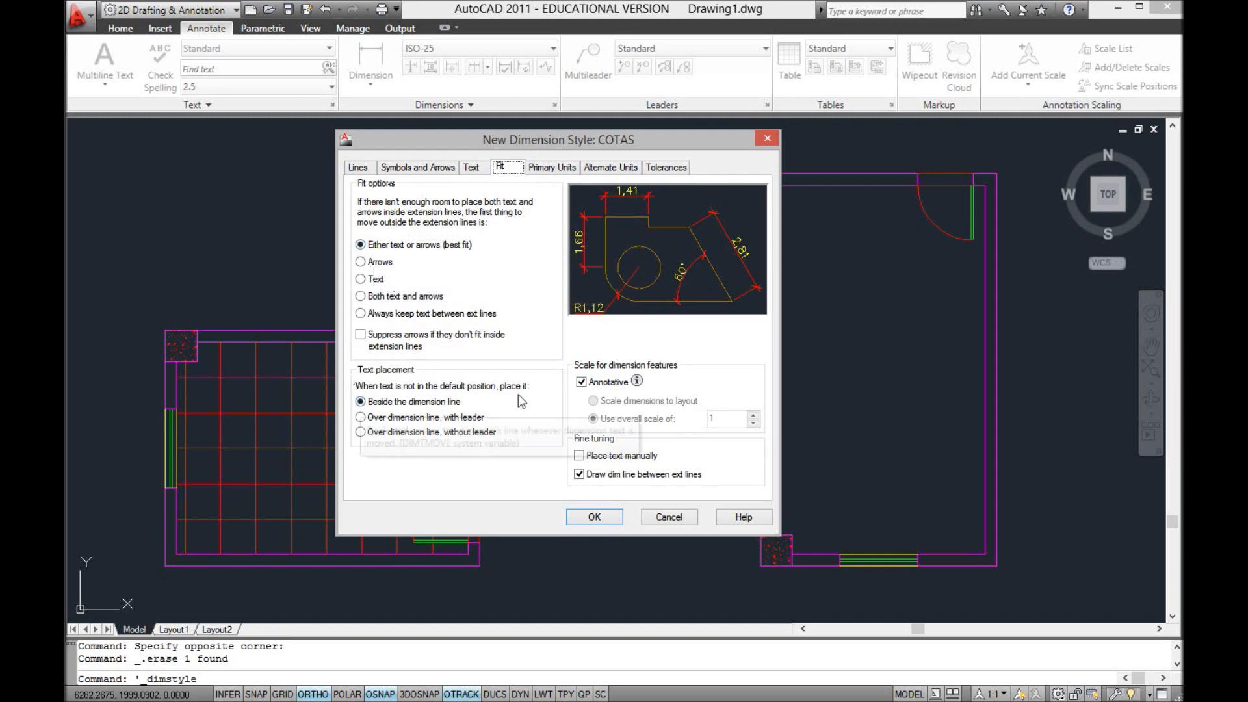
{"action": "left_click", "coordinate": [568, 170]}
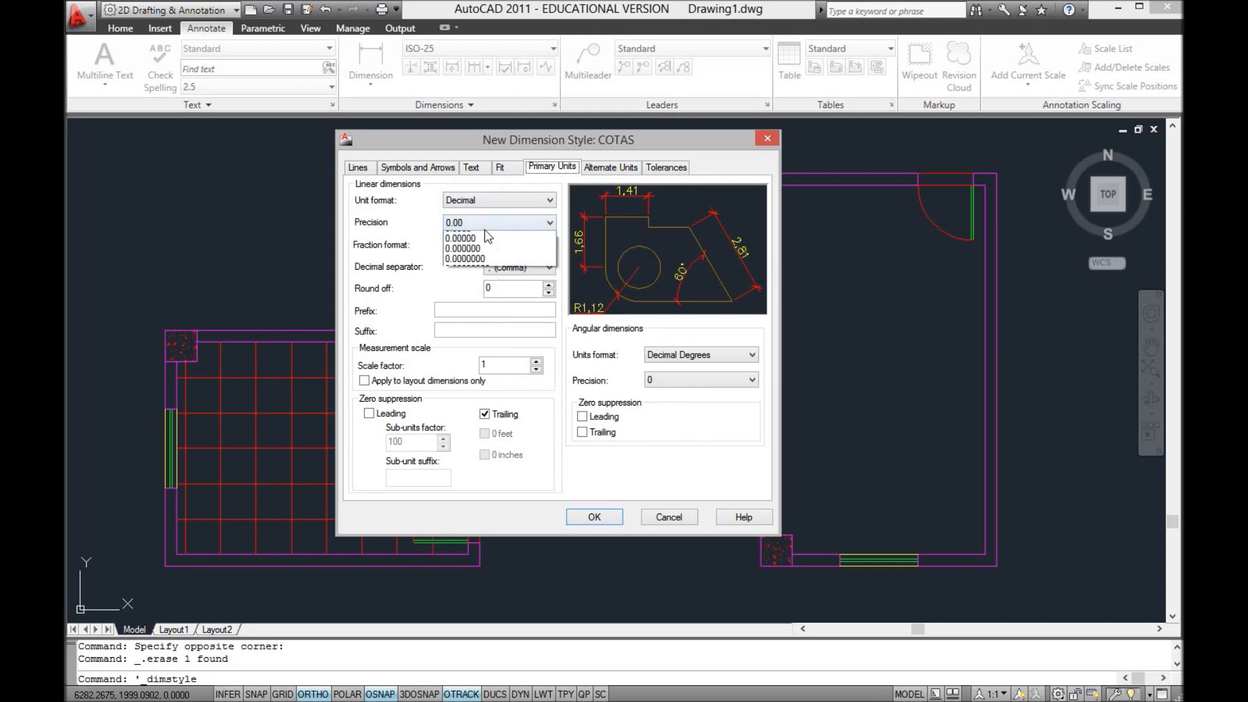
{"action": "left_click", "coordinate": [485, 224]}
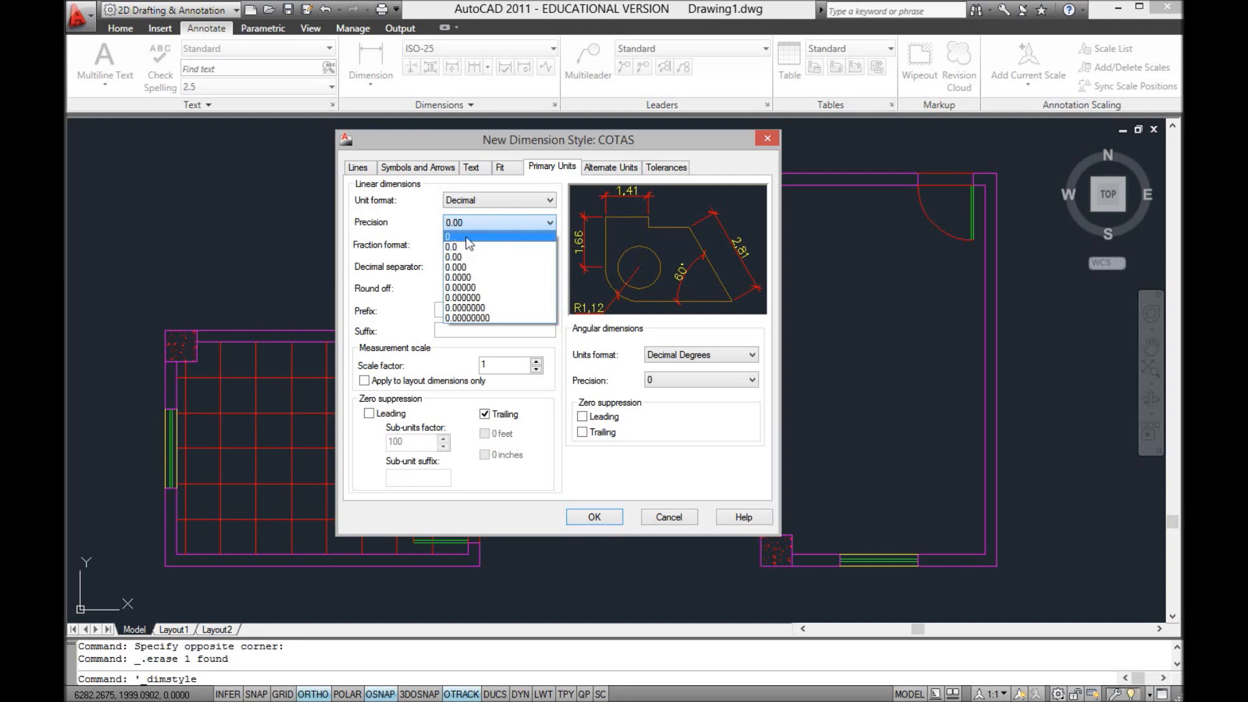
{"action": "left_click", "coordinate": [465, 238]}
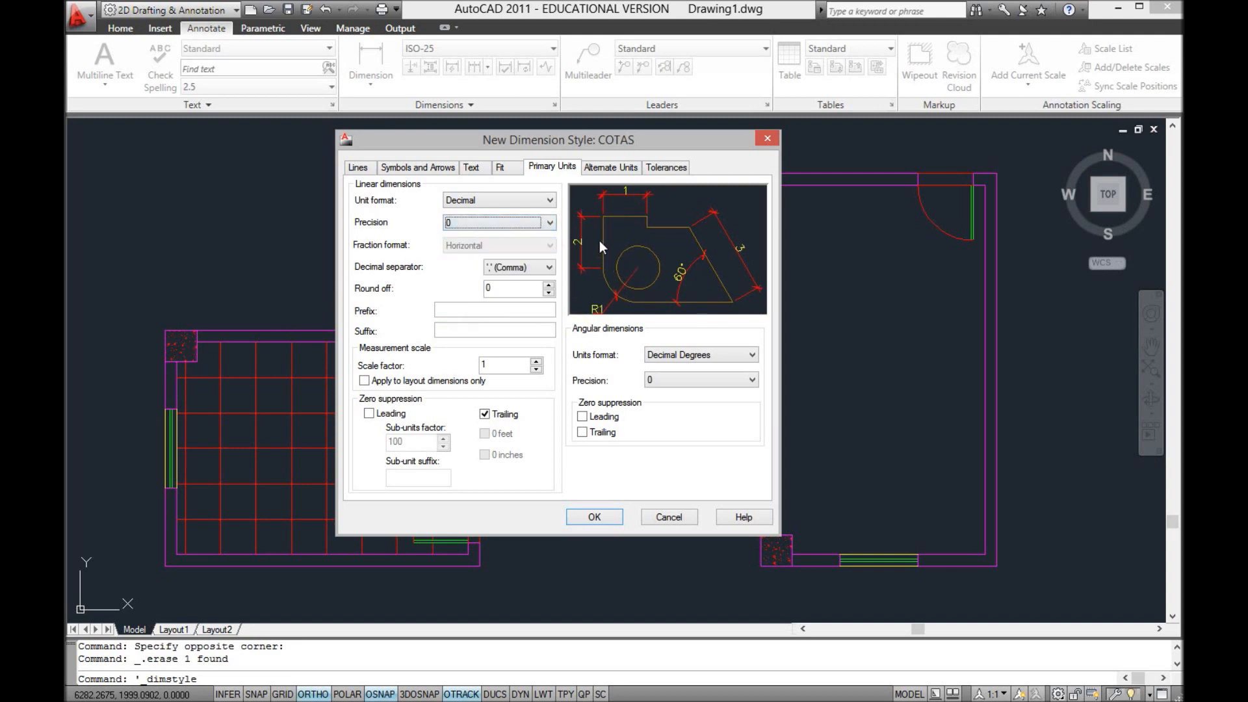
{"action": "left_click", "coordinate": [550, 222]}
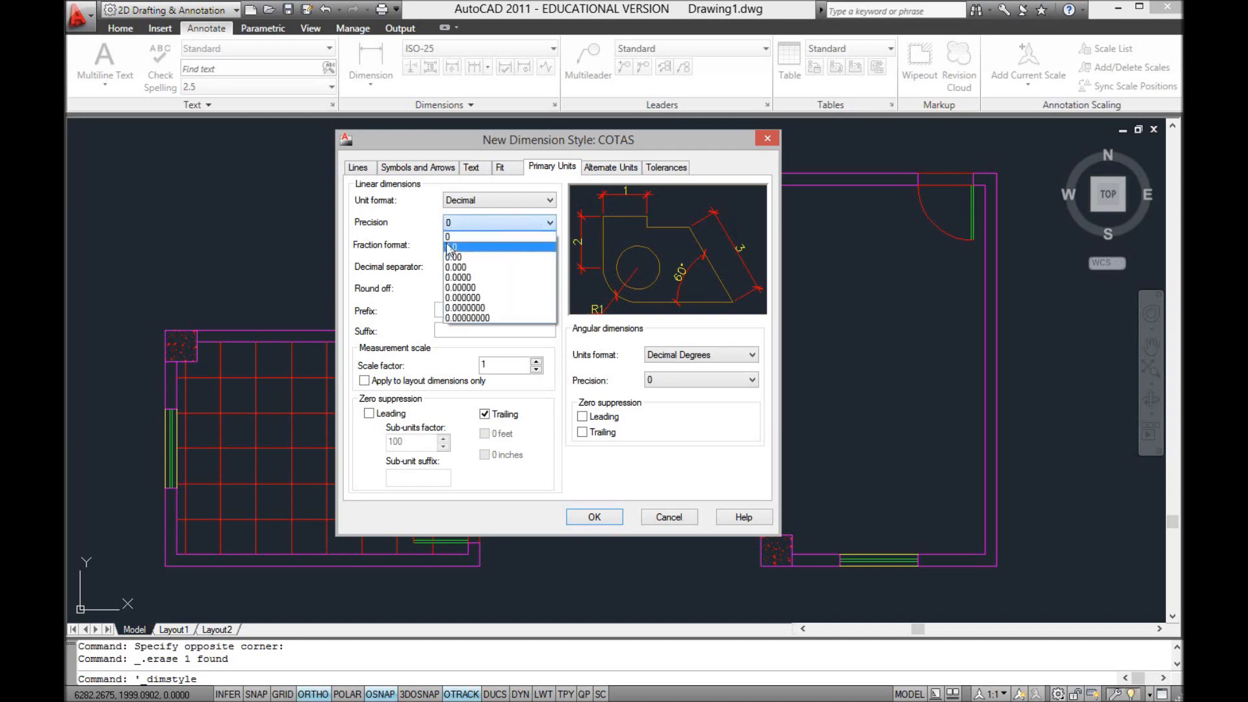
{"action": "left_click", "coordinate": [458, 249]}
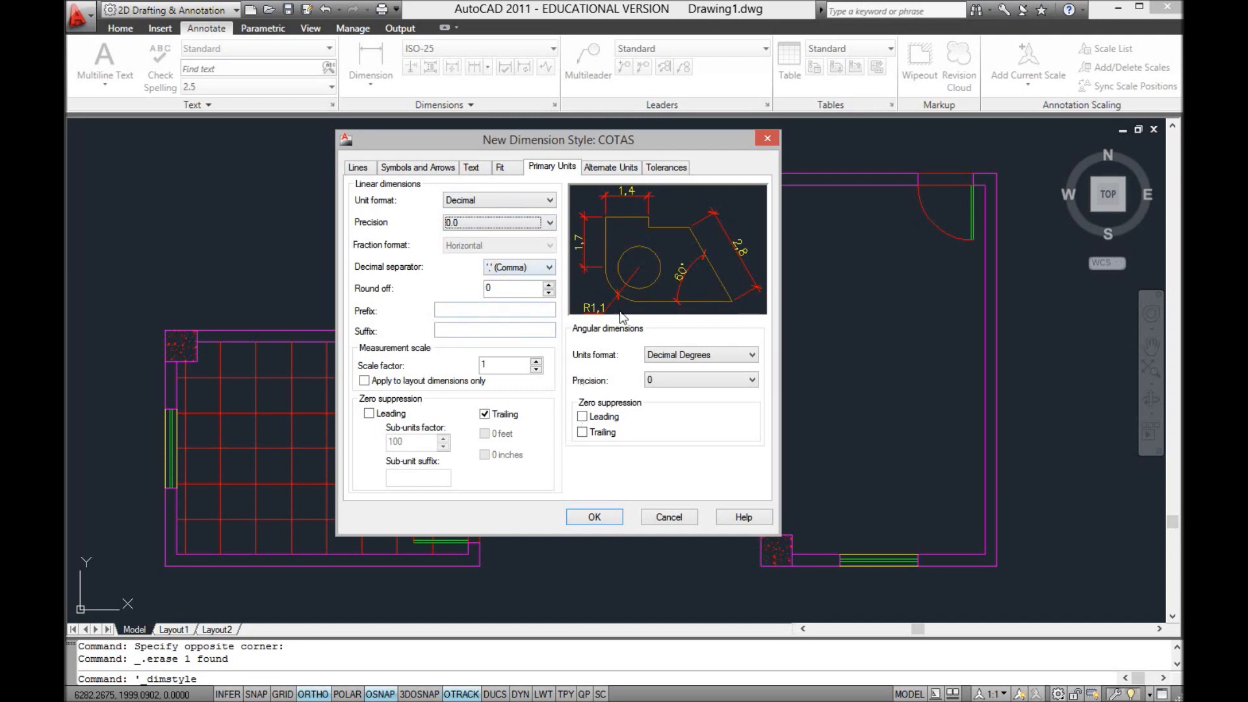
Step: Review the alternate units, tolerances, lines, symbols and text settings of the COTAS style
{"action": "left_click", "coordinate": [615, 167]}
{"action": "left_click", "coordinate": [654, 169]}
{"action": "left_click", "coordinate": [622, 169]}
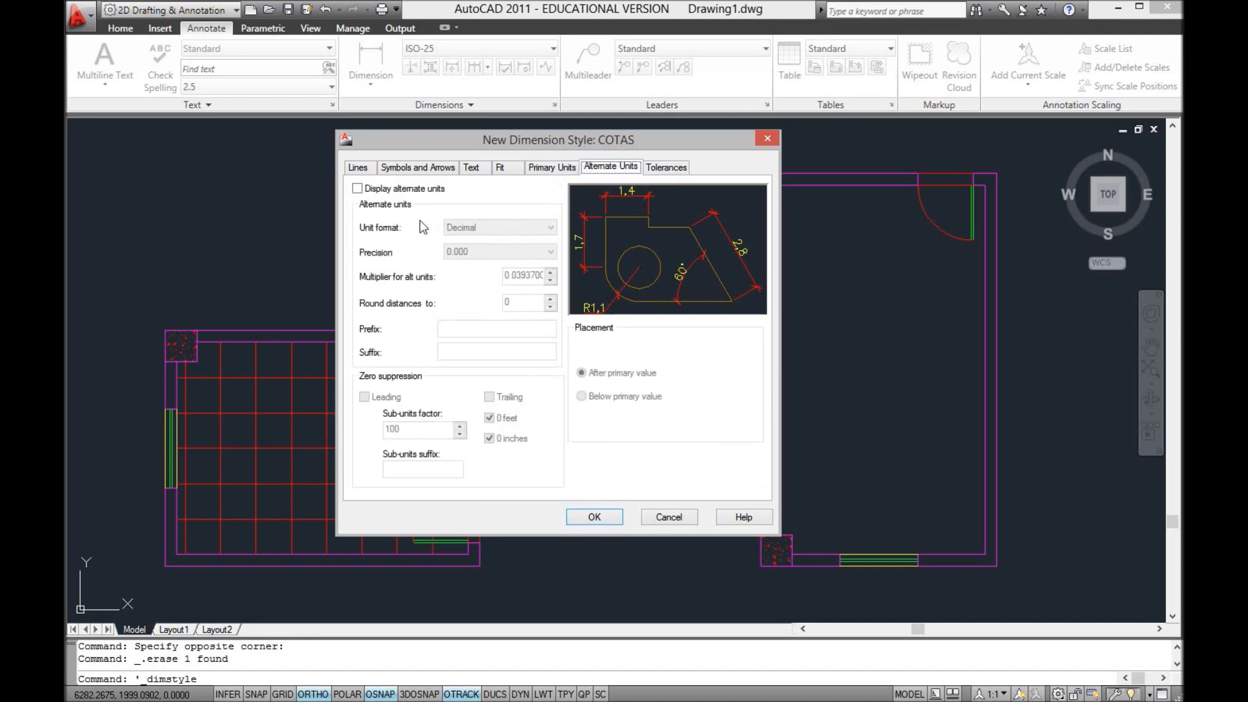
{"action": "left_click", "coordinate": [662, 170]}
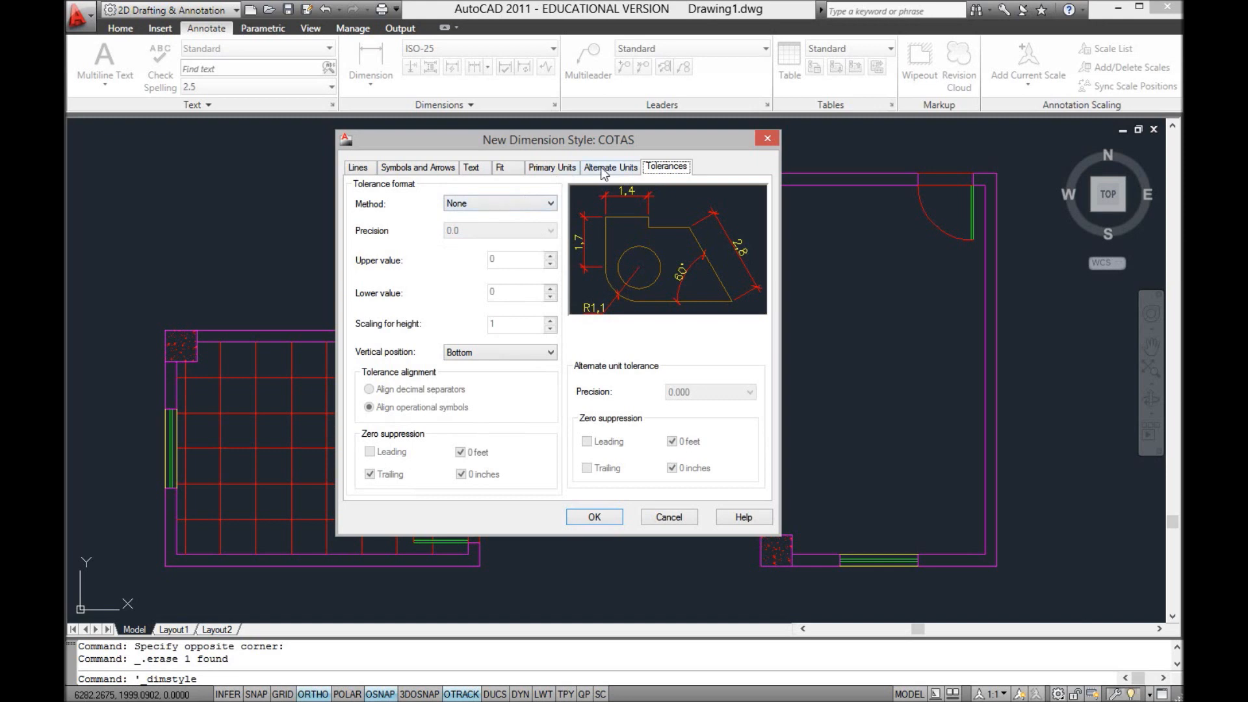
{"action": "left_click", "coordinate": [552, 170]}
{"action": "left_click", "coordinate": [359, 170]}
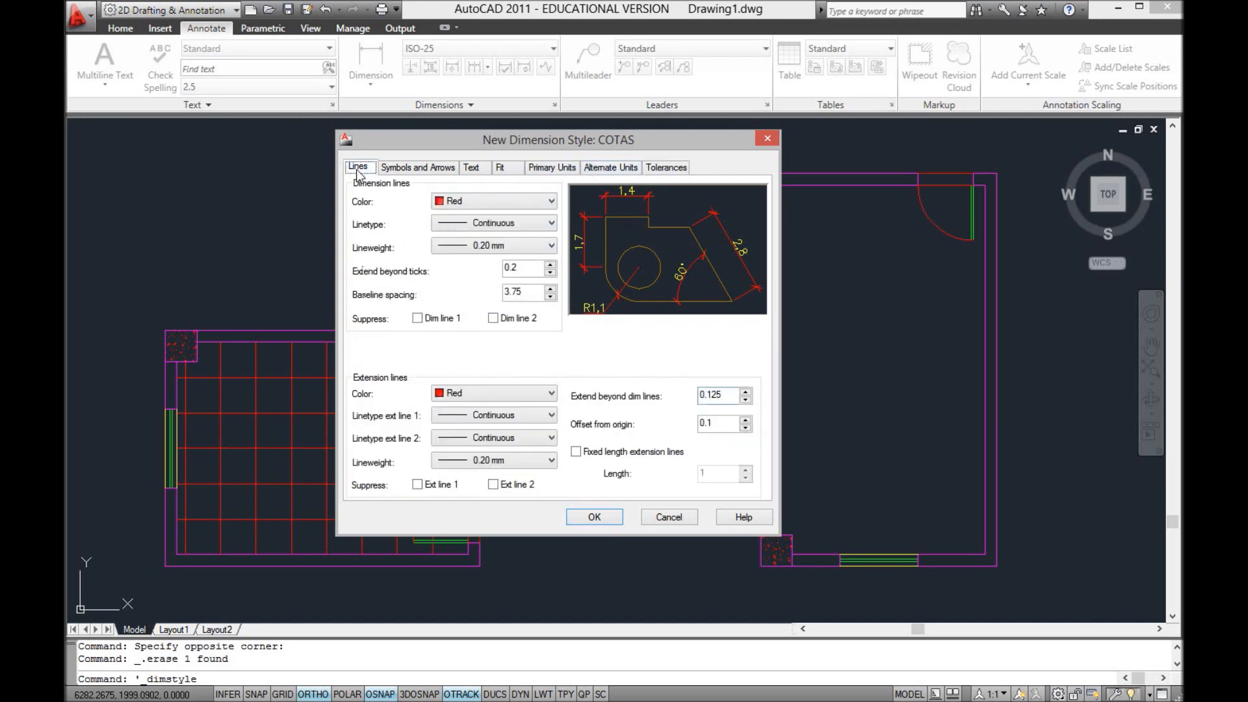
{"action": "left_click", "coordinate": [408, 170]}
{"action": "left_click", "coordinate": [488, 171]}
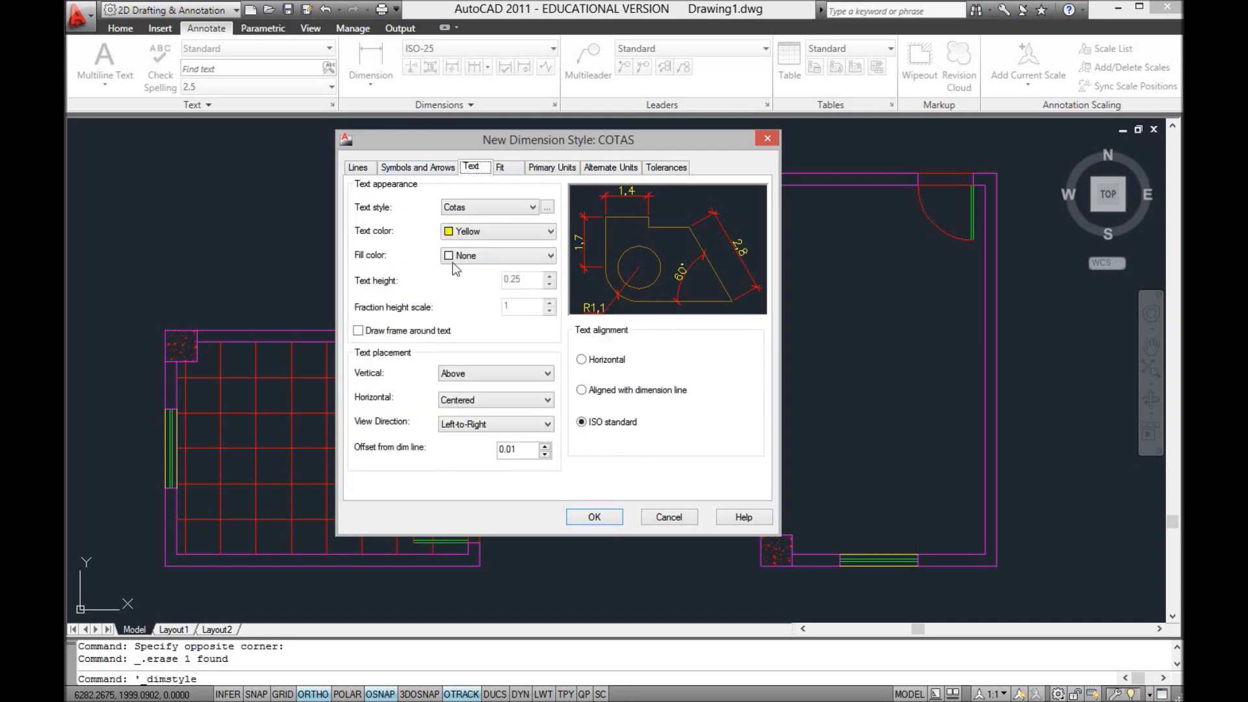
Step: Accept the settings of the new COTAS dimension style and close the Dimension Style Manager
{"action": "left_click", "coordinate": [594, 516]}
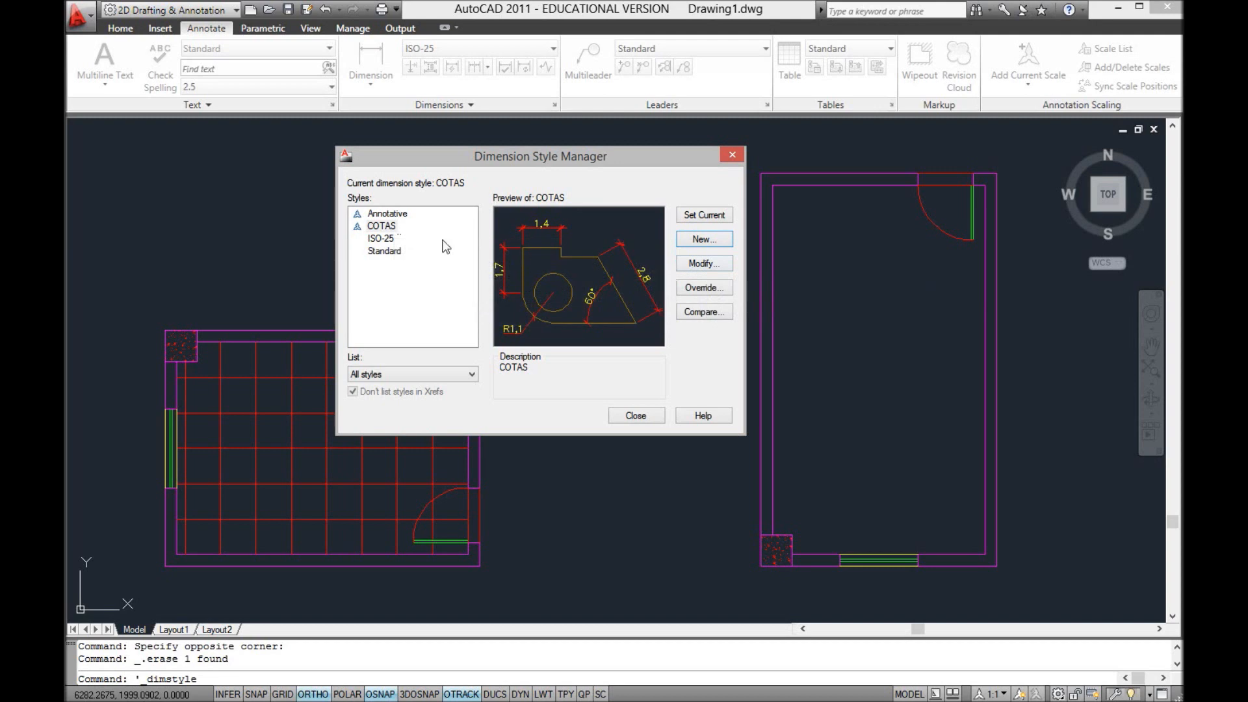
{"action": "left_click", "coordinate": [384, 227]}
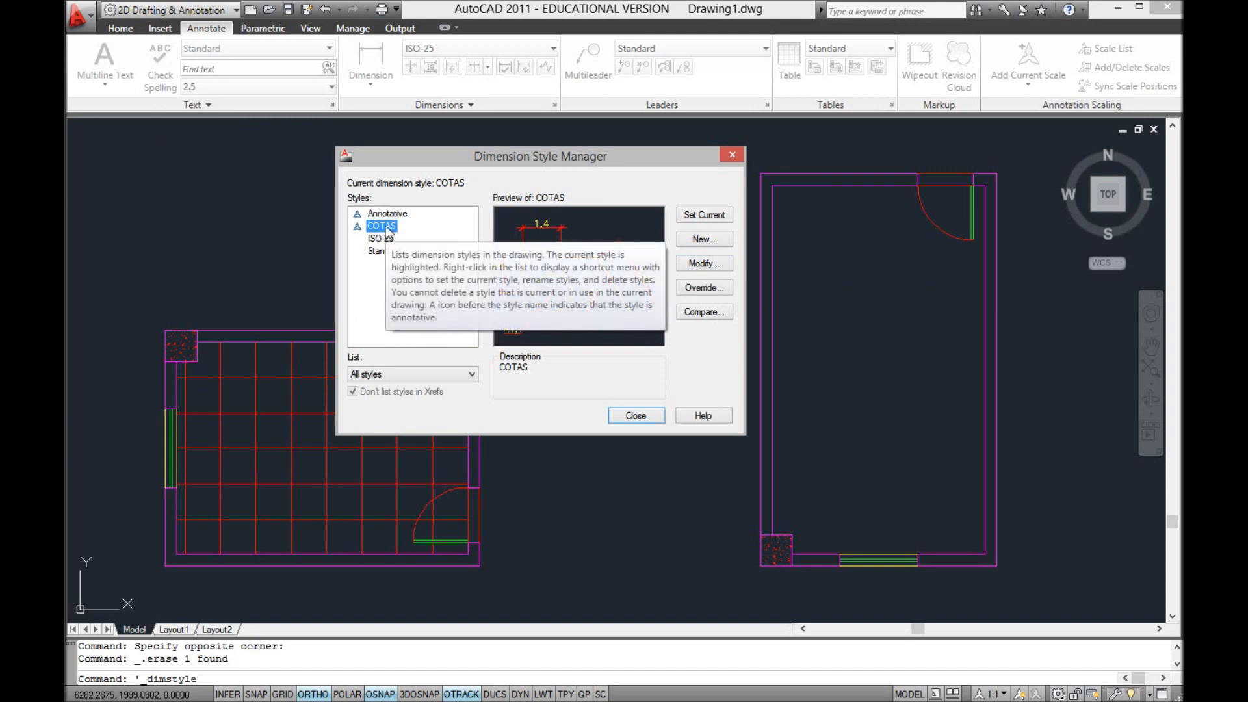
{"action": "left_click", "coordinate": [629, 416]}
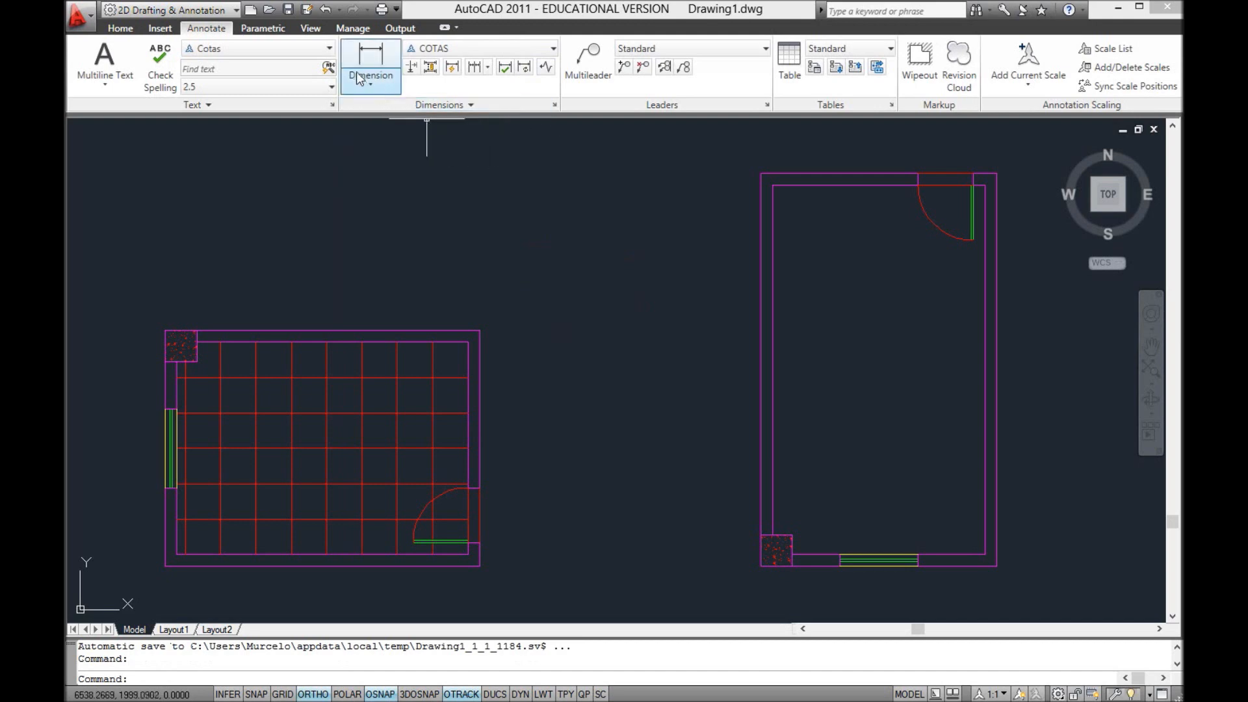
Step: Choose COTAS as the current dimension style for new dimensions
{"action": "left_click", "coordinate": [516, 52]}
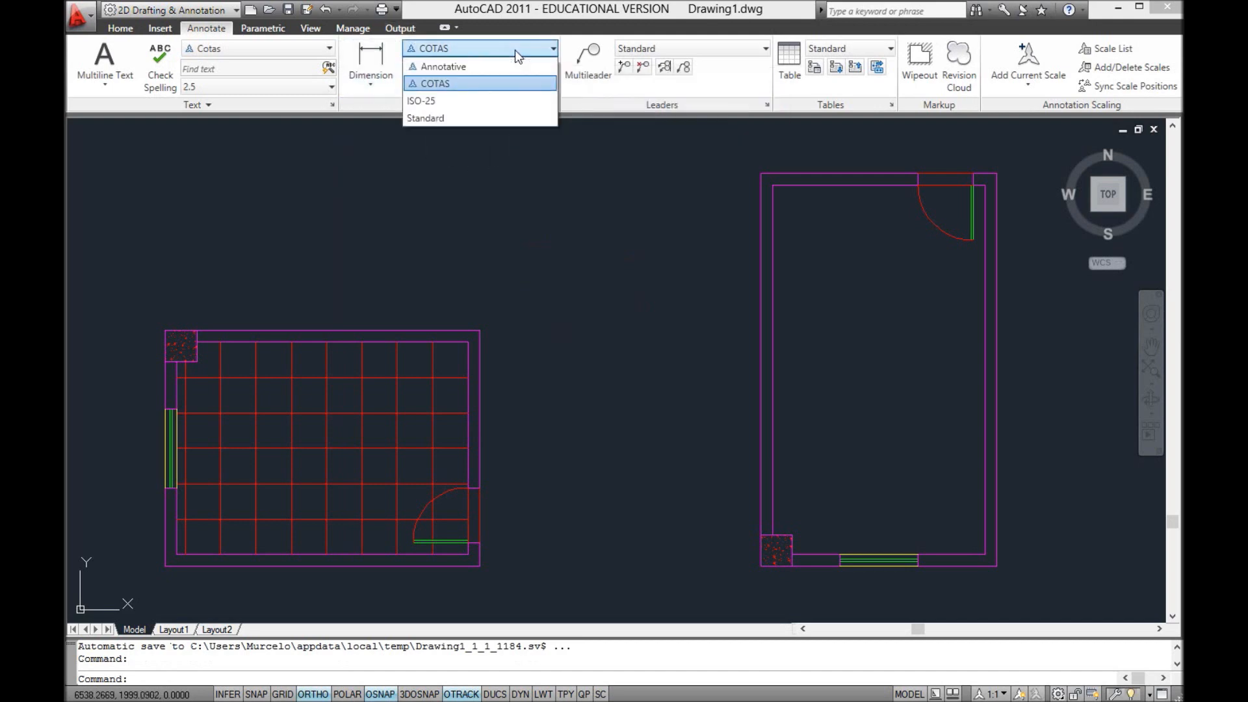
{"action": "left_click", "coordinate": [449, 84]}
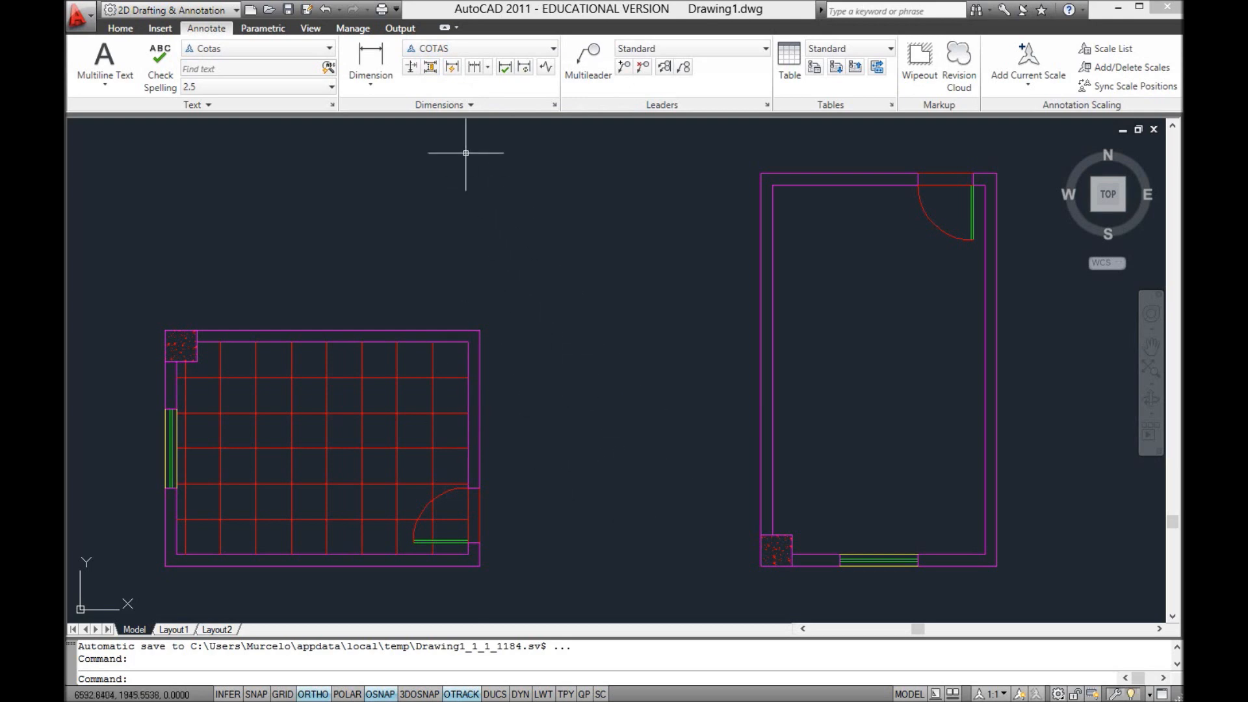
{"action": "left_click", "coordinate": [460, 49]}
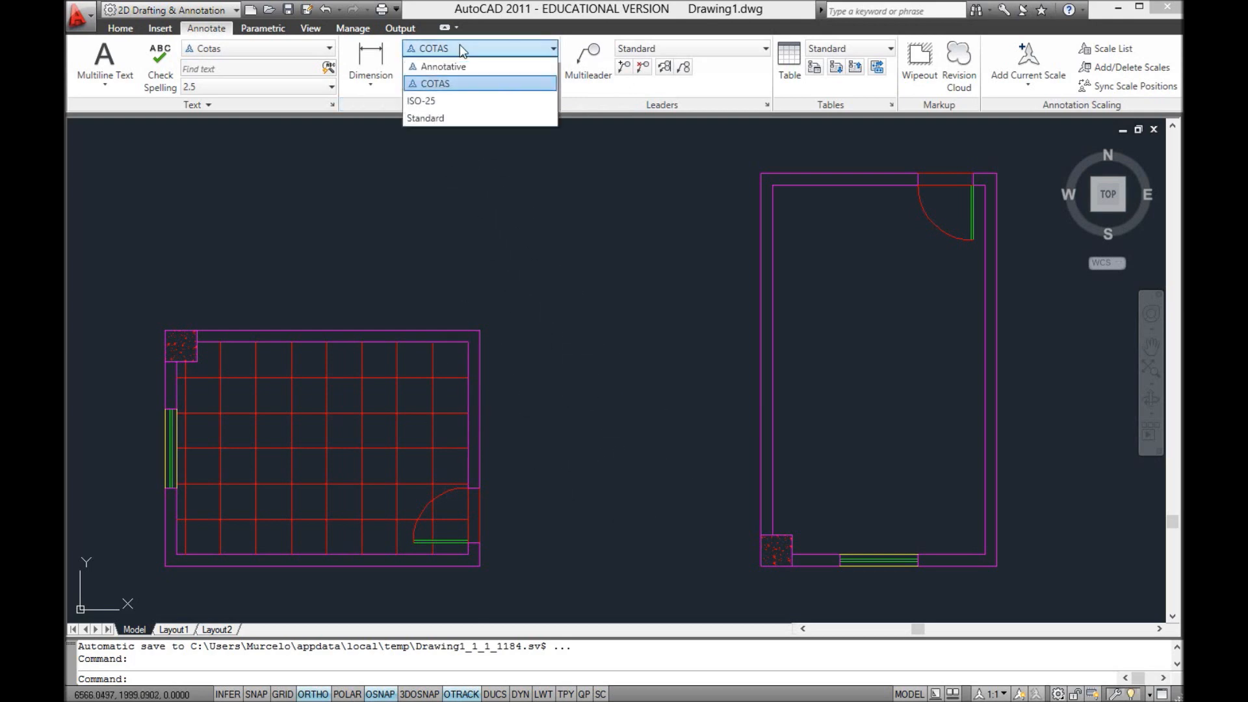
{"action": "left_click", "coordinate": [424, 84]}
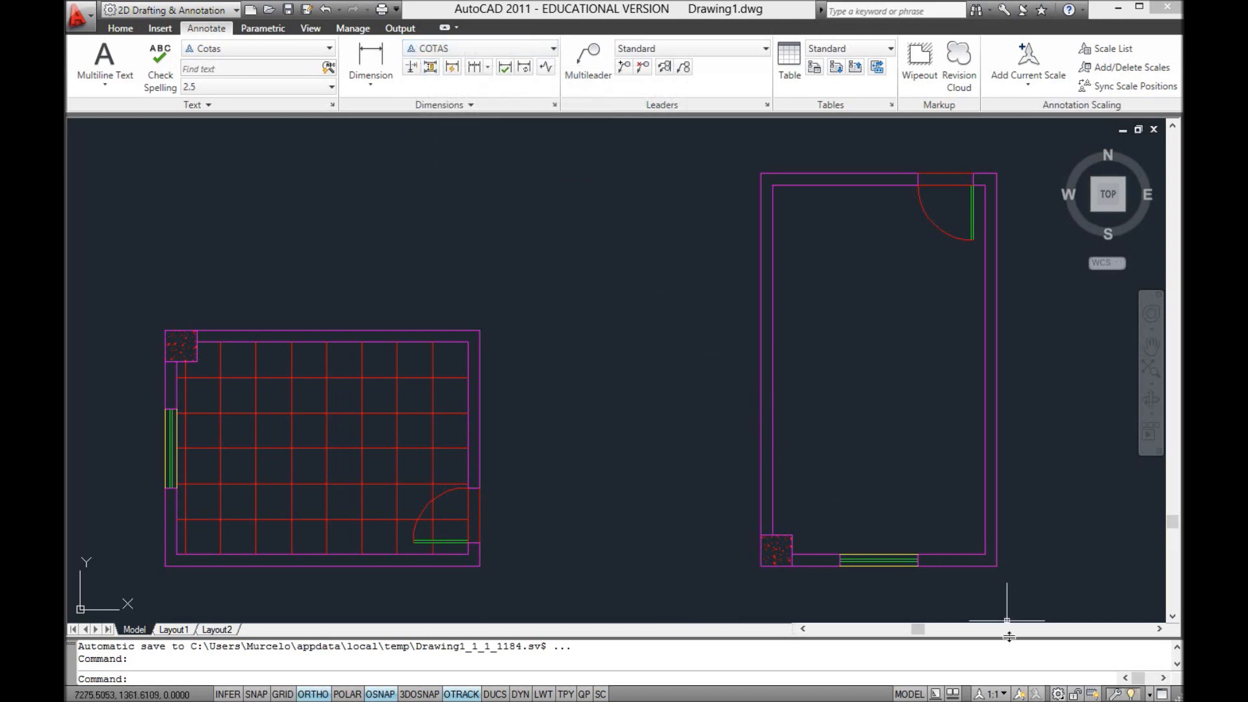
Step: Turn on automatically adding scales to annotative objects when the annotation scale changes
{"action": "left_click", "coordinate": [1036, 694]}
{"action": "left_click", "coordinate": [1035, 694]}
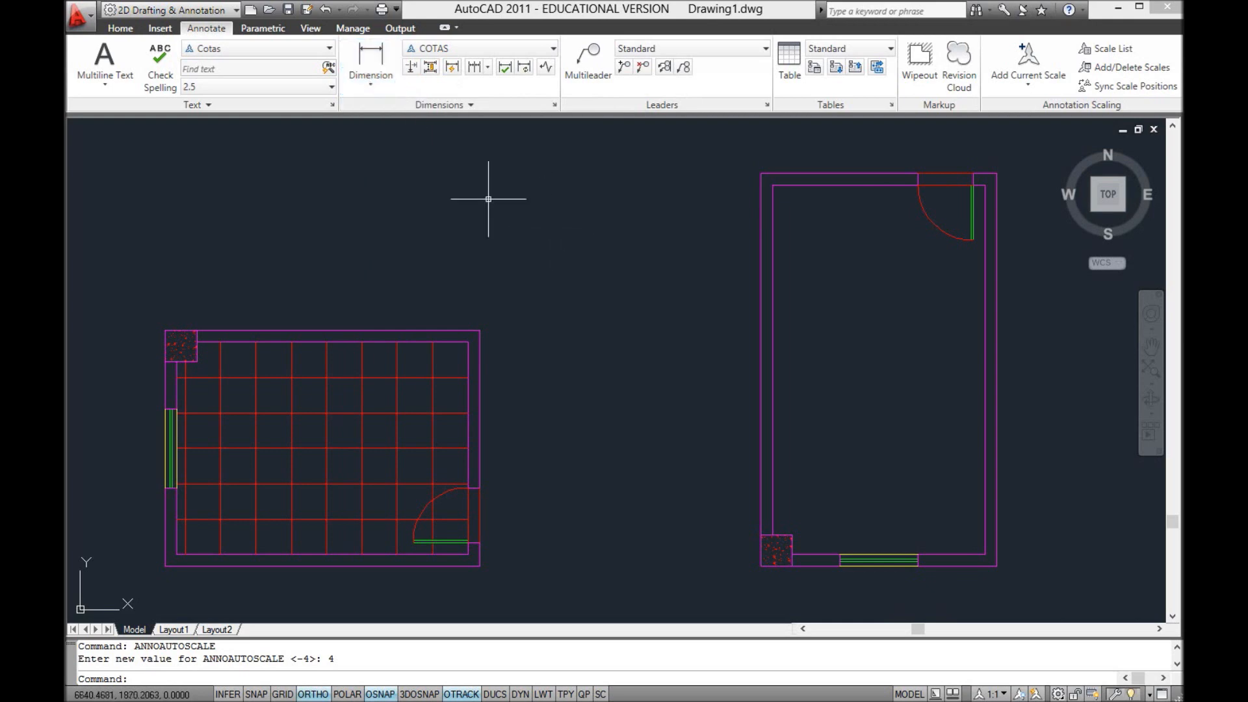
Step: Add a vertical linear dimension at annotation scale 1:1 along the full left outer wall of the taller room
{"action": "left_click", "coordinate": [371, 83]}
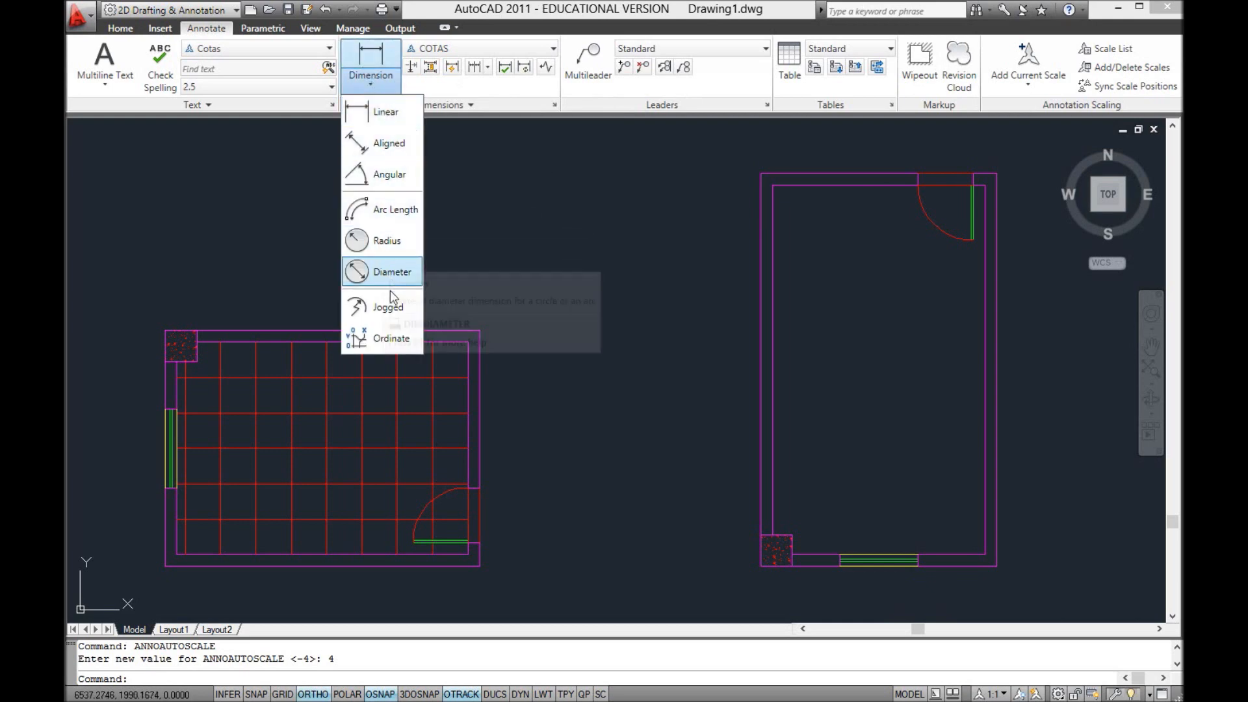
{"action": "left_click", "coordinate": [378, 114]}
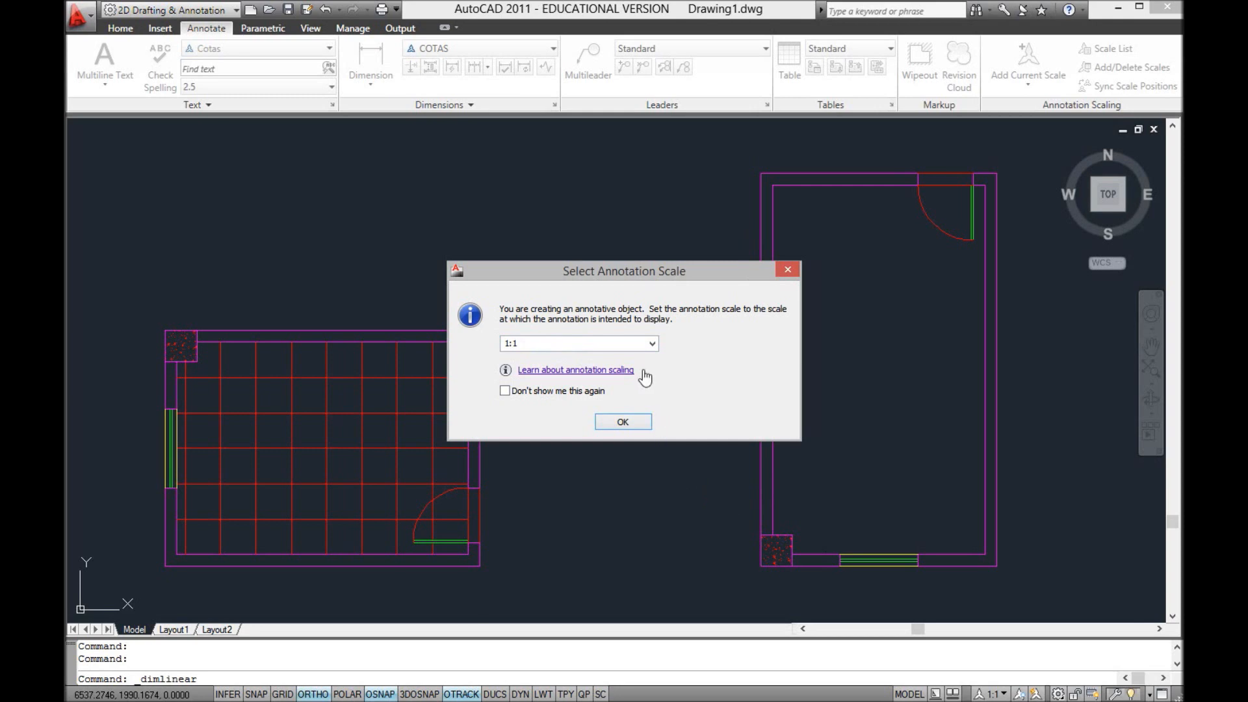
{"action": "left_click", "coordinate": [622, 423]}
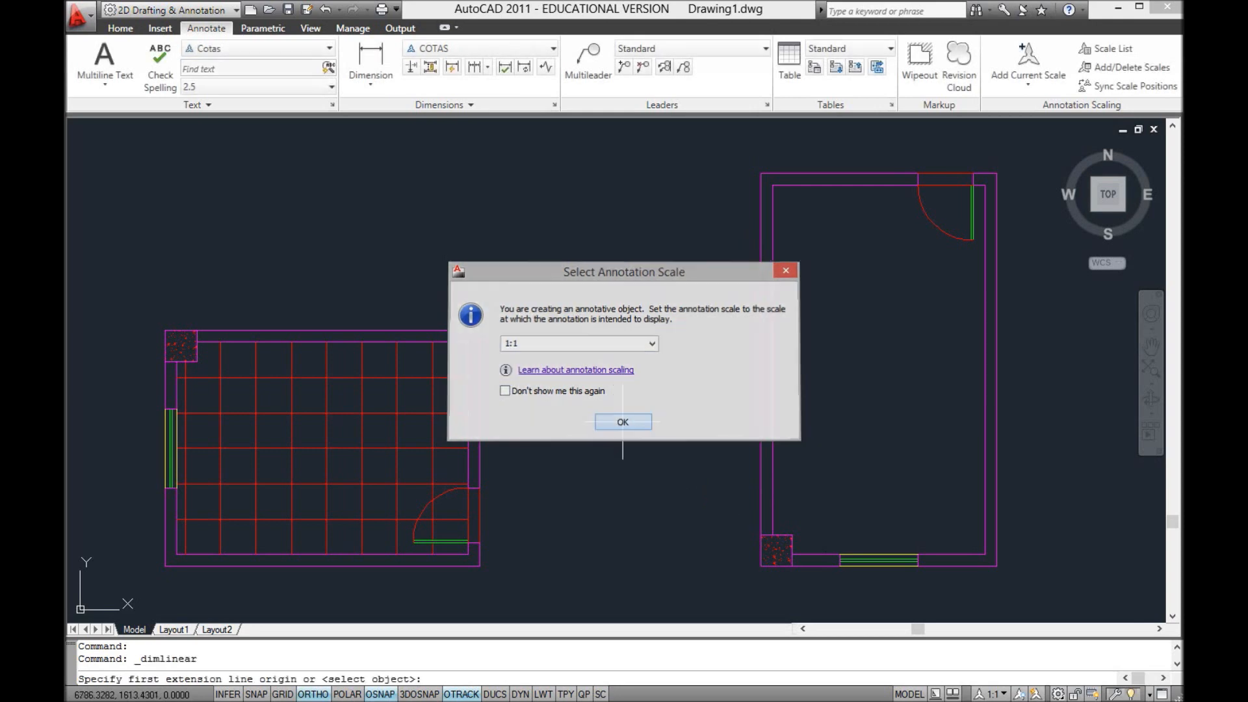
{"action": "left_click", "coordinate": [755, 171]}
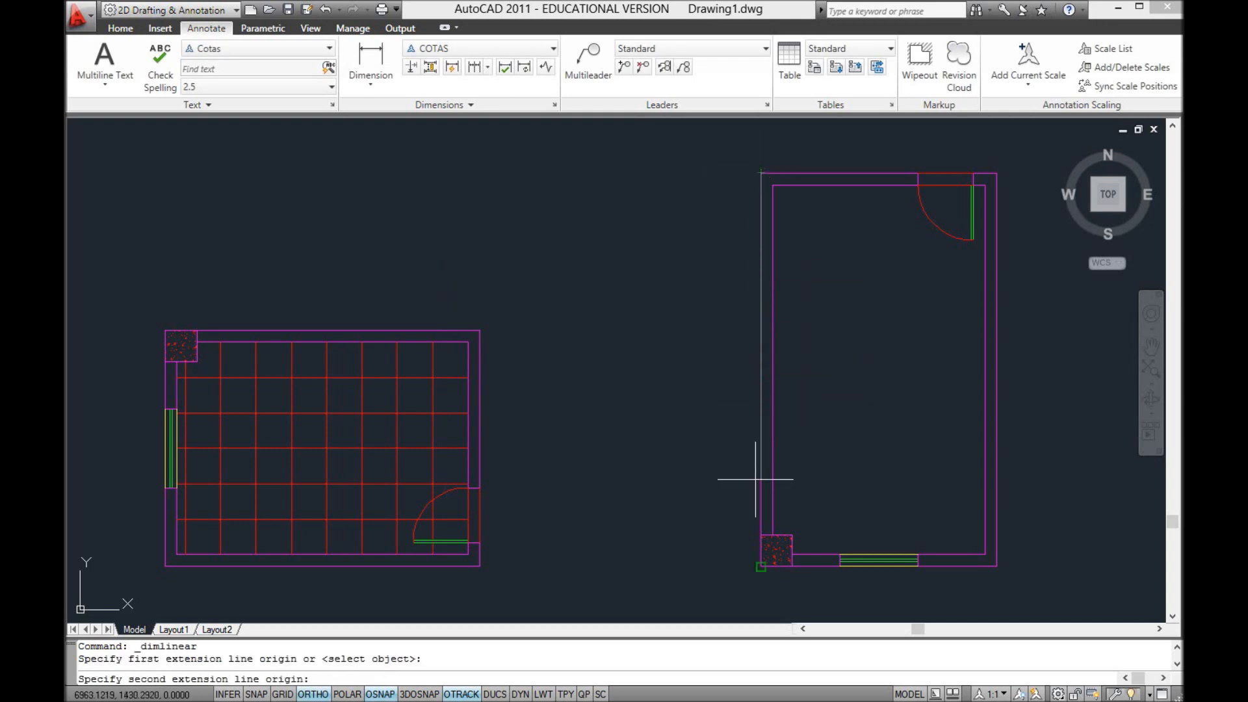
{"action": "left_click", "coordinate": [760, 565]}
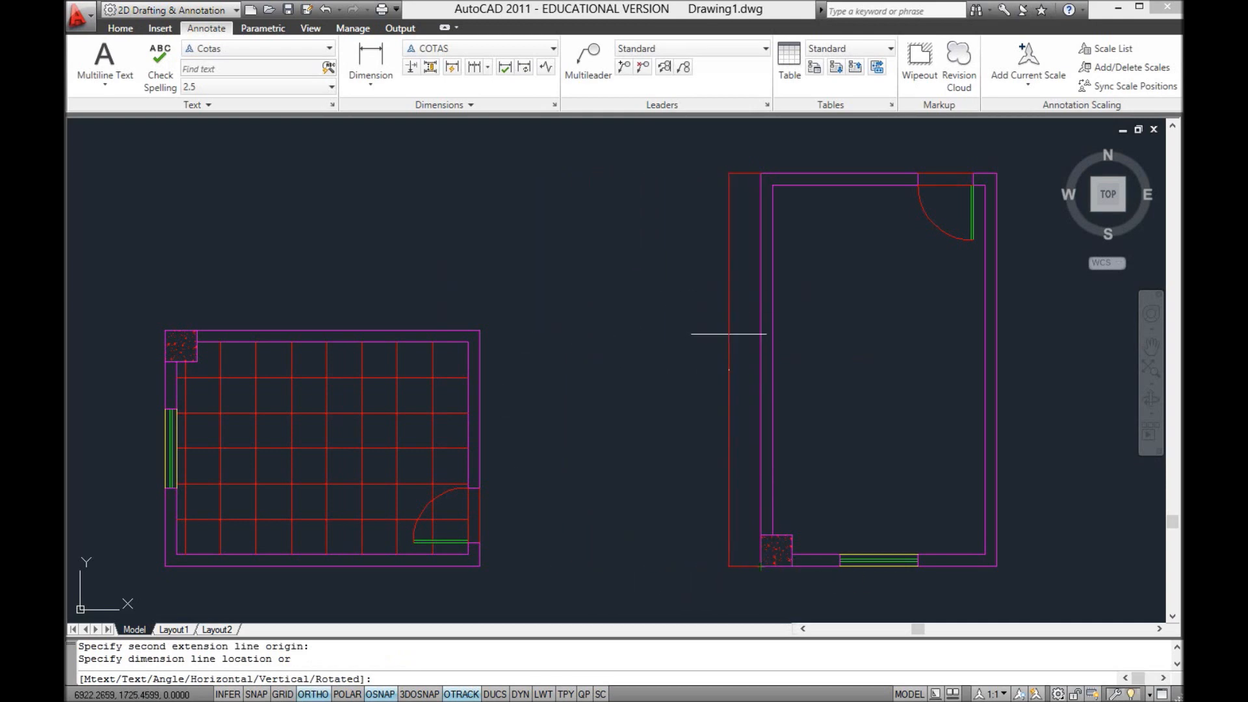
{"action": "left_click", "coordinate": [728, 334]}
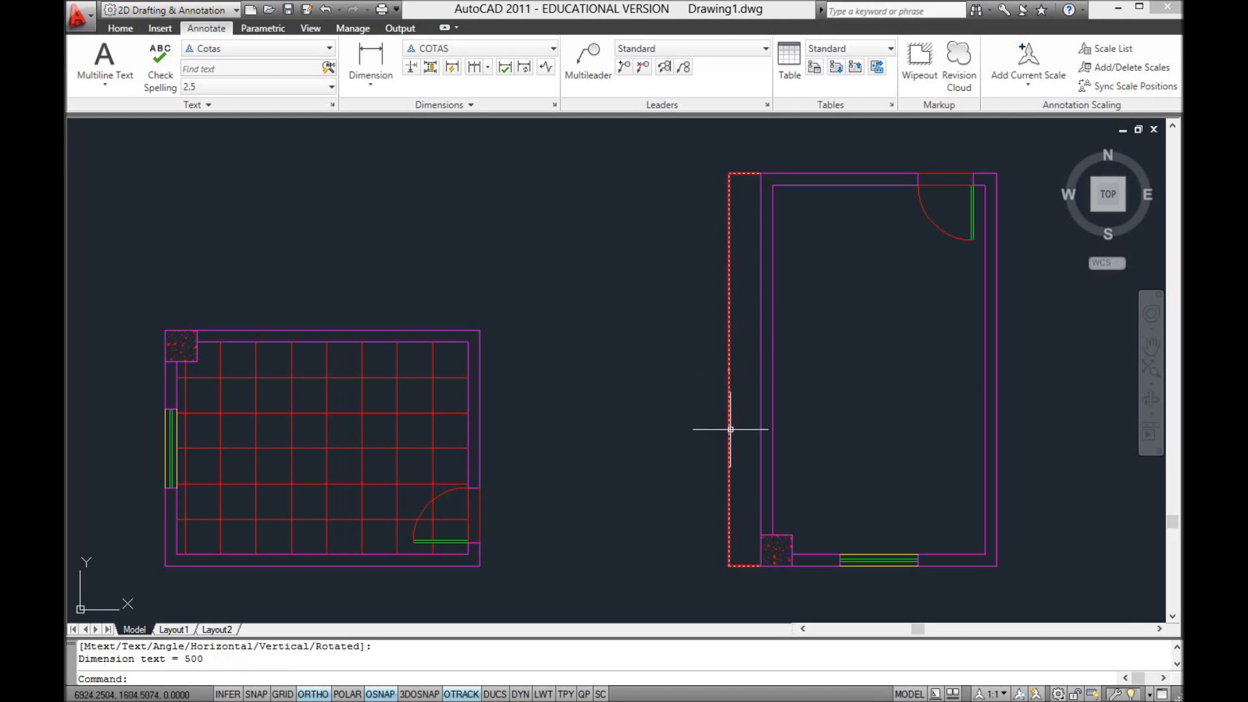
Step: Examine the size of the new wall dimension's text and arrowheads at annotation scale 1:1
{"action": "scroll", "coordinate": [721, 163], "scroll_direction": "up", "scroll_amount": 5}
{"action": "scroll", "coordinate": [701, 328], "scroll_direction": "up", "scroll_amount": 5}
{"action": "scroll", "coordinate": [665, 215], "scroll_direction": "down", "scroll_amount": 6}
{"action": "scroll", "coordinate": [724, 459], "scroll_direction": "down", "scroll_amount": 4}
{"action": "scroll", "coordinate": [726, 503], "scroll_direction": "down", "scroll_amount": 2}
{"action": "middle_click_drag", "start_coordinate": [730, 496], "coordinate": [662, 223]}
{"action": "scroll", "coordinate": [677, 301], "scroll_direction": "up", "scroll_amount": 6}
{"action": "scroll", "coordinate": [715, 325], "scroll_direction": "up", "scroll_amount": 4}
{"action": "scroll", "coordinate": [724, 416], "scroll_direction": "down", "scroll_amount": 8}
{"action": "scroll", "coordinate": [786, 429], "scroll_direction": "down", "scroll_amount": 5}
{"action": "mouse_move", "coordinate": [844, 479]}
{"action": "middle_mouse_down"}
{"action": "mouse_move", "coordinate": [886, 463]}
{"action": "mouse_move", "coordinate": [752, 403]}
{"action": "middle_mouse_up"}
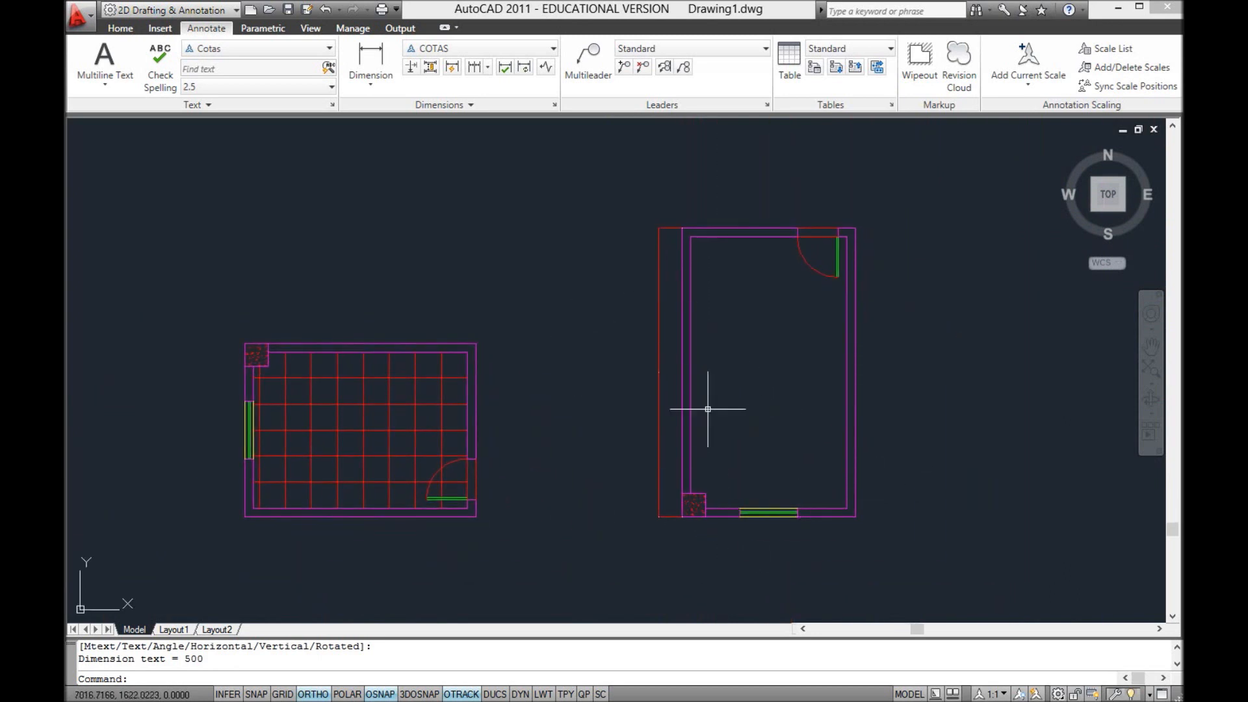
Step: Change the drawing's annotation scale to 1:40
{"action": "left_click", "coordinate": [994, 694]}
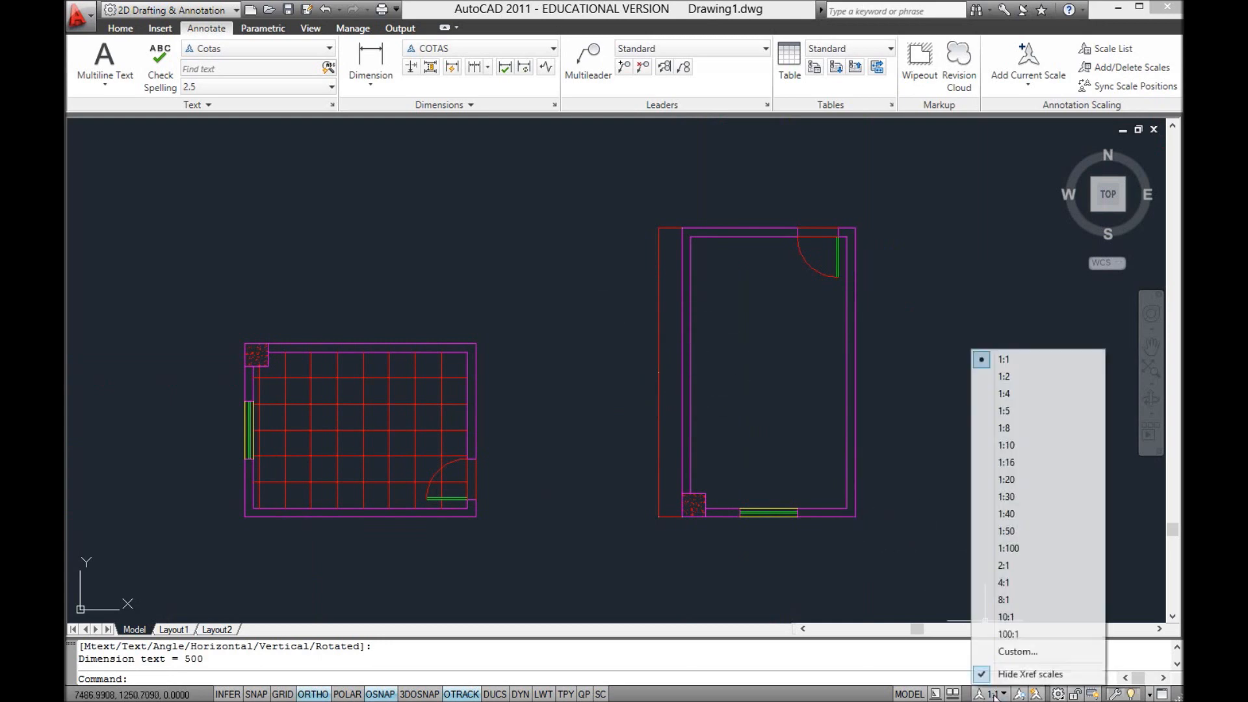
{"action": "left_click", "coordinate": [1020, 514]}
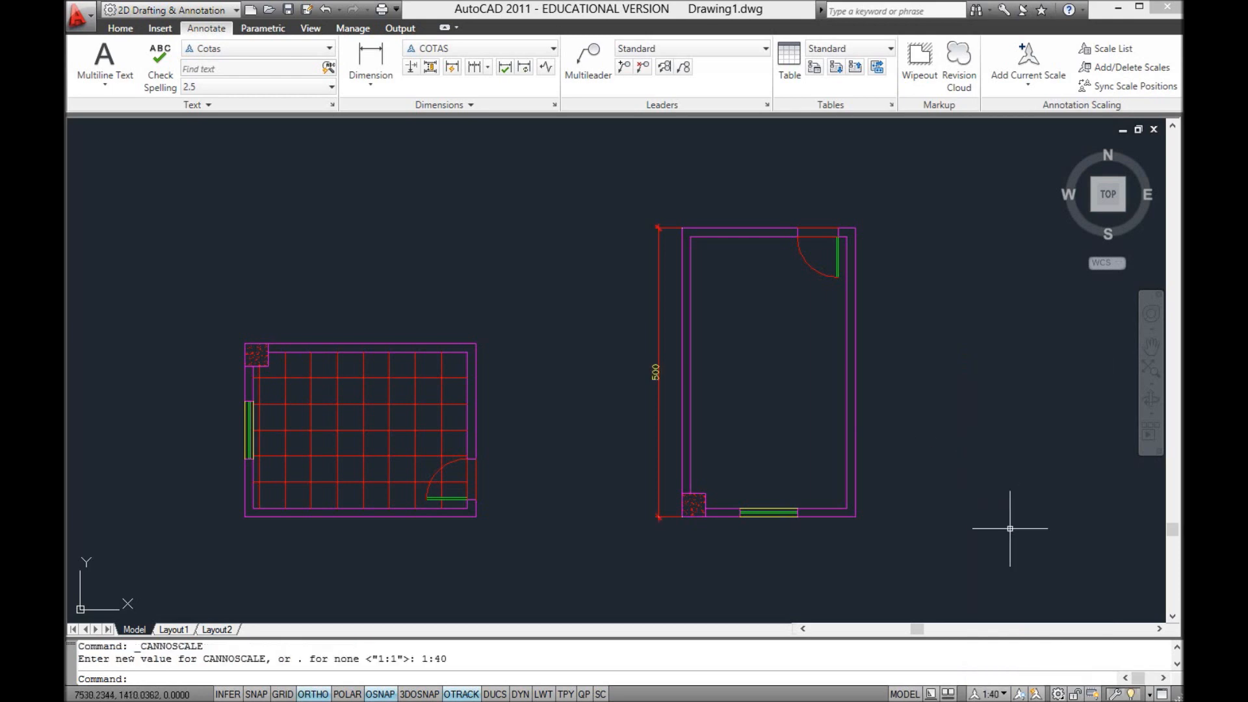
Step: Try annotation scales 1:50, 1:100, 1:5 and 1:16 on the taller room's wall dimension
{"action": "left_click", "coordinate": [989, 694]}
{"action": "left_click", "coordinate": [1006, 537]}
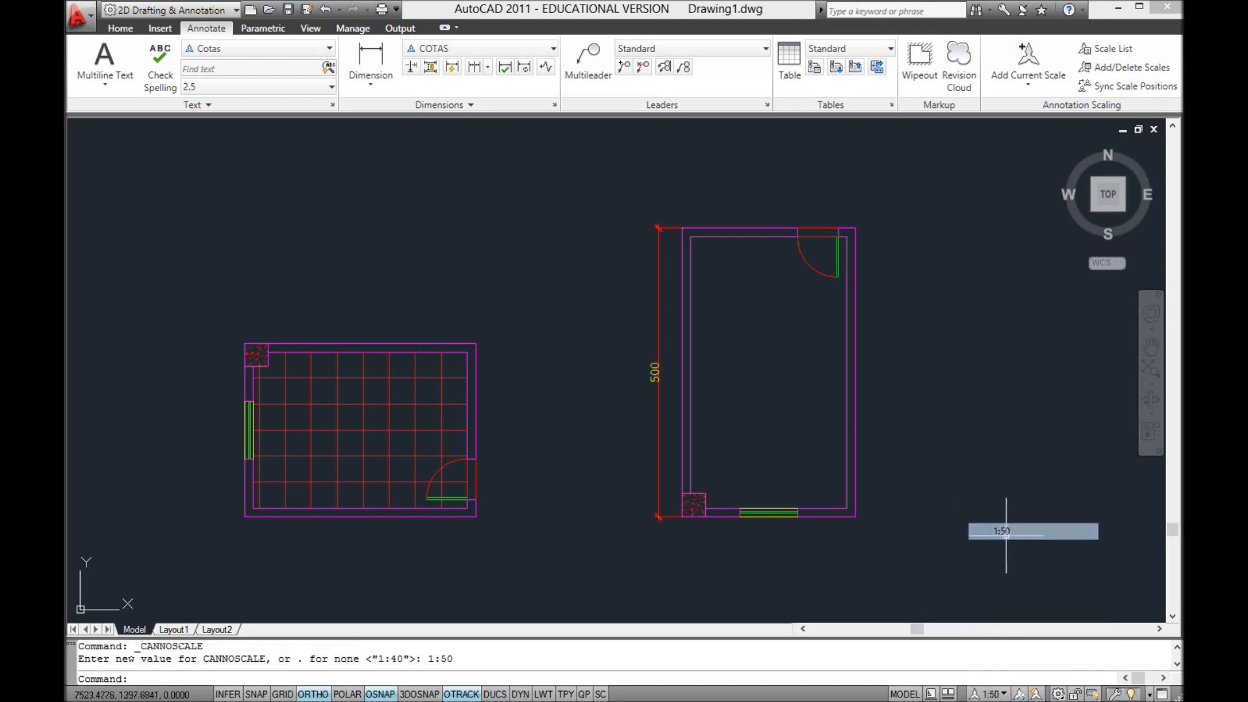
{"action": "left_click", "coordinate": [989, 694]}
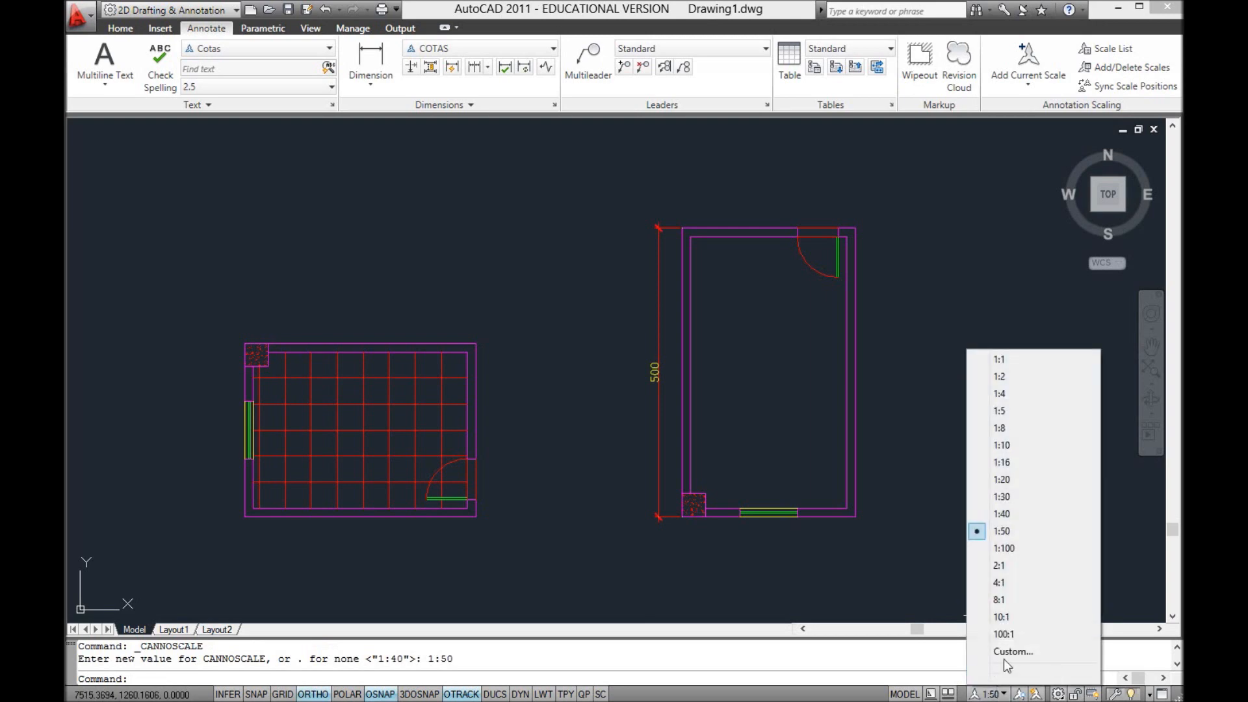
{"action": "left_click", "coordinate": [1011, 552]}
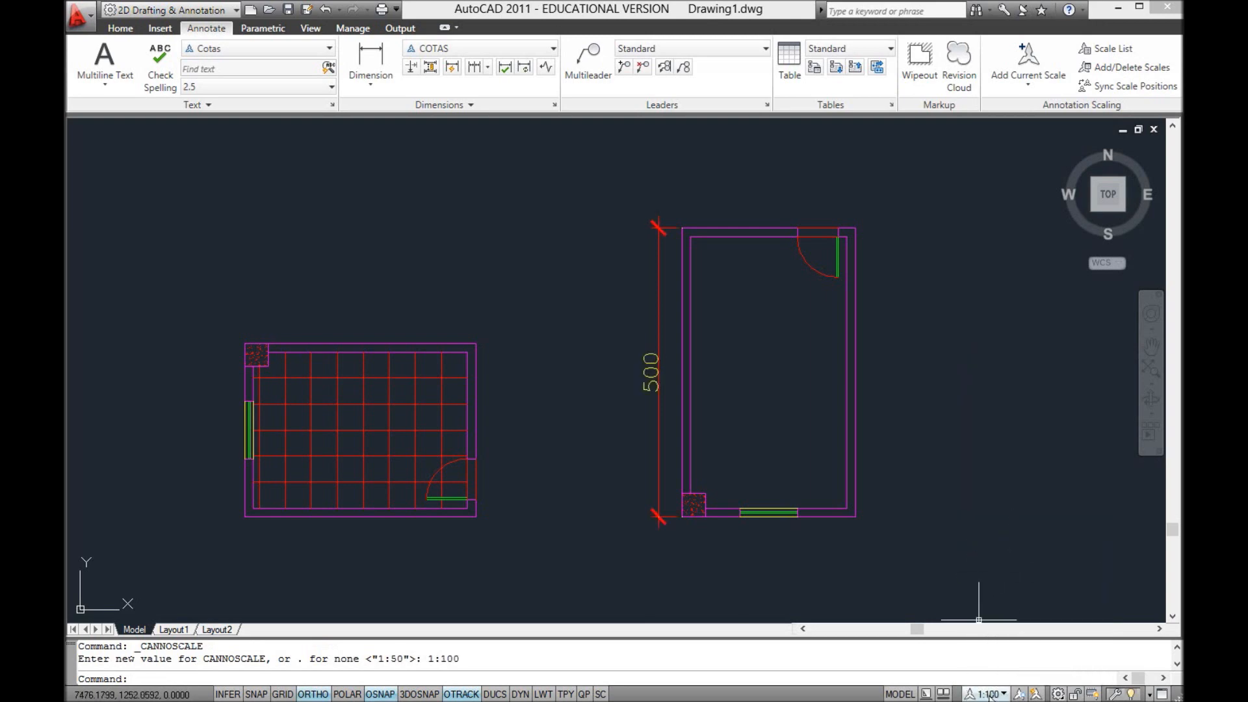
{"action": "left_click", "coordinate": [658, 432]}
{"action": "key", "text": "Escape"}
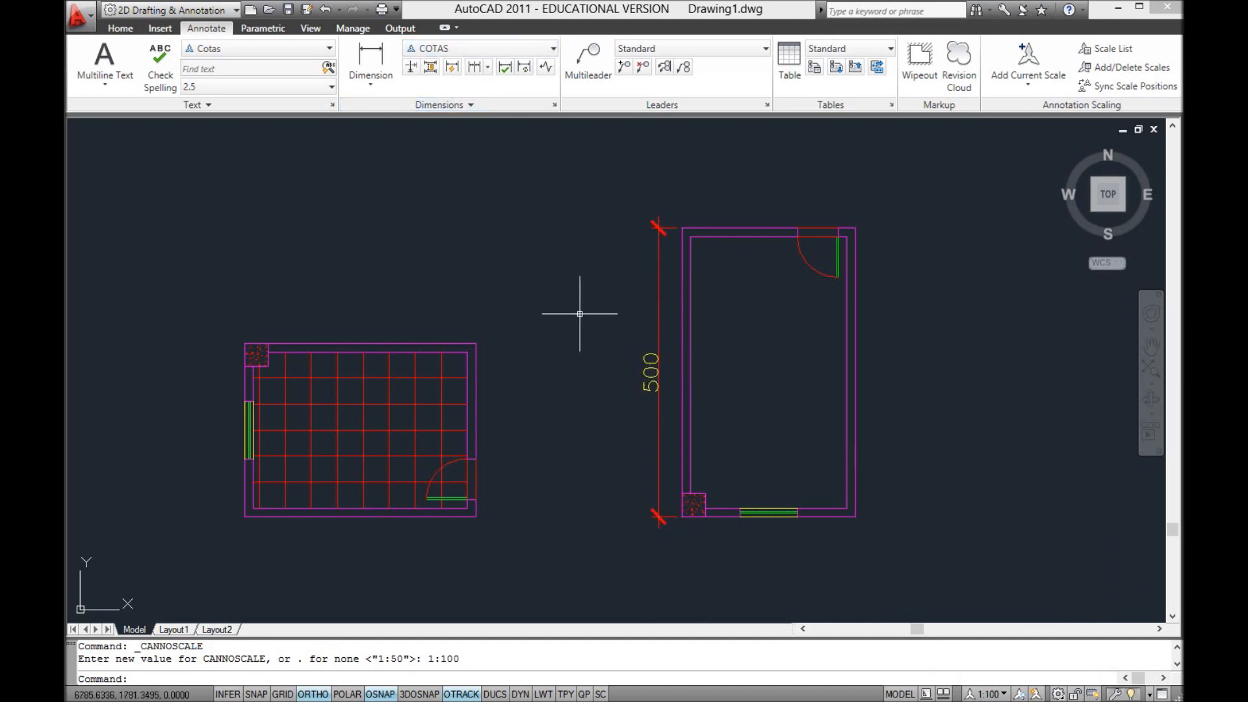
{"action": "left_click", "coordinate": [983, 693]}
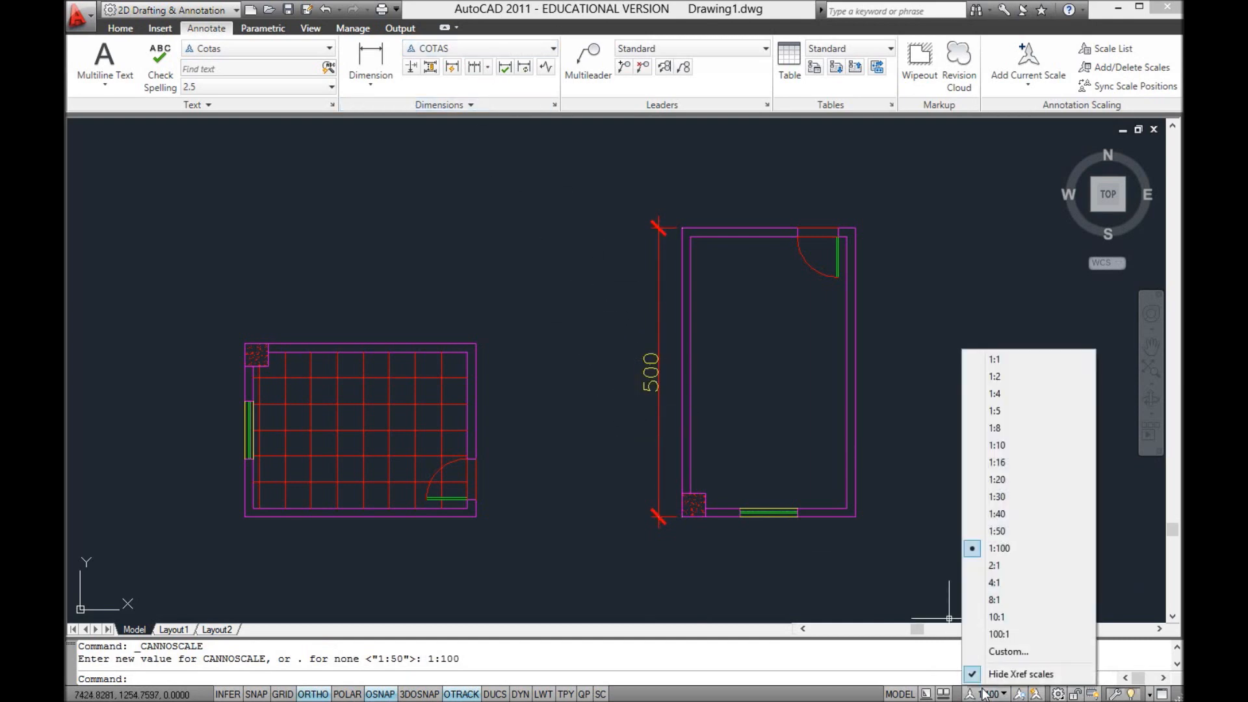
{"action": "left_click", "coordinate": [995, 410]}
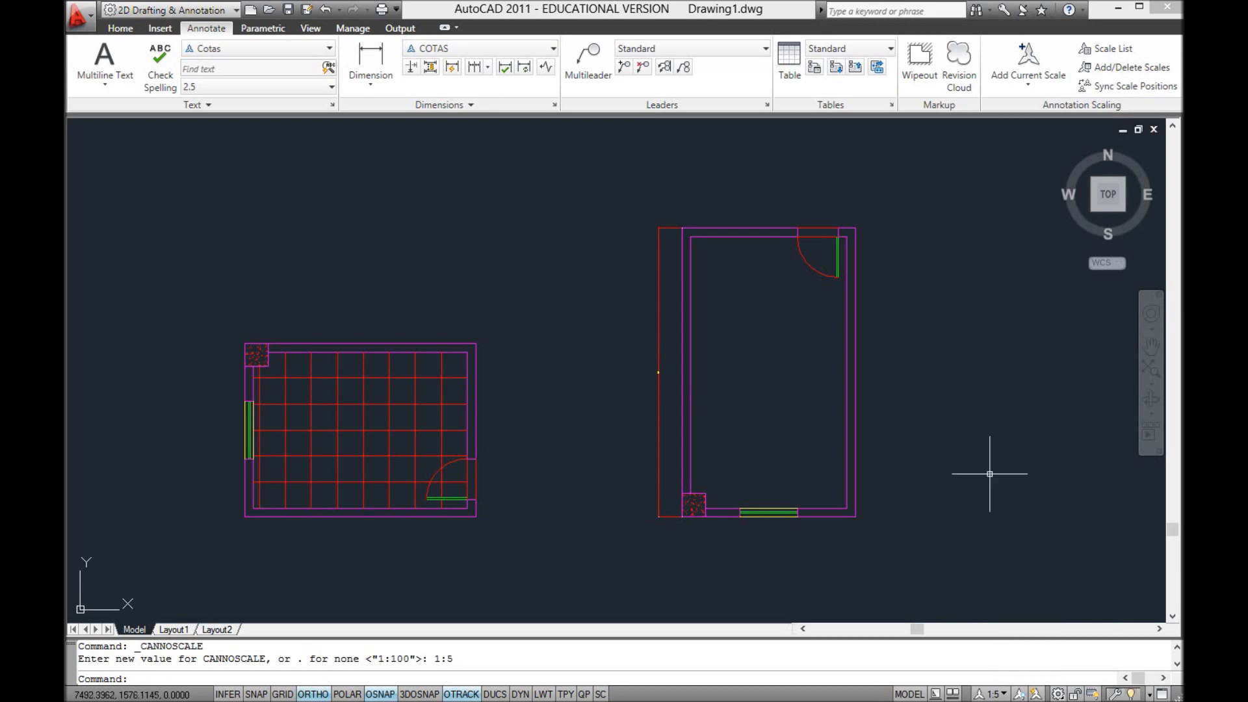
{"action": "left_click", "coordinate": [992, 694]}
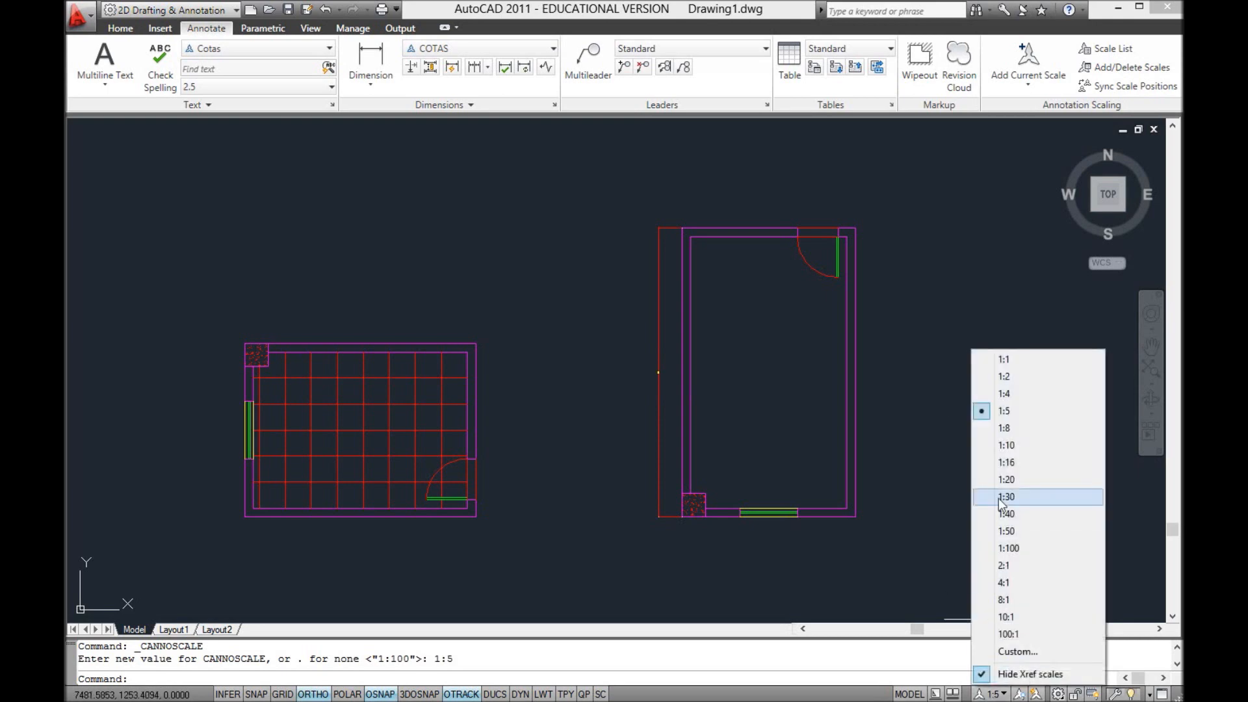
{"action": "left_click", "coordinate": [1004, 462]}
Step: Add a custom drawing scale named escala 1-75, with 1 paper unit equal to 75 drawing units
{"action": "left_click", "coordinate": [991, 693]}
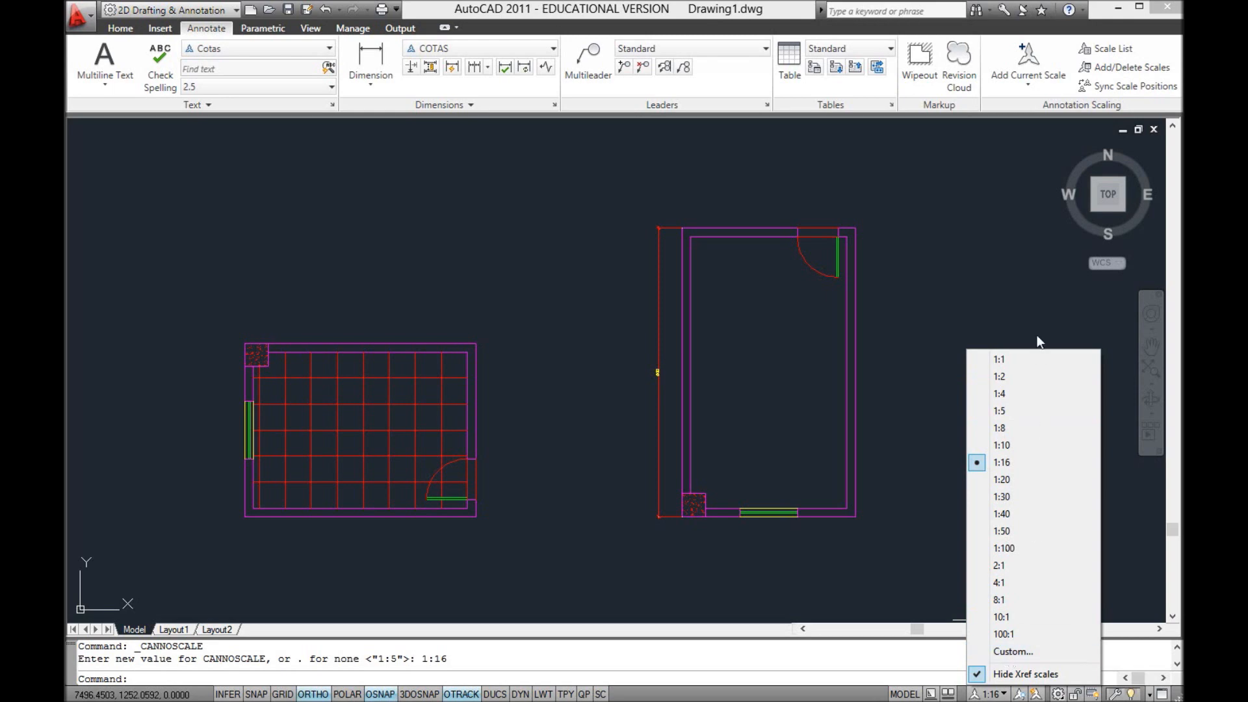
{"action": "left_click", "coordinate": [1014, 651]}
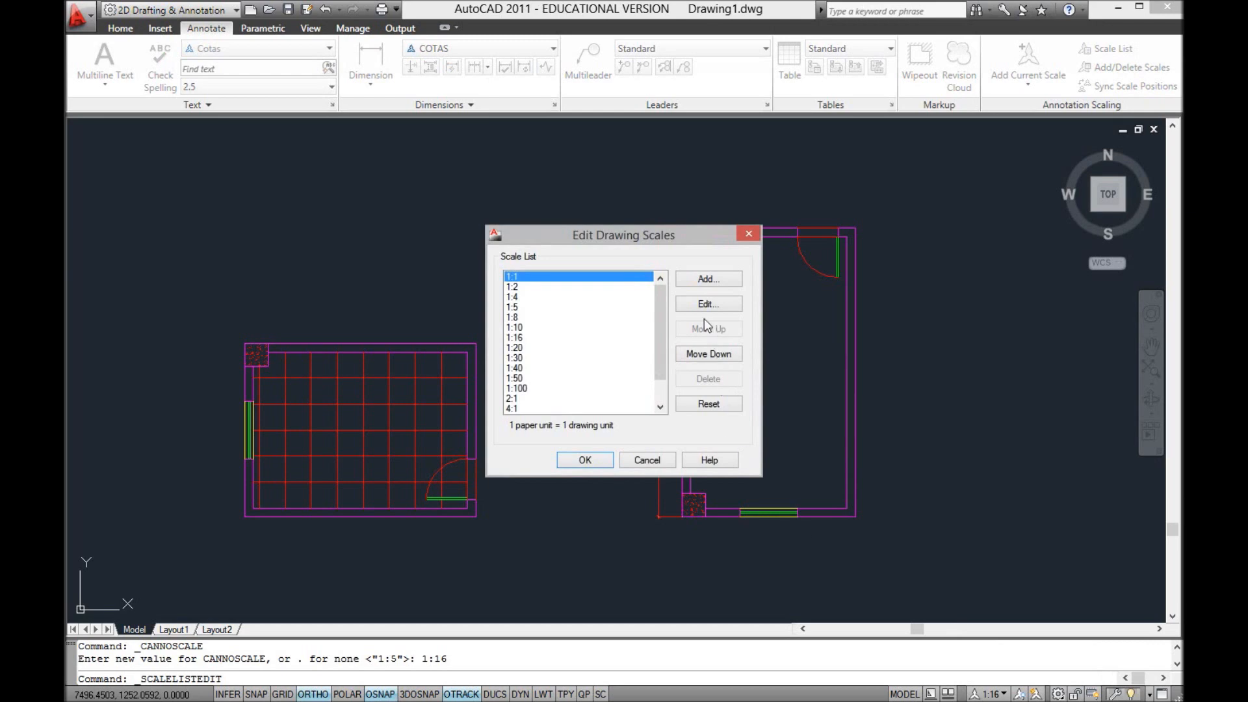
{"action": "left_click", "coordinate": [707, 280]}
{"action": "type", "text": "escala 1-"}
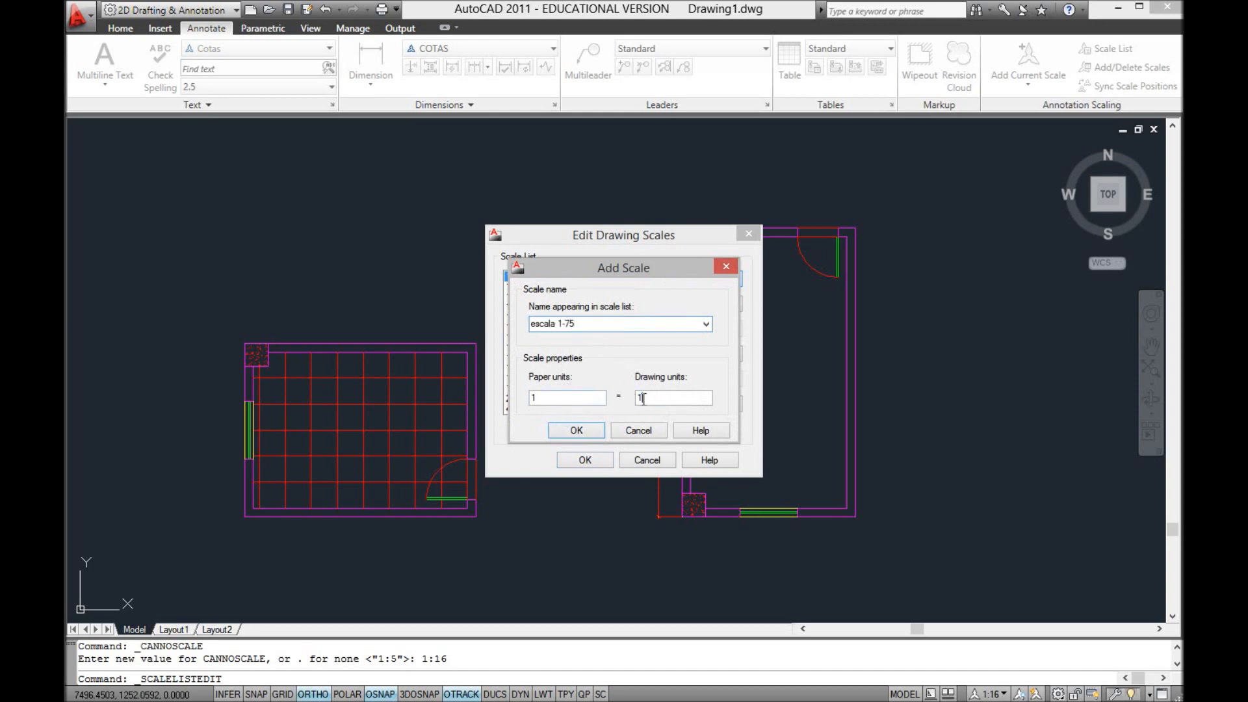
{"action": "type", "text": "75"}
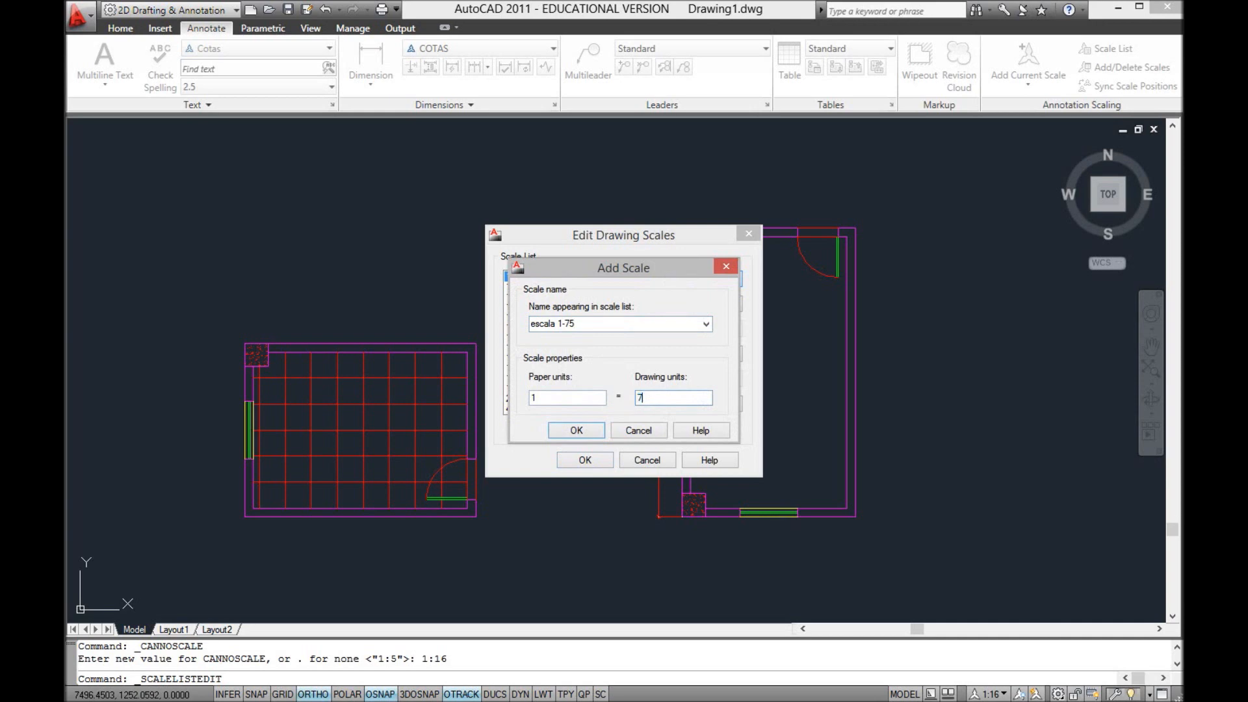
{"action": "left_click", "coordinate": [592, 433]}
{"action": "left_click", "coordinate": [599, 462]}
Step: Try the custom escala 1-75 as the drawing's annotation scale
{"action": "left_click", "coordinate": [987, 694]}
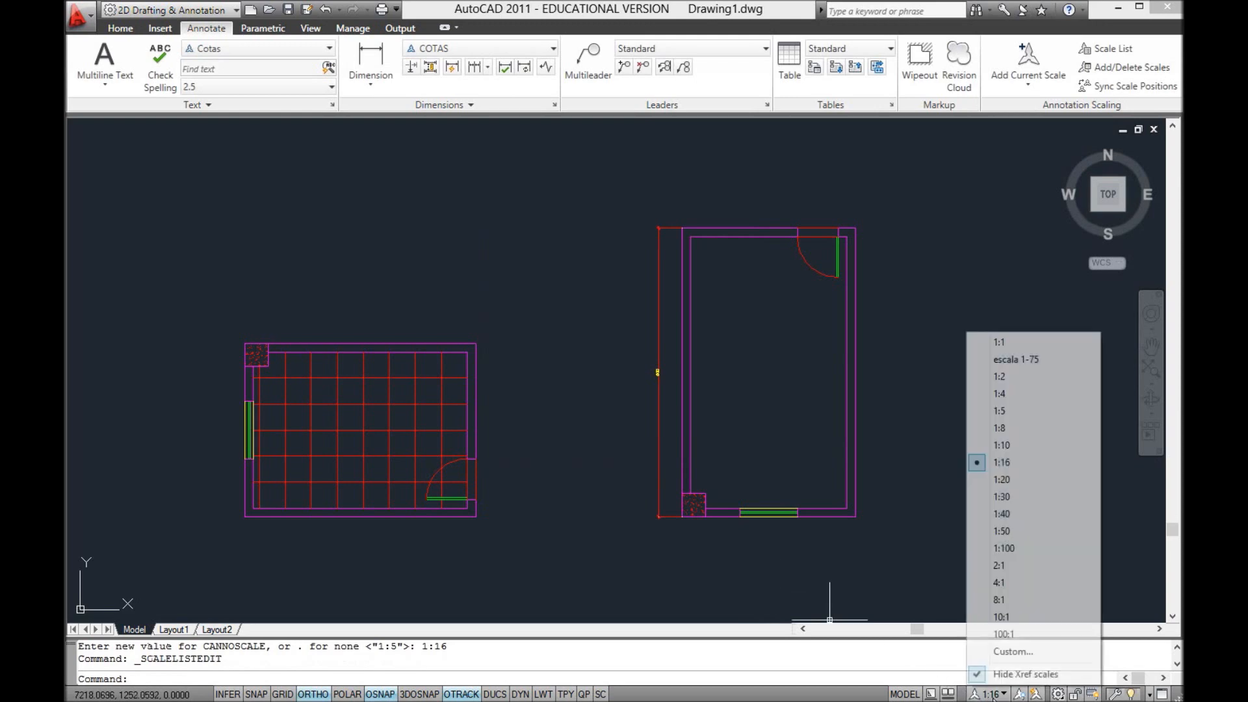
{"action": "left_click", "coordinate": [1011, 360]}
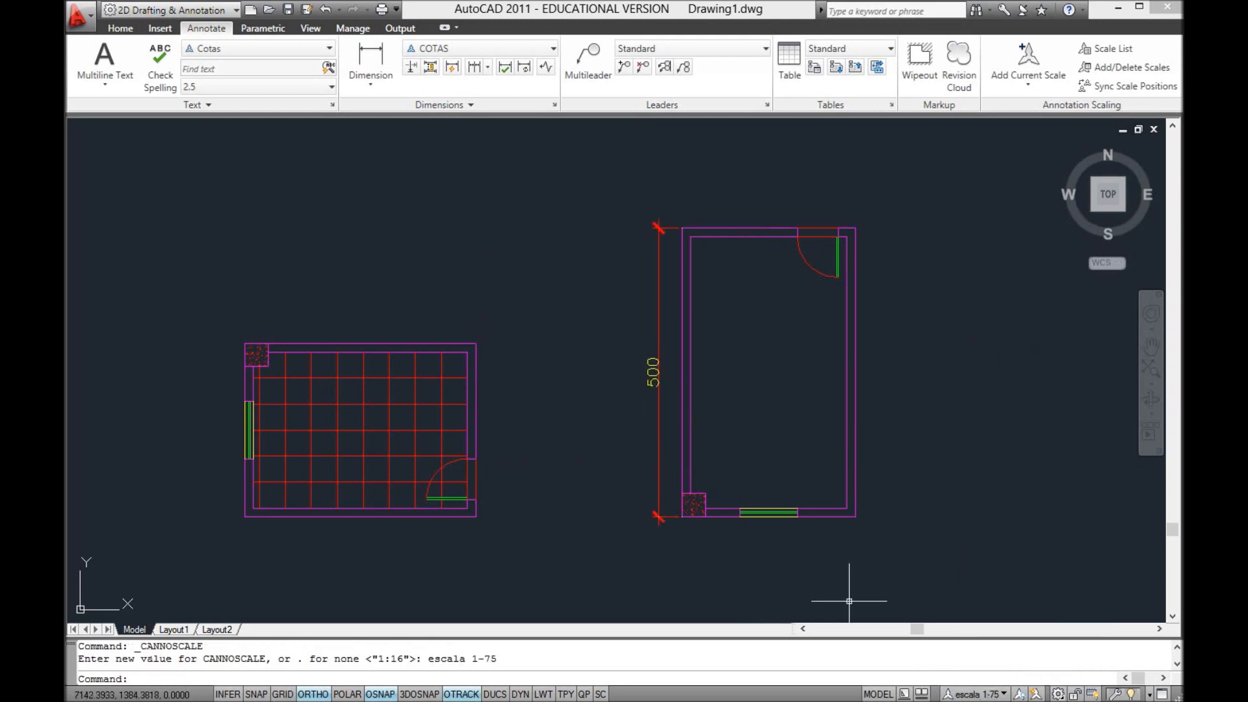
{"action": "left_click", "coordinate": [974, 694]}
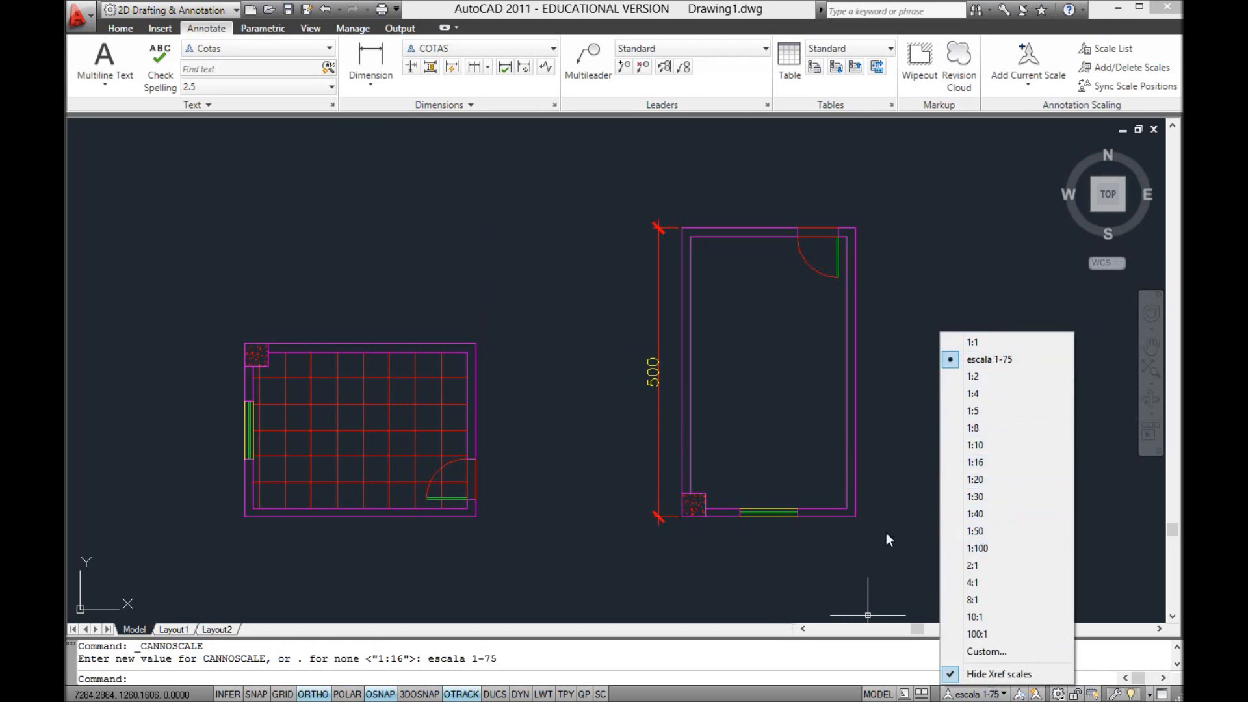
{"action": "left_click", "coordinate": [891, 381]}
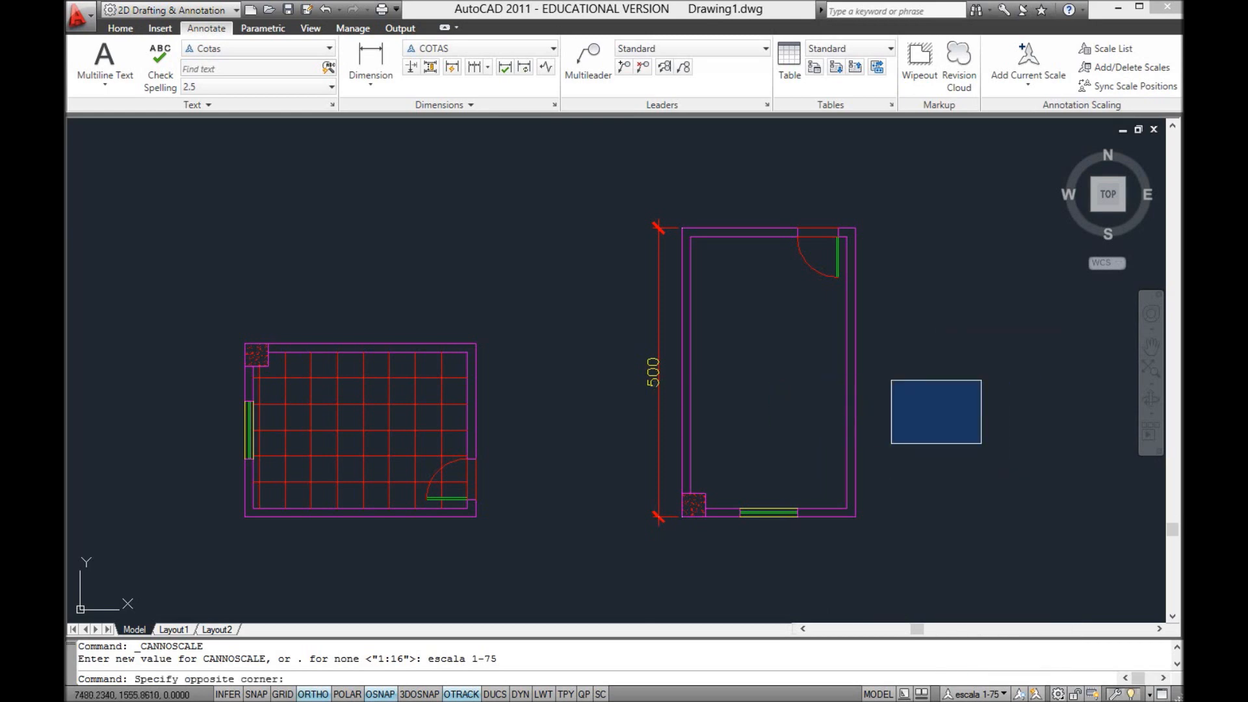
{"action": "left_click", "coordinate": [1002, 487]}
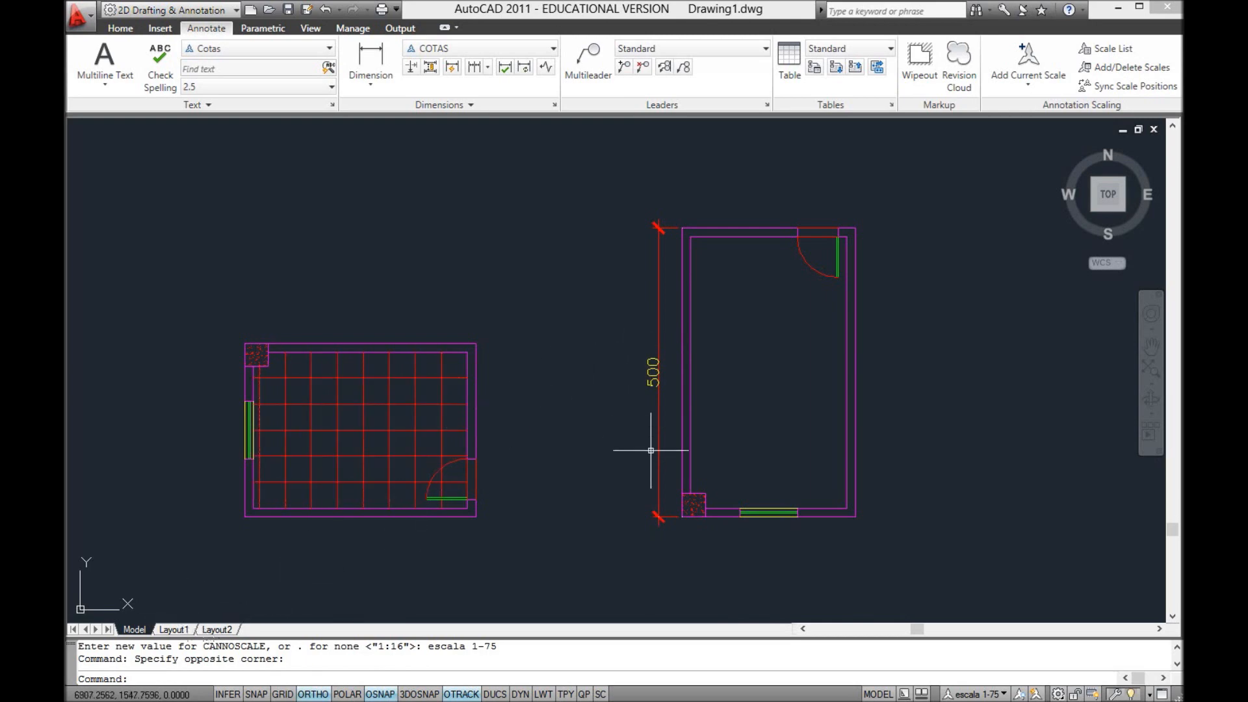
Step: Set the annotation scale to 1:50 and delete the vertical dimension beside the taller room
{"action": "left_click", "coordinate": [972, 694]}
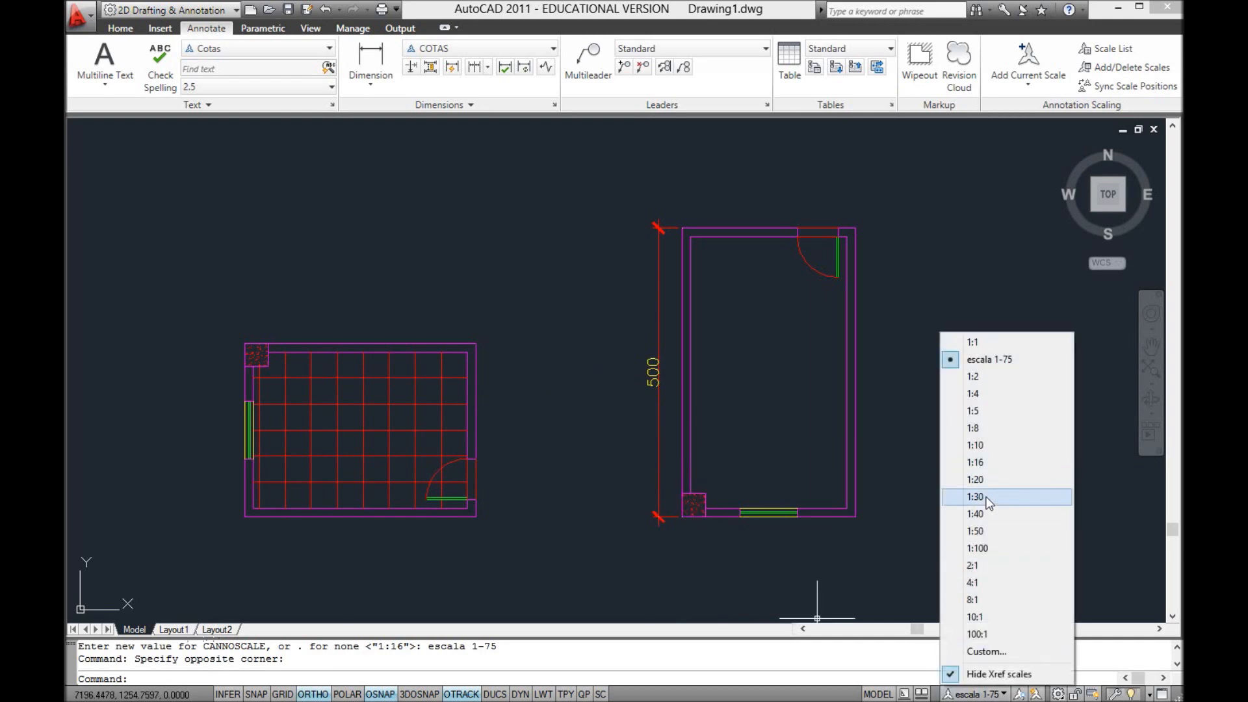
{"action": "left_click", "coordinate": [985, 531]}
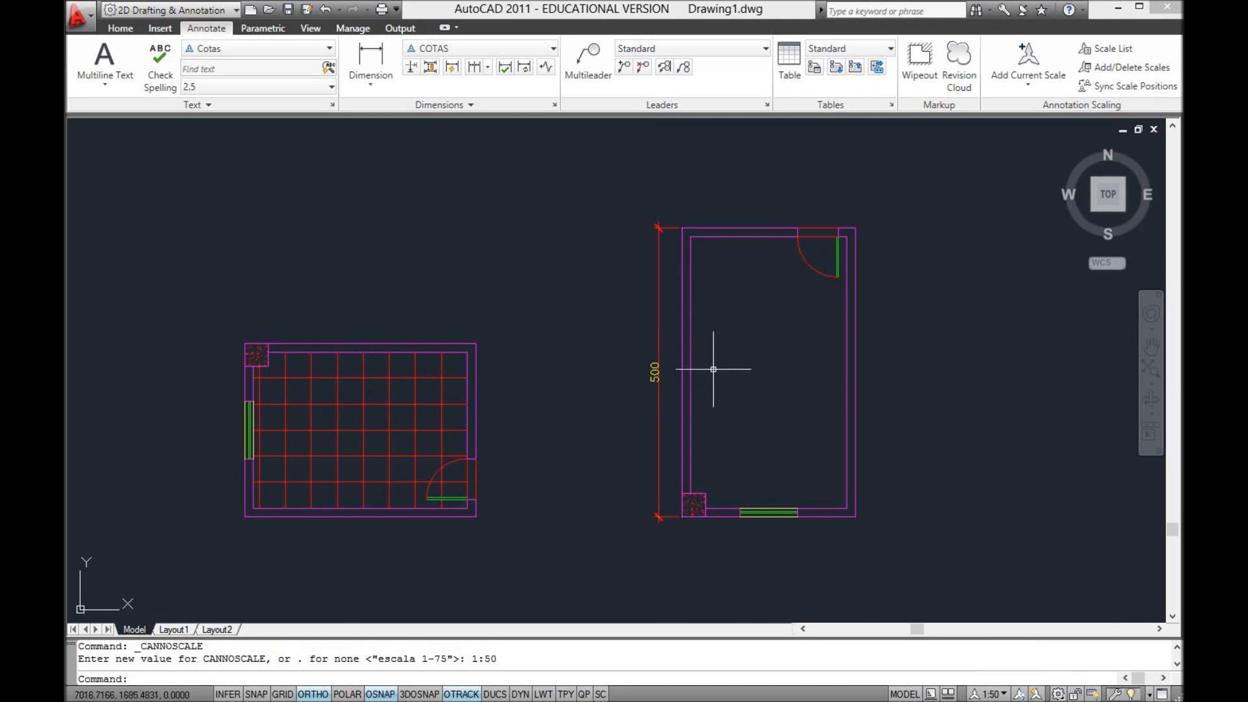
{"action": "left_click", "coordinate": [660, 327]}
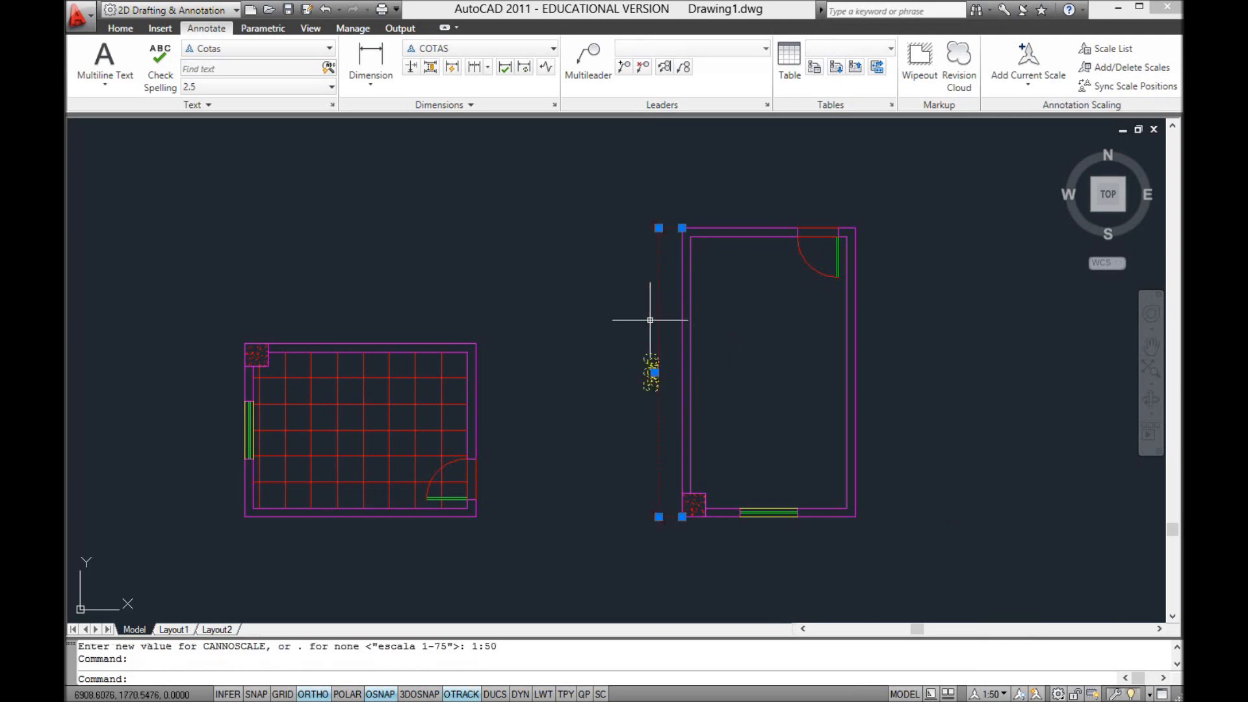
{"action": "key", "text": "Delete"}
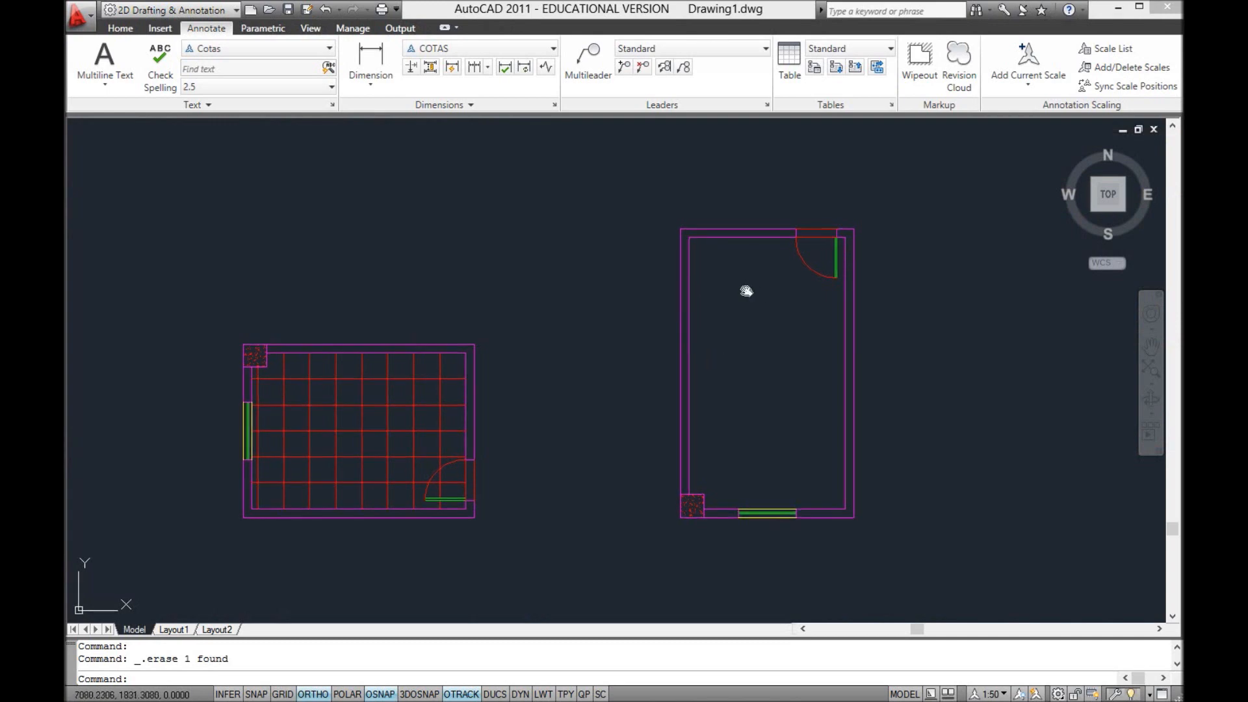
Step: Try a linear dimension from the taller room's upper-left outer corner to the door opening with a placement distance of 30, and delete it
{"action": "mouse_move", "coordinate": [743, 286]}
{"action": "middle_mouse_down"}
{"action": "mouse_move", "coordinate": [626, 394]}
{"action": "mouse_move", "coordinate": [625, 440]}
{"action": "middle_mouse_up"}
{"action": "scroll", "coordinate": [641, 352], "scroll_direction": "up", "scroll_amount": 5}
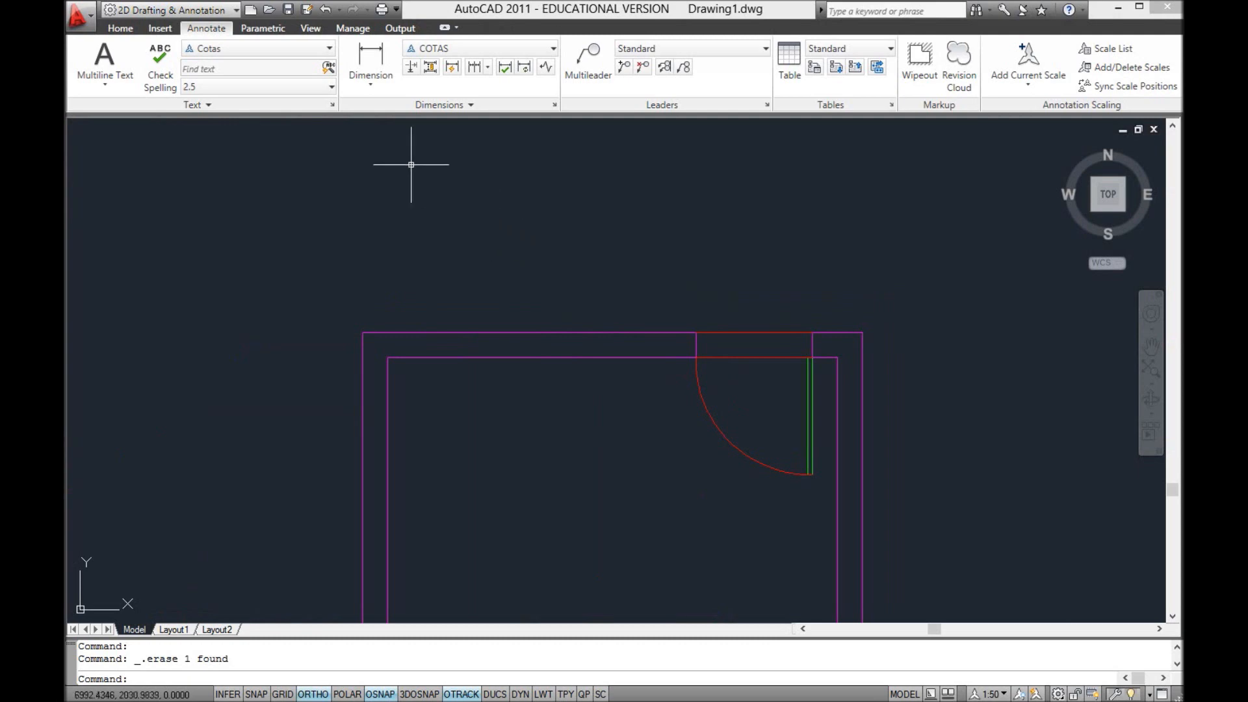
{"action": "left_click", "coordinate": [369, 70]}
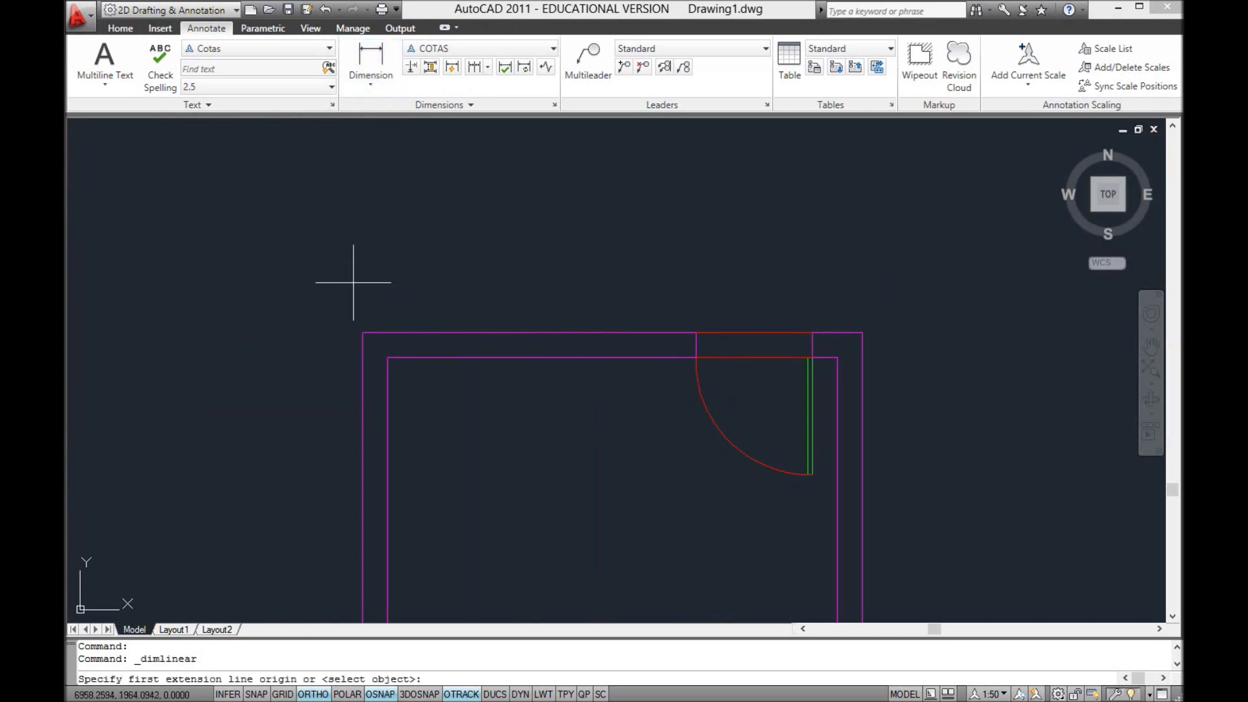
{"action": "left_click", "coordinate": [362, 333]}
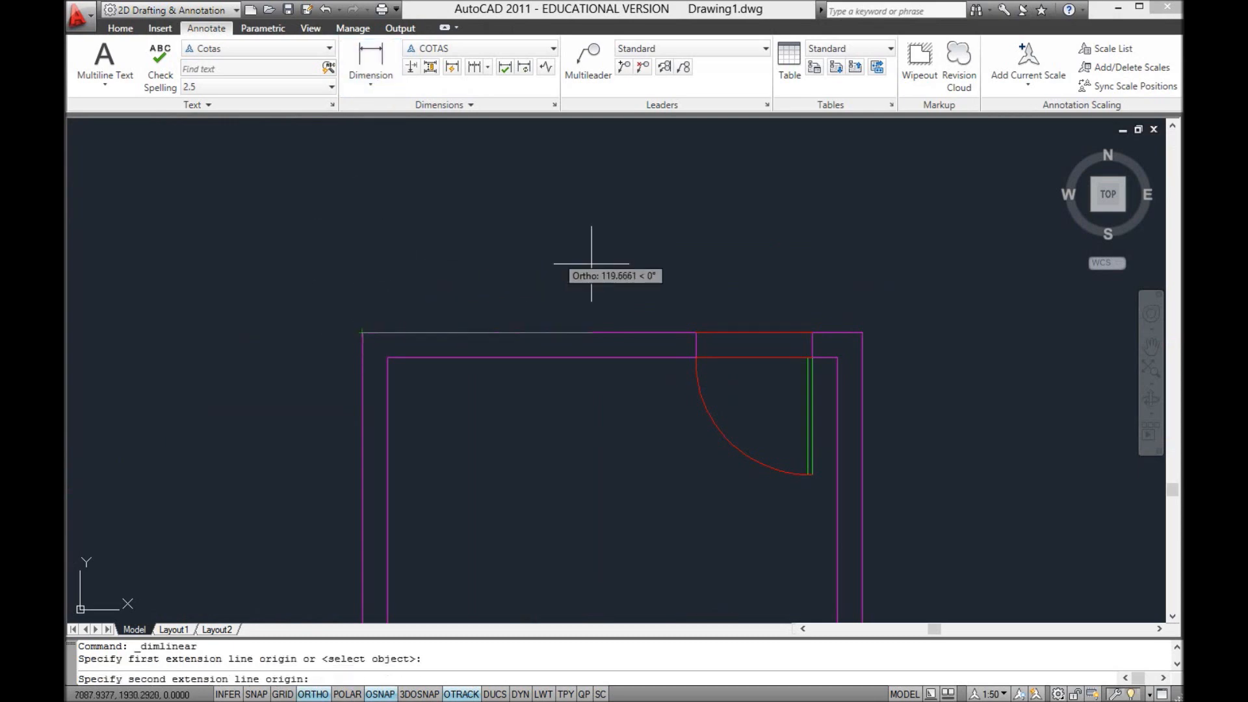
{"action": "left_click", "coordinate": [696, 332]}
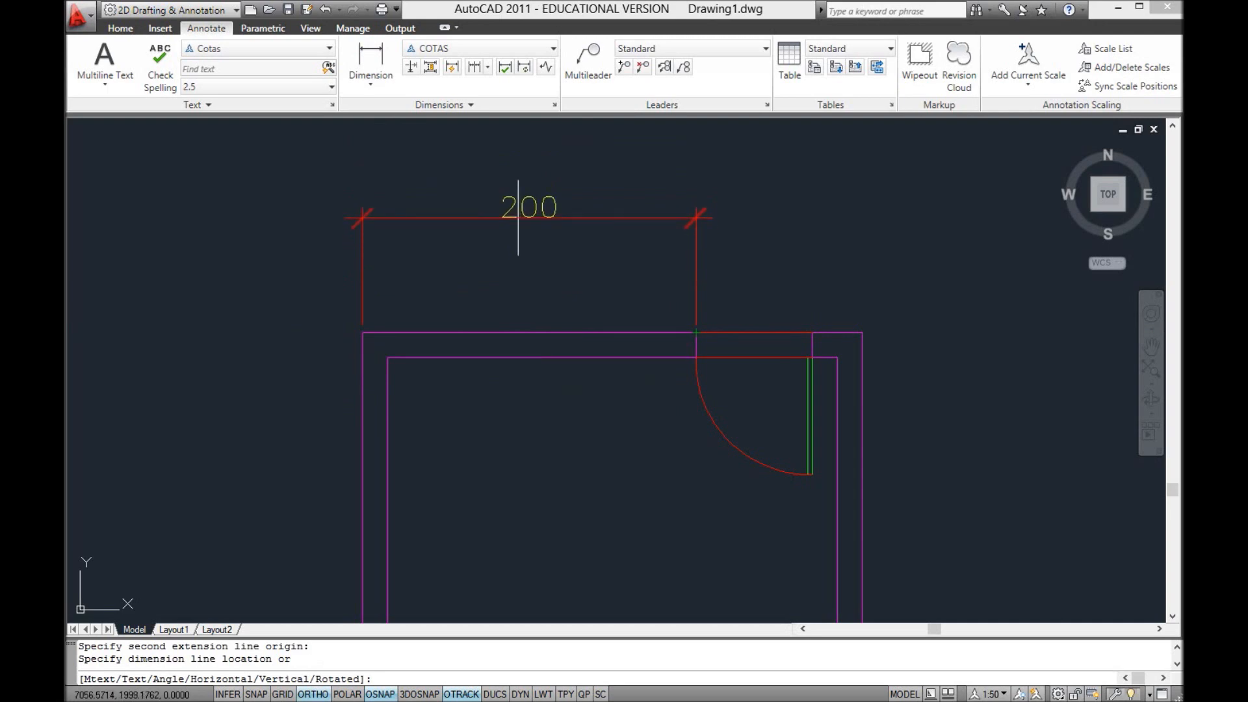
{"action": "type", "text": "0"}
{"action": "key", "text": "Return"}
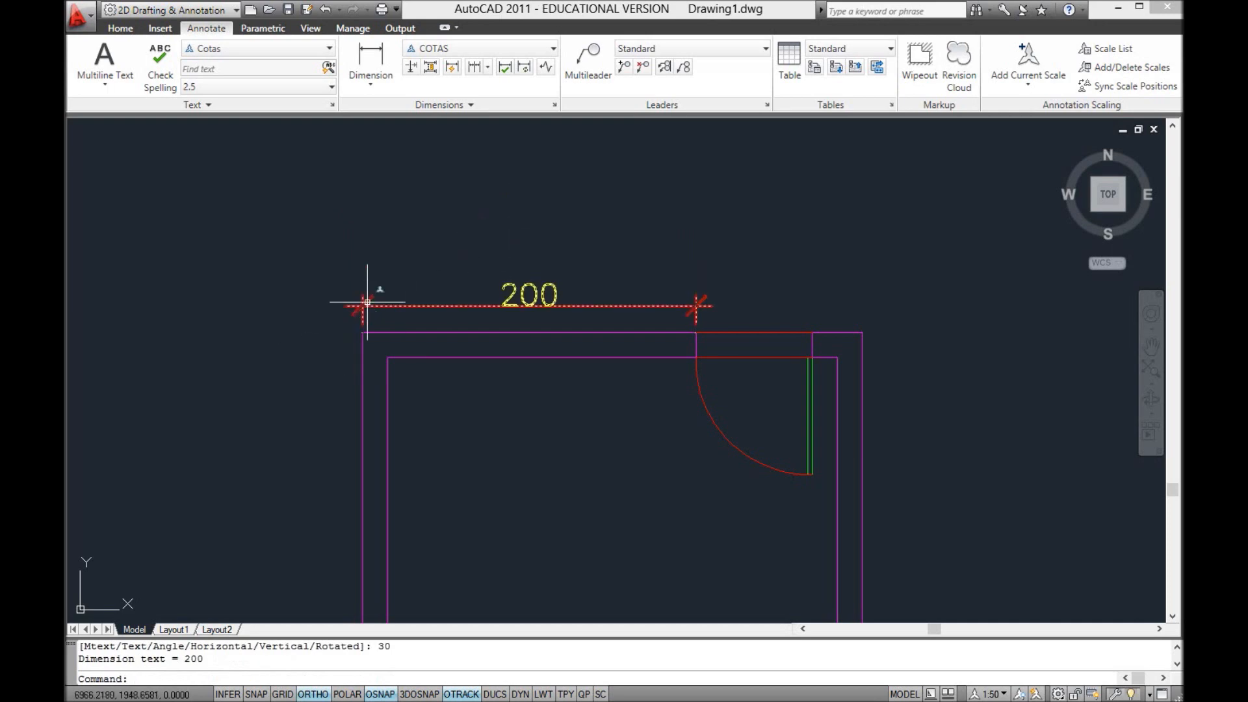
{"action": "left_click", "coordinate": [412, 310]}
{"action": "left_click", "coordinate": [383, 279]}
{"action": "key", "text": "Delete"}
Step: Try the same upper wall dimension with its dimension line placed 50 units above the wall, and delete it
{"action": "left_click", "coordinate": [370, 55]}
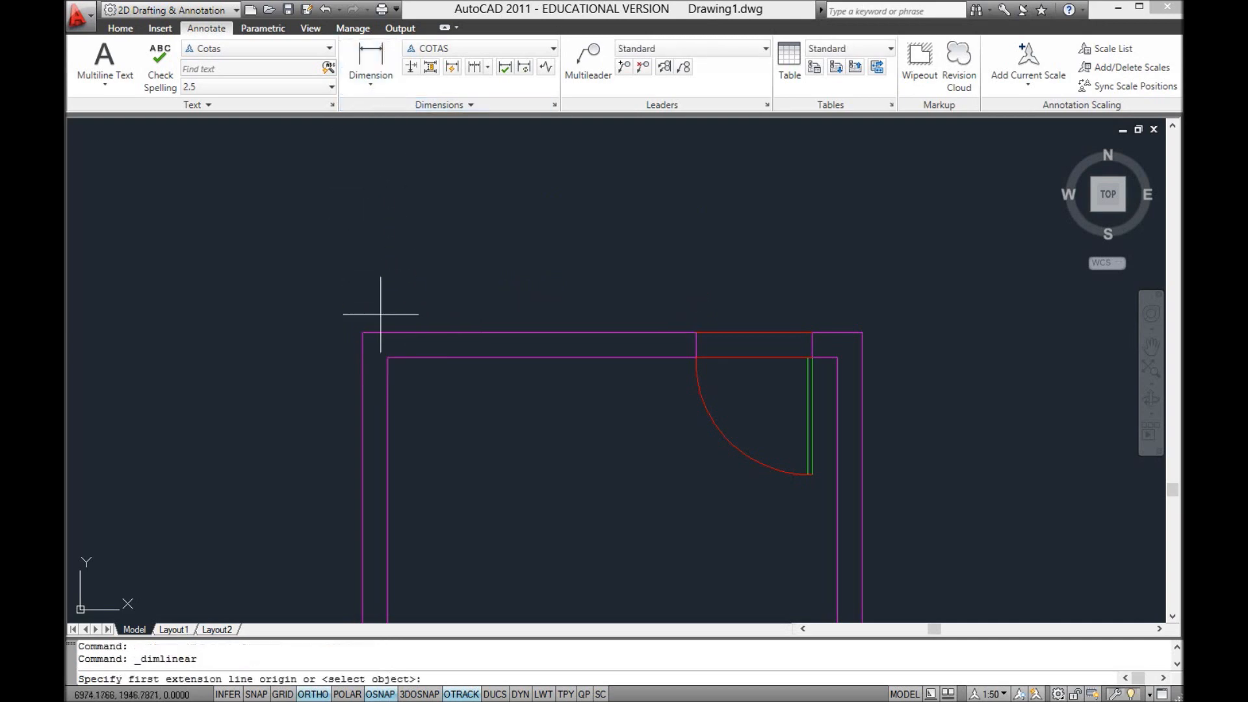
{"action": "left_click", "coordinate": [362, 333]}
{"action": "left_click", "coordinate": [696, 333]}
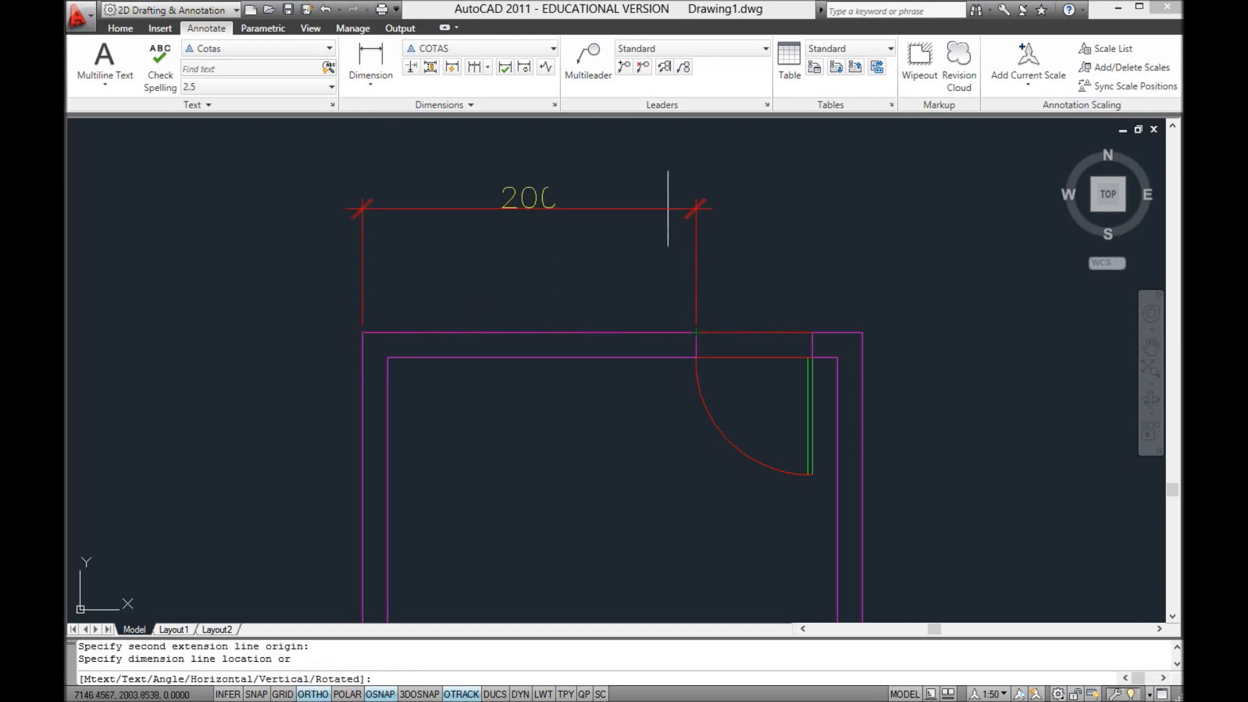
{"action": "type", "text": "50"}
{"action": "key", "text": "Return"}
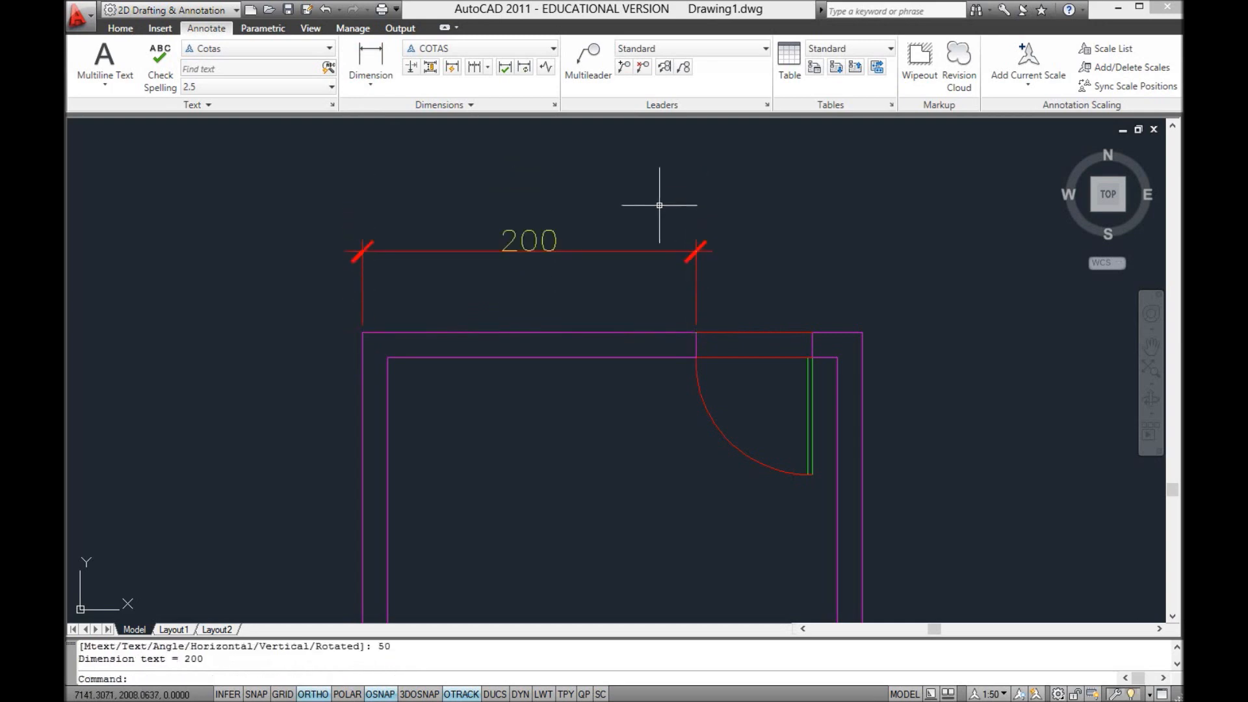
{"action": "left_click", "coordinate": [634, 251]}
{"action": "key", "text": "Delete"}
Step: Add a linear dimension from the taller room's upper-left outer corner to the door opening, placed 30 units above the wall
{"action": "left_click", "coordinate": [370, 58]}
{"action": "left_click", "coordinate": [362, 332]}
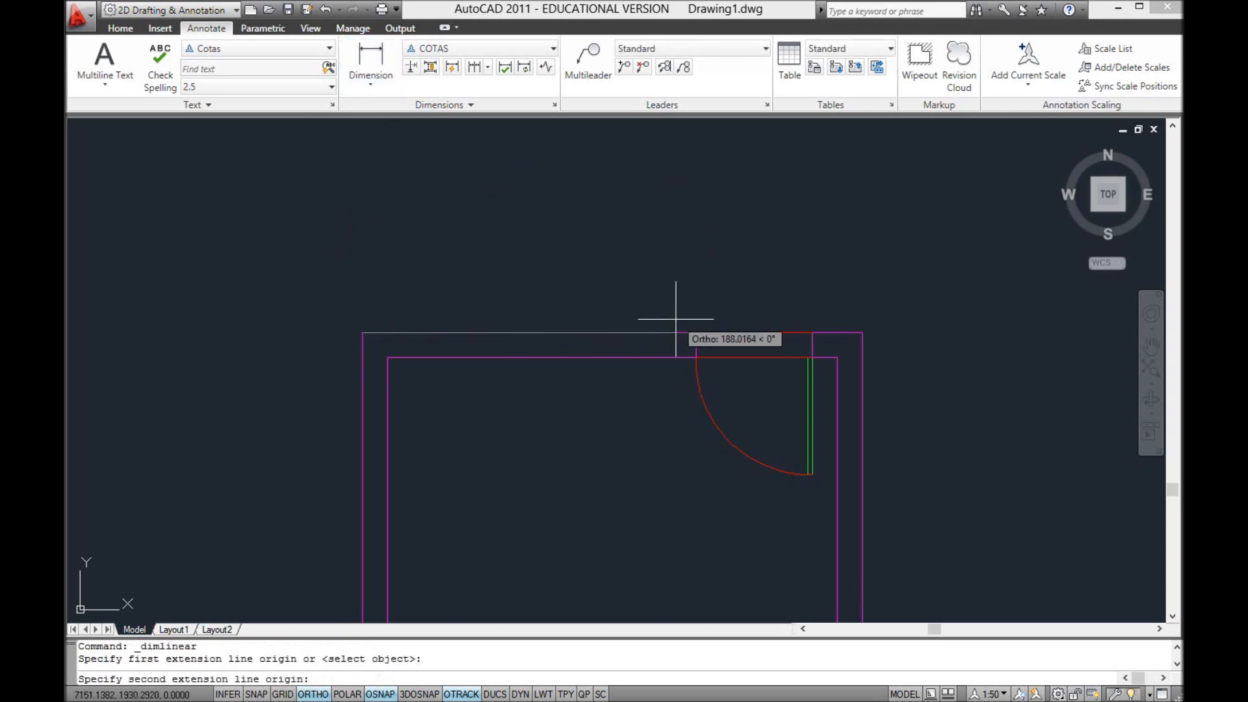
{"action": "left_click", "coordinate": [706, 337]}
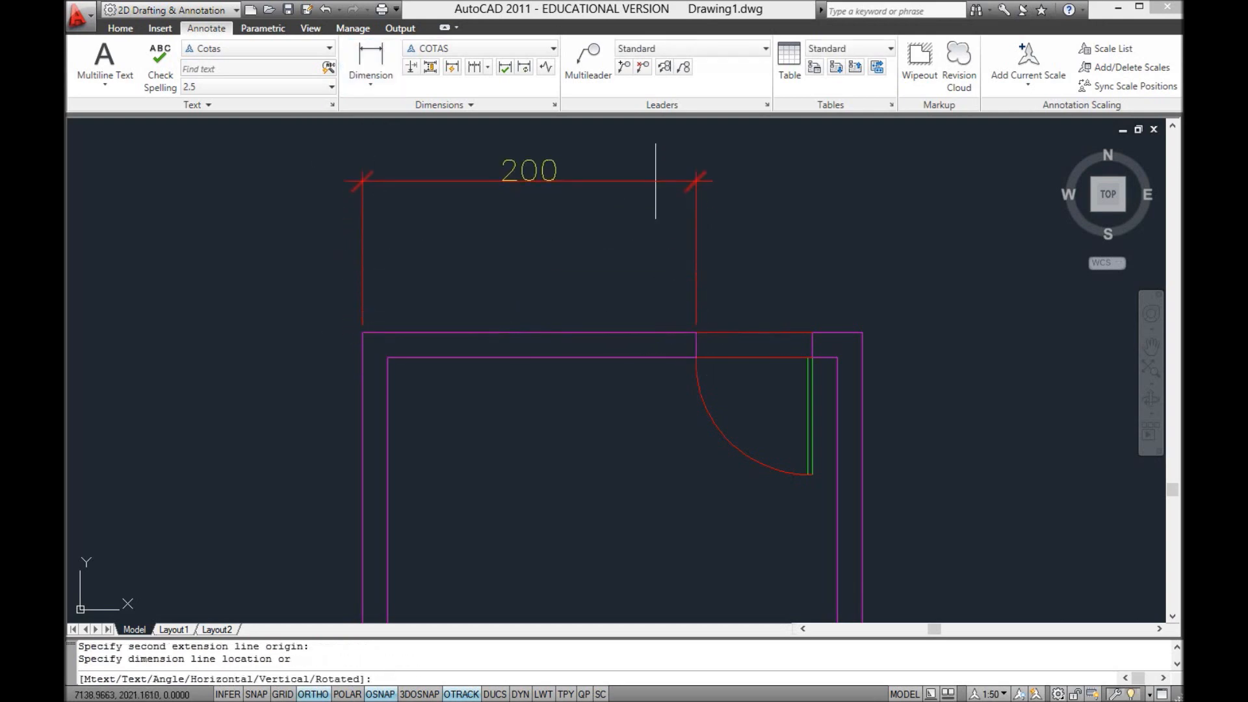
{"action": "type", "text": "30"}
{"action": "key", "text": "Return"}
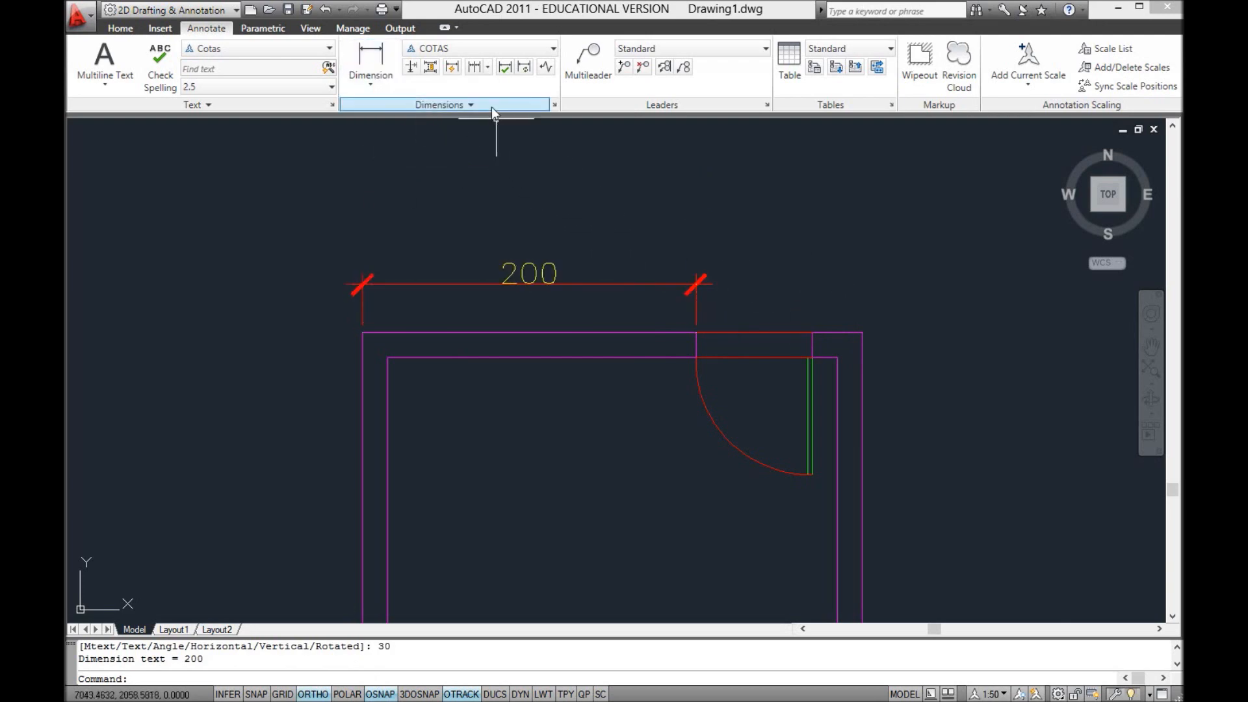
Step: Continue the dimension chain across the door opening and on to the taller room's upper-right outer corner
{"action": "left_click", "coordinate": [474, 67]}
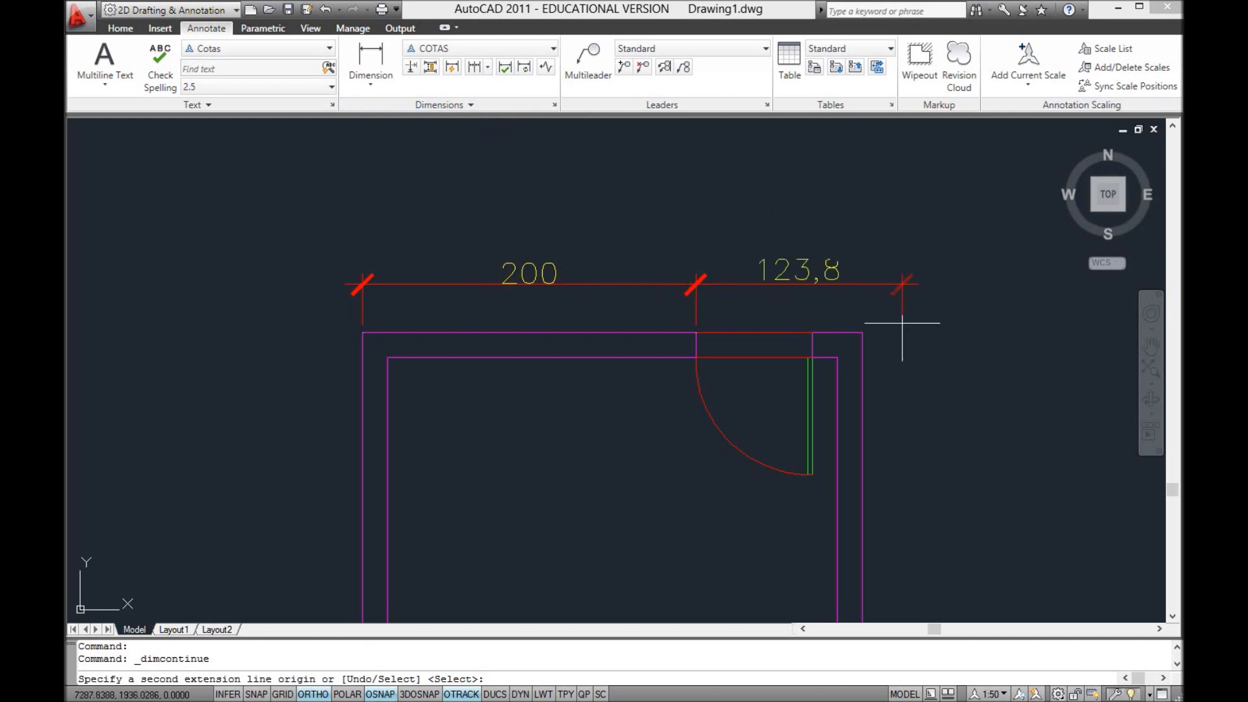
{"action": "left_click", "coordinate": [811, 331]}
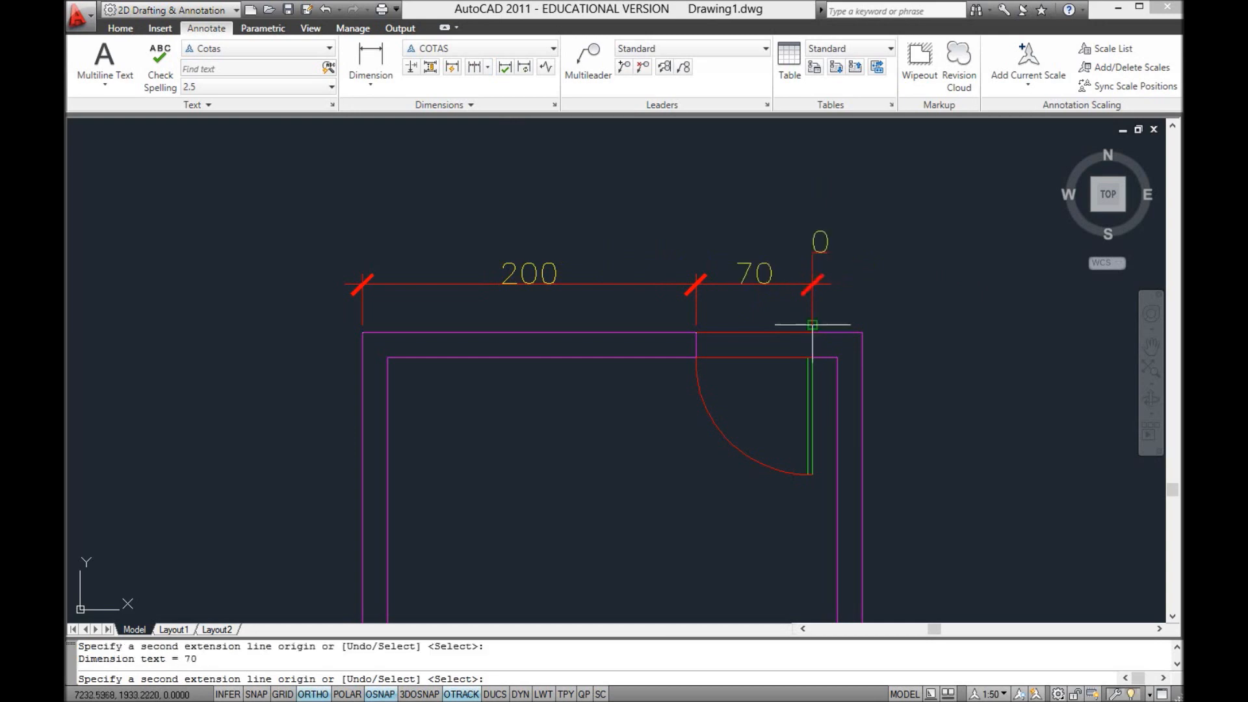
{"action": "left_click", "coordinate": [862, 332]}
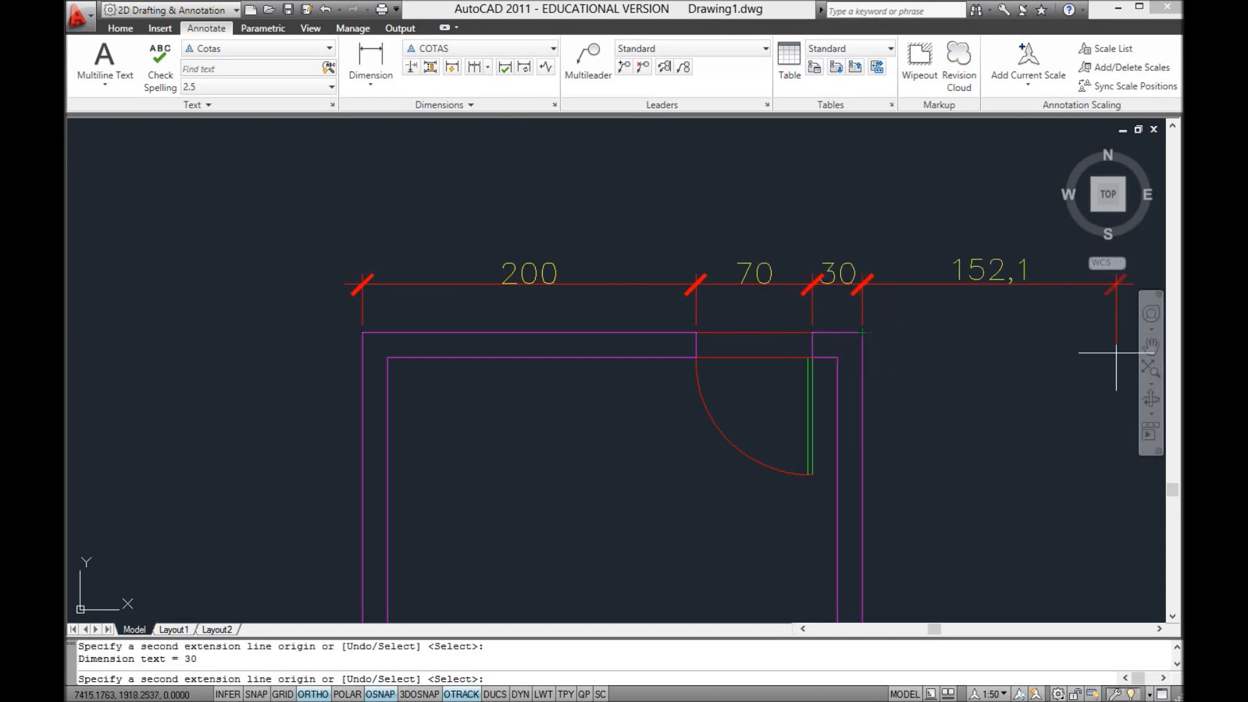
{"action": "key", "text": "Escape"}
{"action": "scroll", "coordinate": [650, 526], "scroll_direction": "down", "scroll_amount": 4}
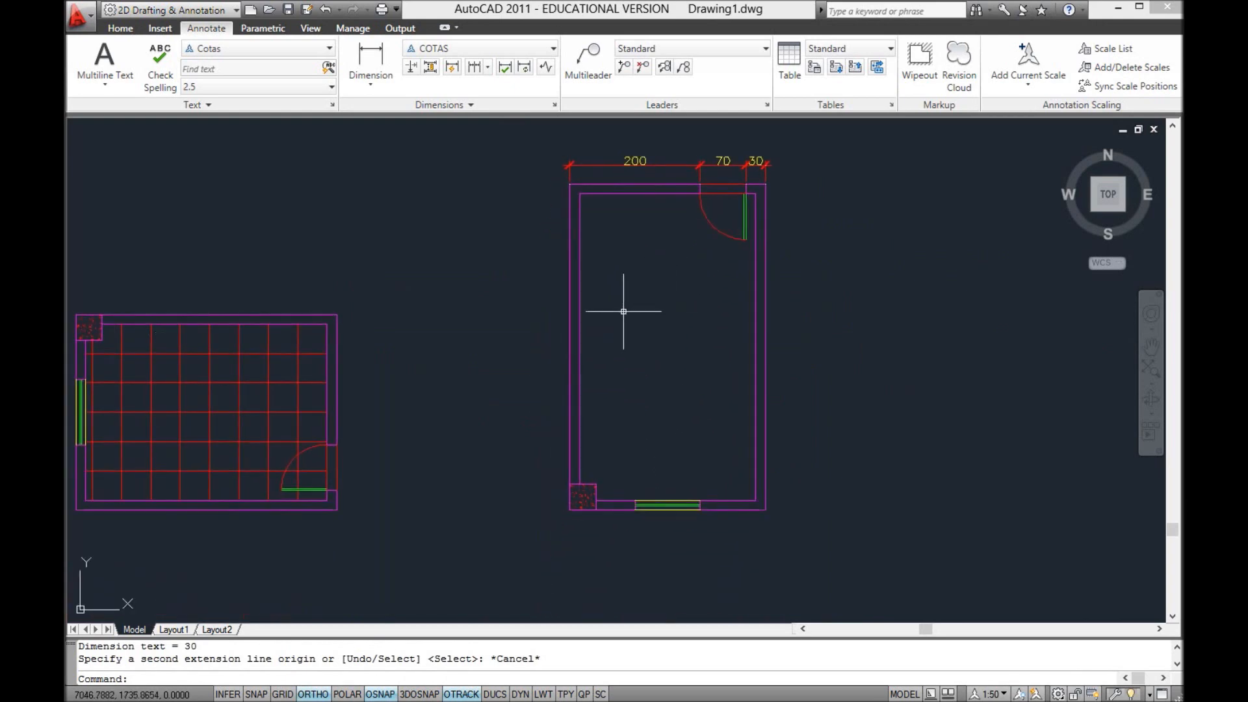
Step: Add a linear dimension across the corner column on the taller room's lower wall, placed 30 units below the wall
{"action": "scroll", "coordinate": [662, 546], "scroll_direction": "up", "scroll_amount": 3}
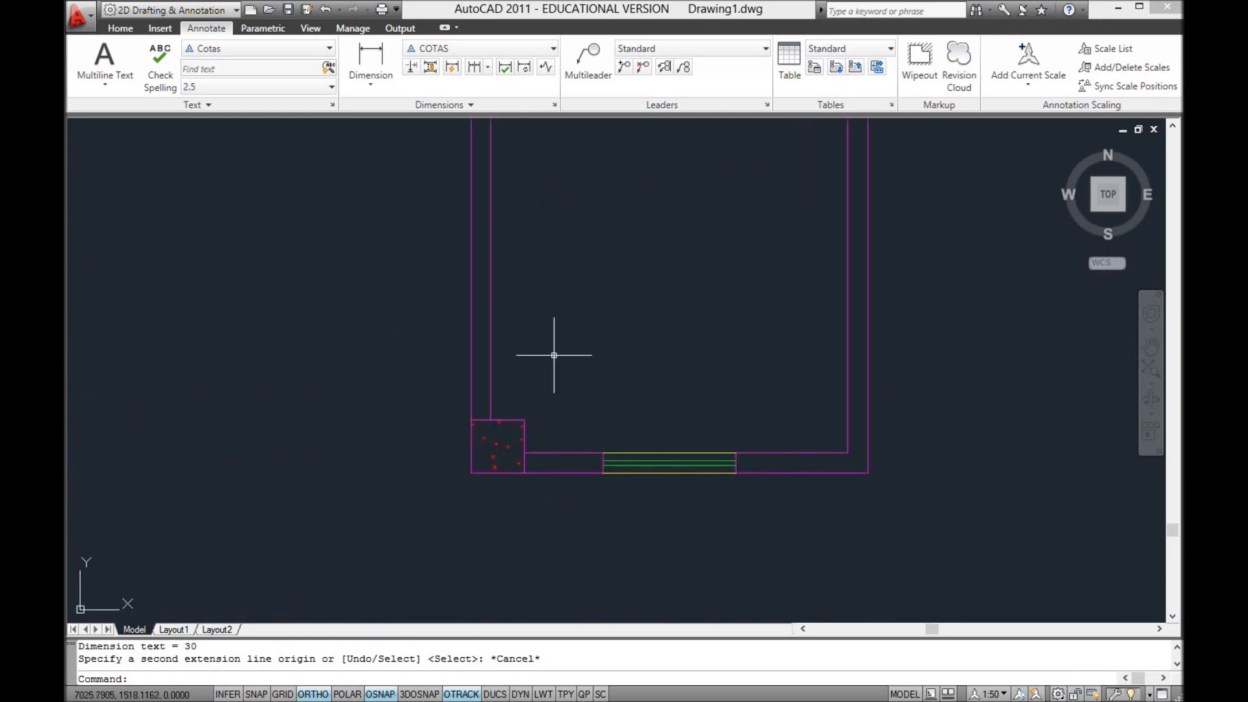
{"action": "left_click", "coordinate": [371, 58]}
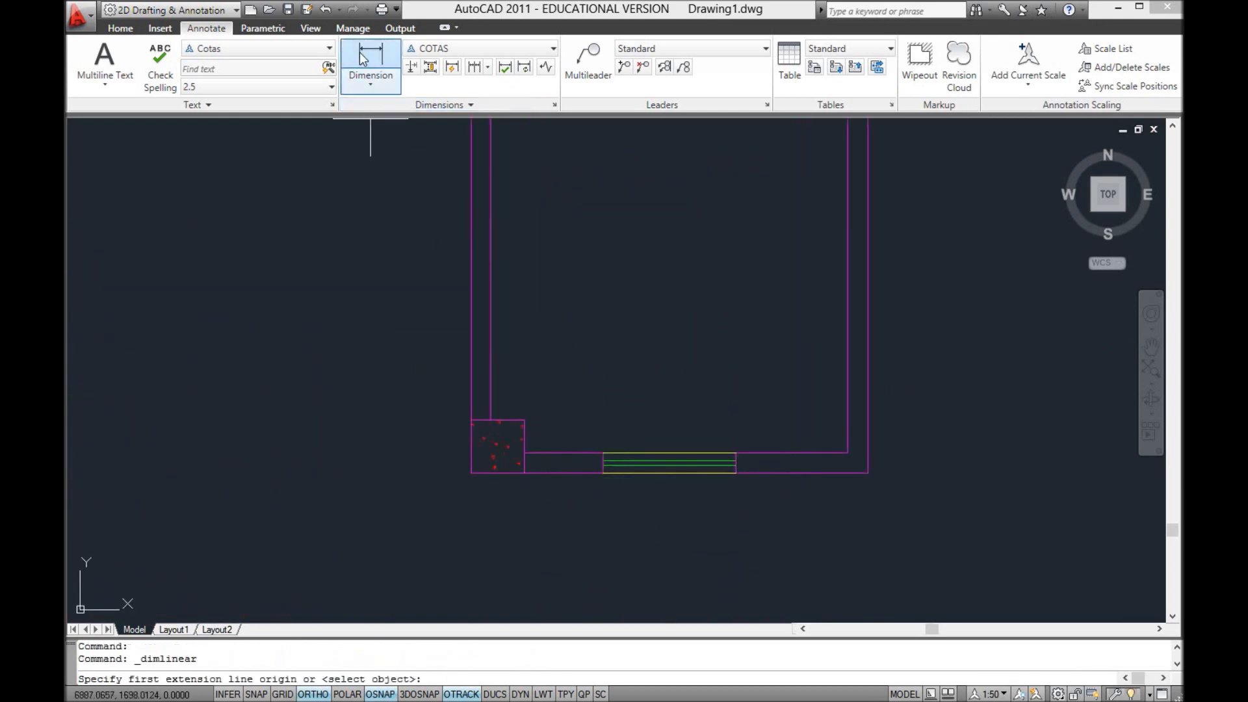
{"action": "left_click", "coordinate": [471, 473]}
{"action": "left_click", "coordinate": [525, 472]}
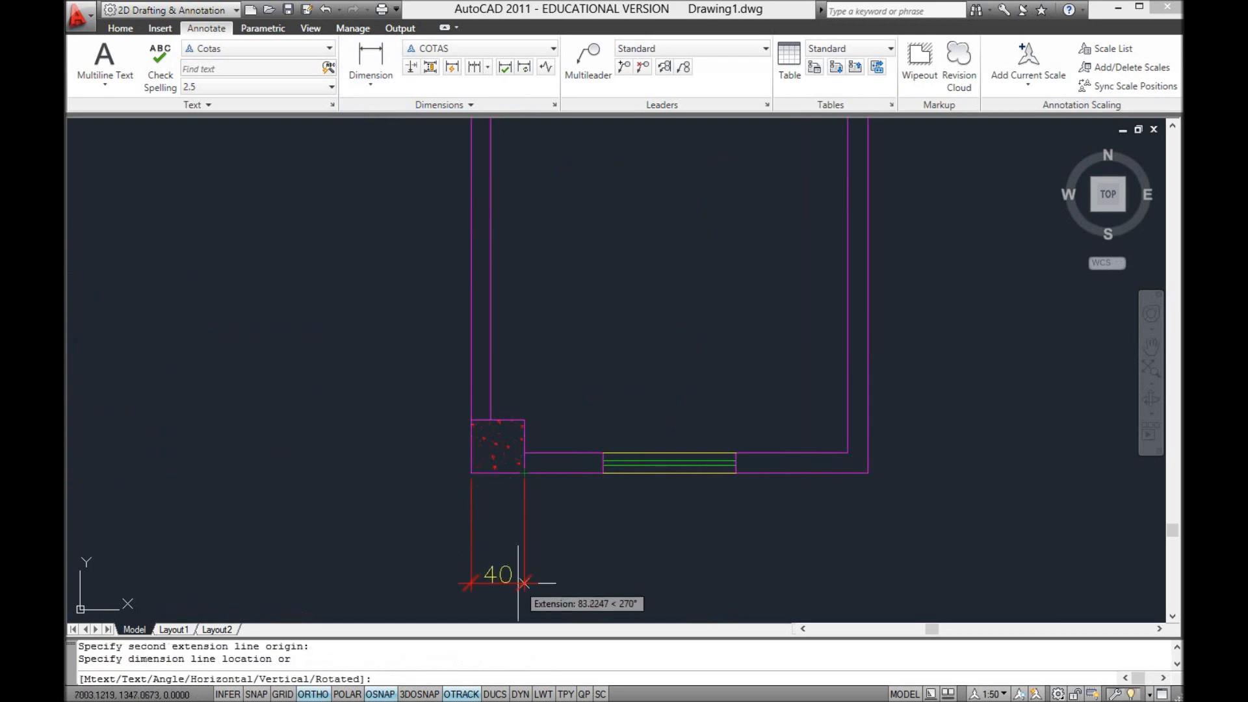
{"action": "key", "text": "Return"}
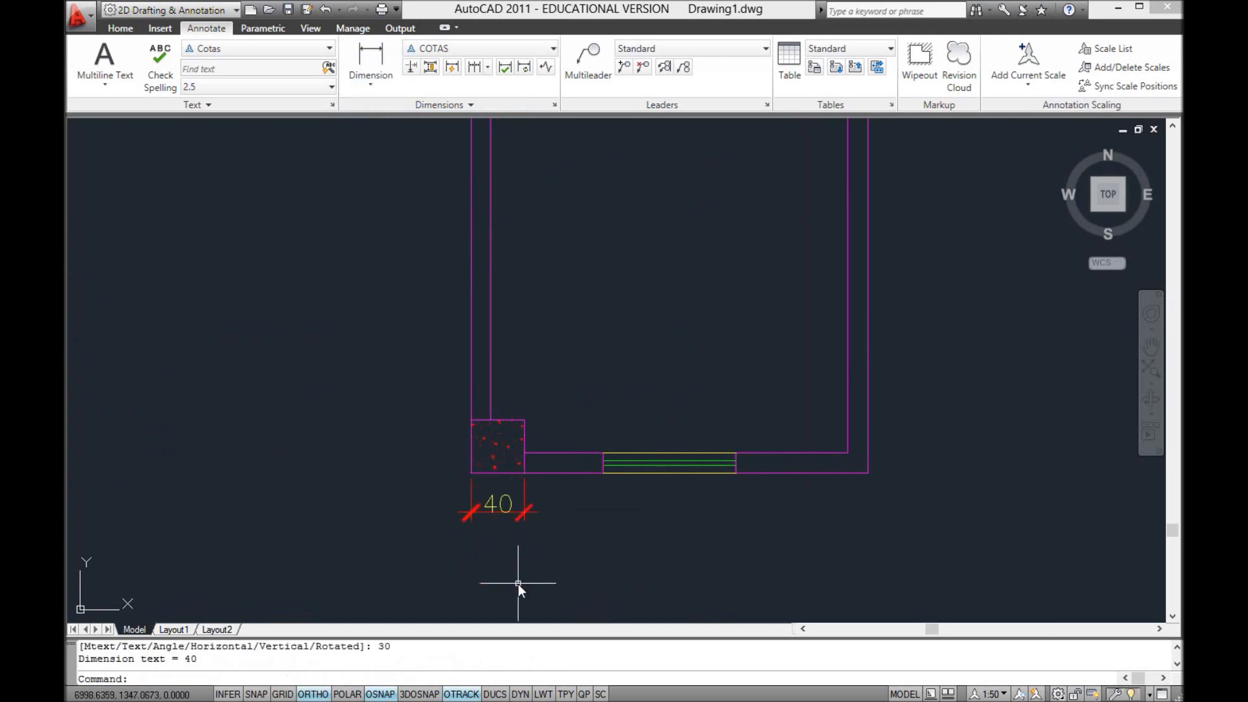
Step: Continue the lower dimension chain to both window edges and on to the taller room's lower-right outer corner
{"action": "left_click", "coordinate": [452, 67]}
{"action": "left_click", "coordinate": [602, 473]}
{"action": "left_click", "coordinate": [736, 473]}
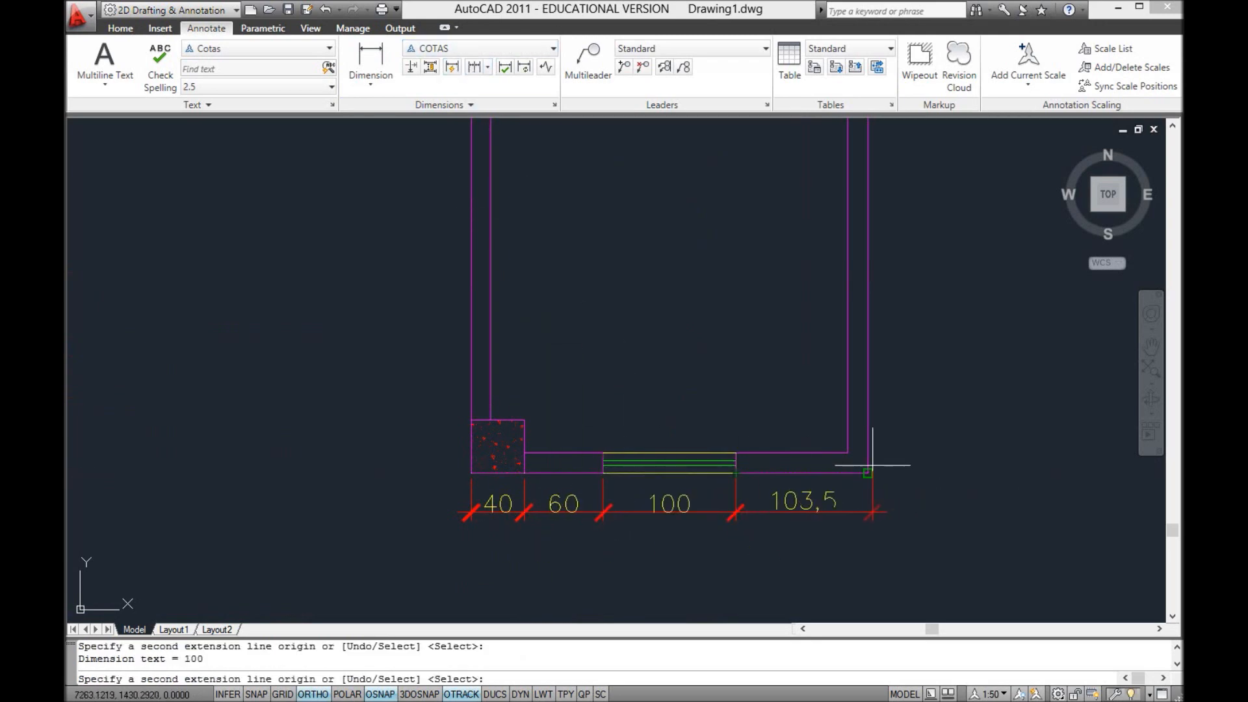
{"action": "left_click", "coordinate": [867, 472]}
{"action": "key", "text": "Escape"}
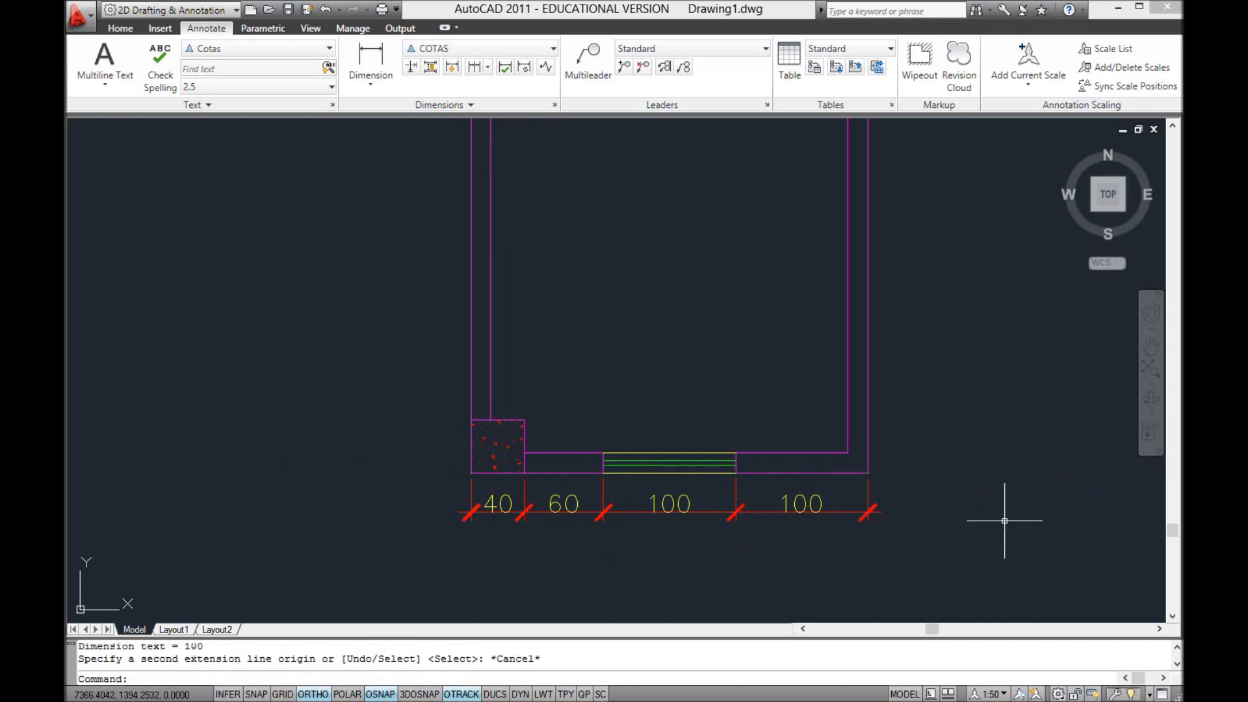
Step: Add an overall linear dimension between the taller room's lower outer corners, placed below the continued dimension chain
{"action": "left_click", "coordinate": [381, 58]}
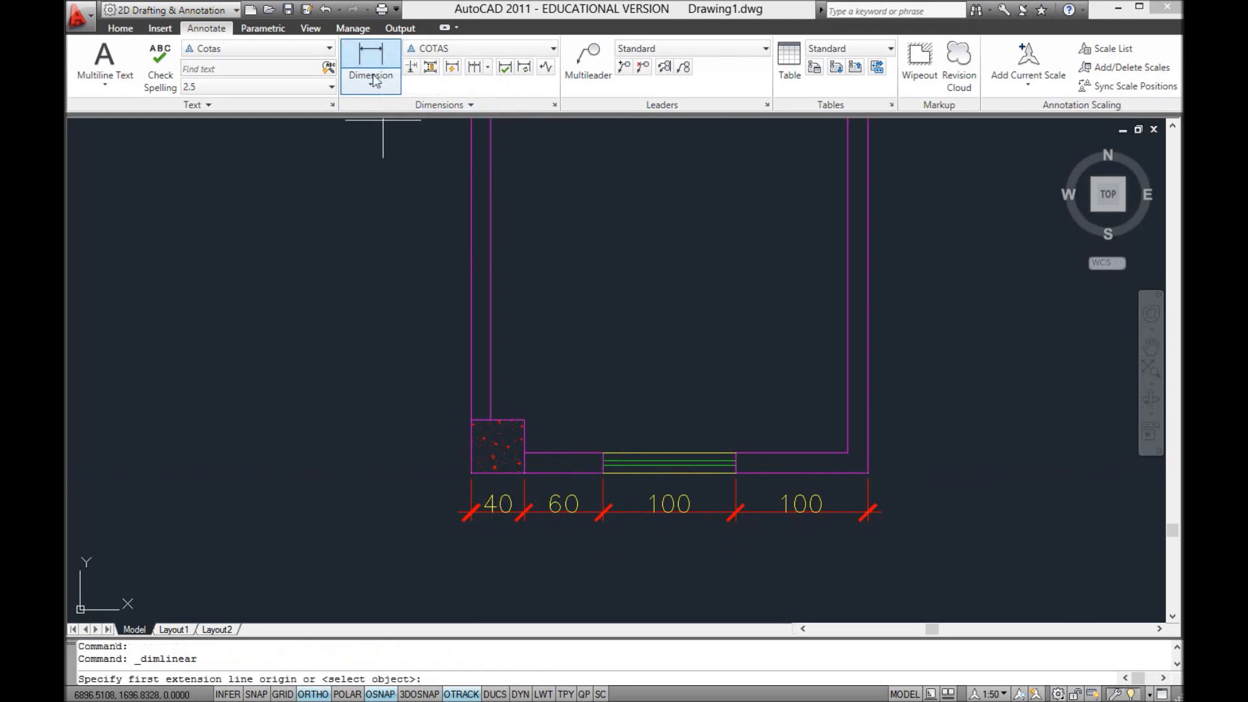
{"action": "left_click", "coordinate": [471, 472]}
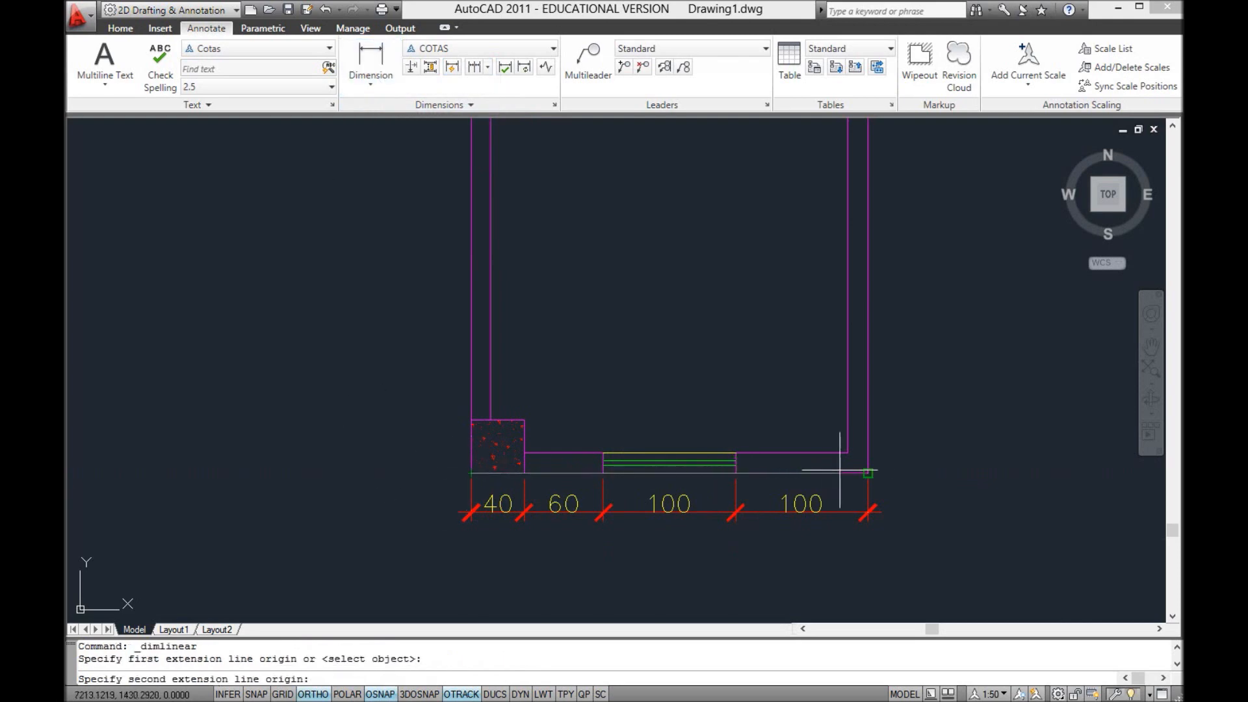
{"action": "left_click", "coordinate": [867, 472]}
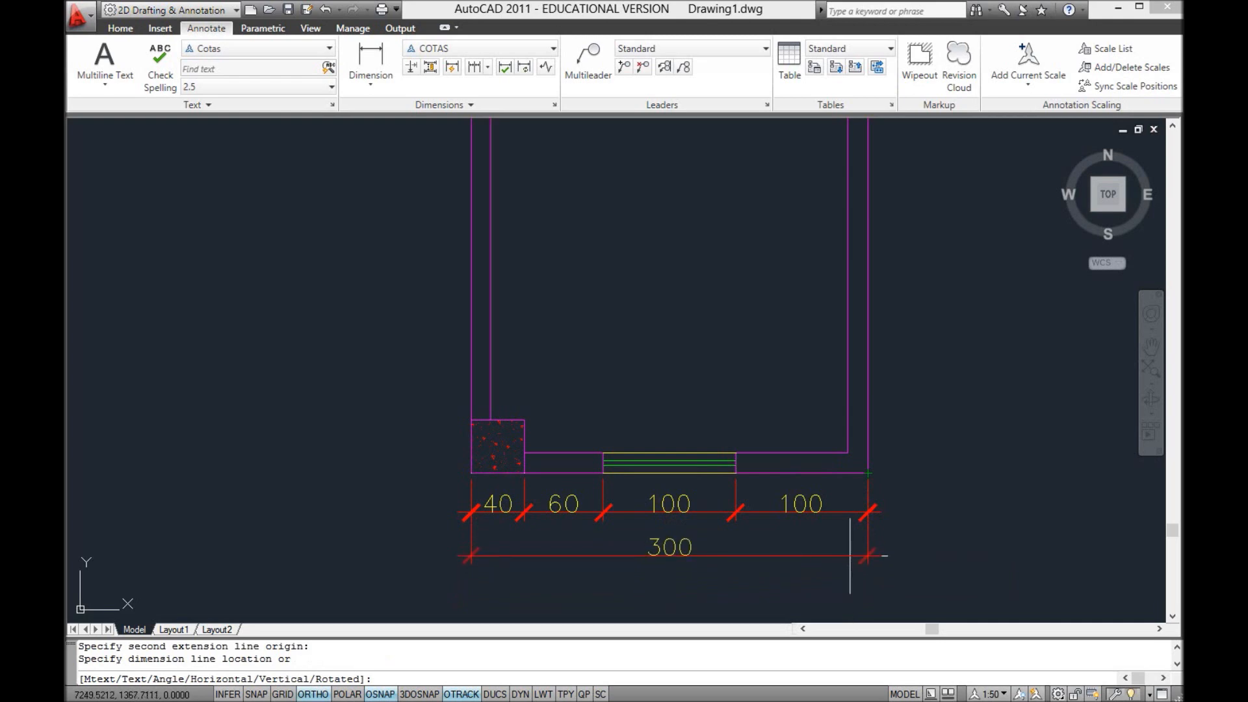
{"action": "left_click", "coordinate": [849, 555]}
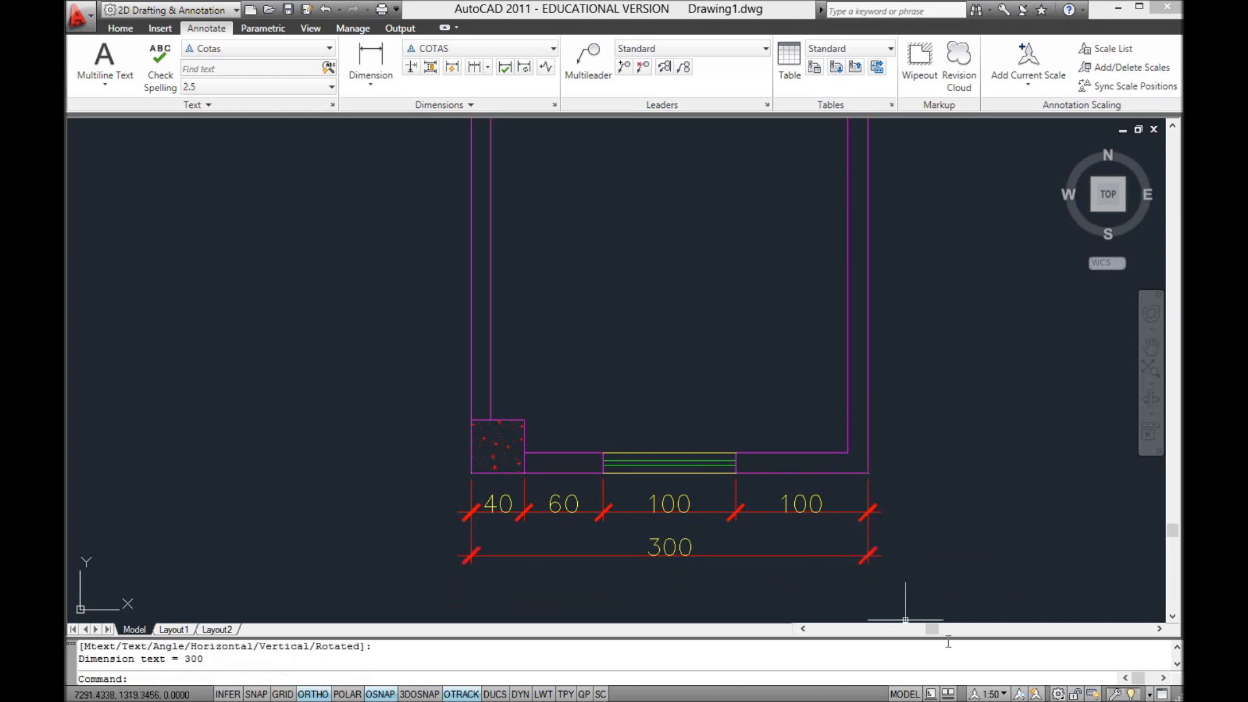
Step: Add a vertical linear dimension from the taller room's upper-left outer corner to the column's top edge, placed 30 units outside the wall
{"action": "scroll", "coordinate": [594, 286], "scroll_direction": "down", "scroll_amount": 3}
{"action": "mouse_move", "coordinate": [593, 287]}
{"action": "middle_mouse_down"}
{"action": "mouse_move", "coordinate": [646, 357]}
{"action": "mouse_move", "coordinate": [654, 409]}
{"action": "mouse_move", "coordinate": [666, 407]}
{"action": "middle_mouse_up"}
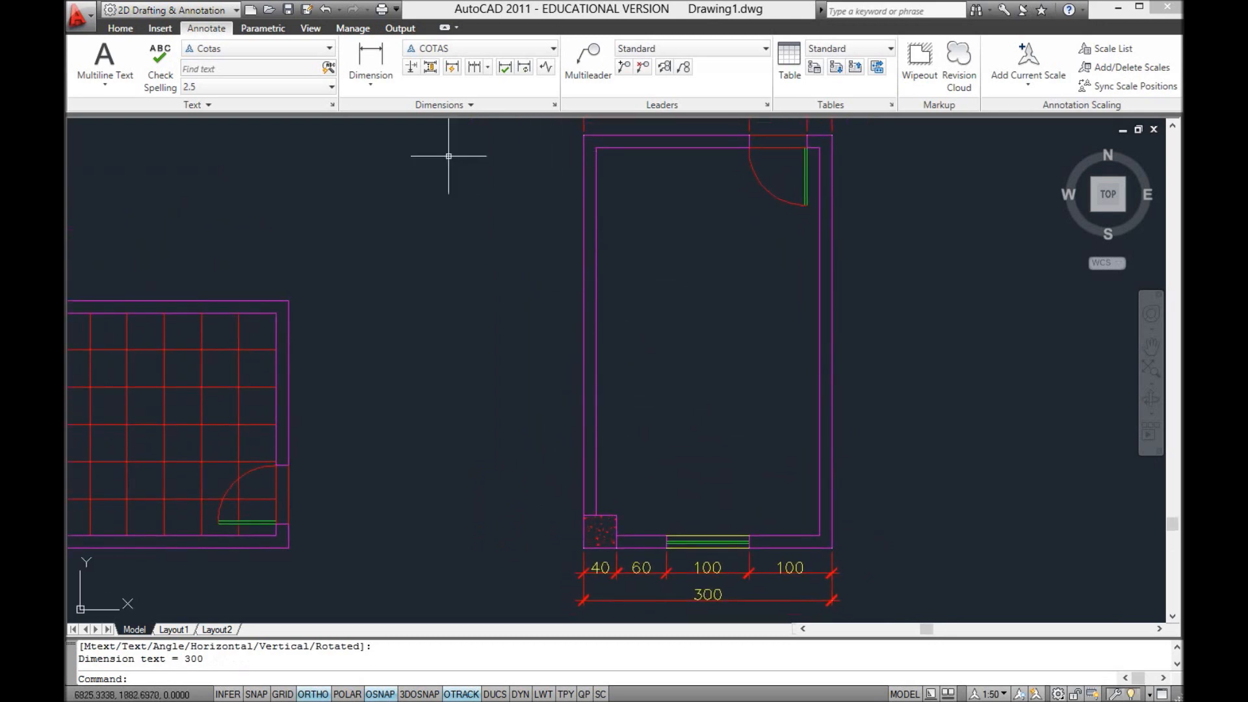
{"action": "left_click", "coordinate": [368, 57]}
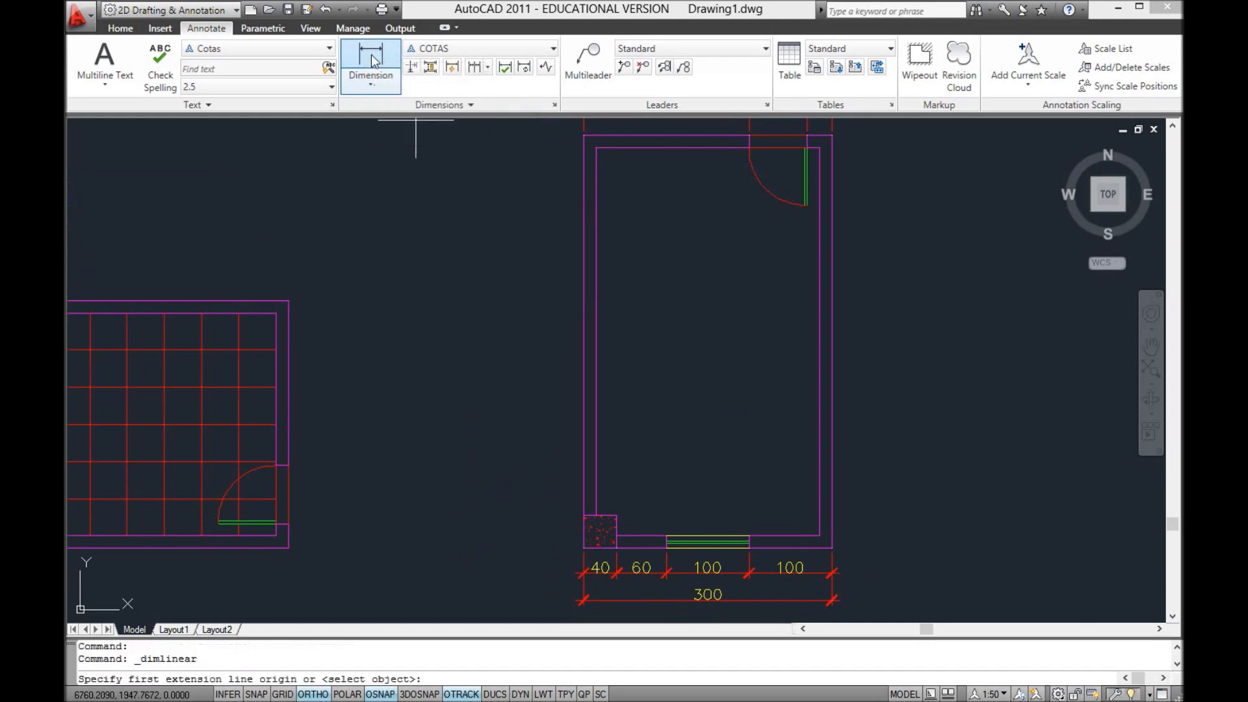
{"action": "left_click", "coordinate": [583, 135]}
{"action": "left_click", "coordinate": [583, 515]}
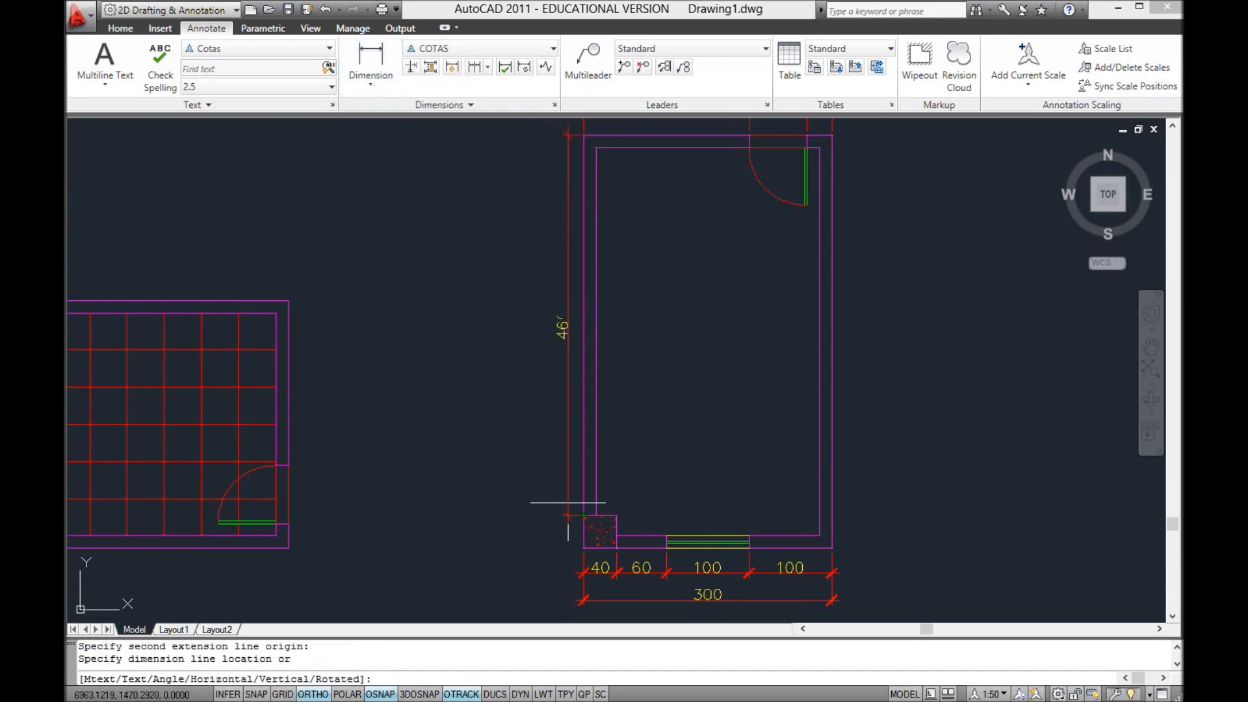
{"action": "type", "text": "30"}
{"action": "key", "text": "Return"}
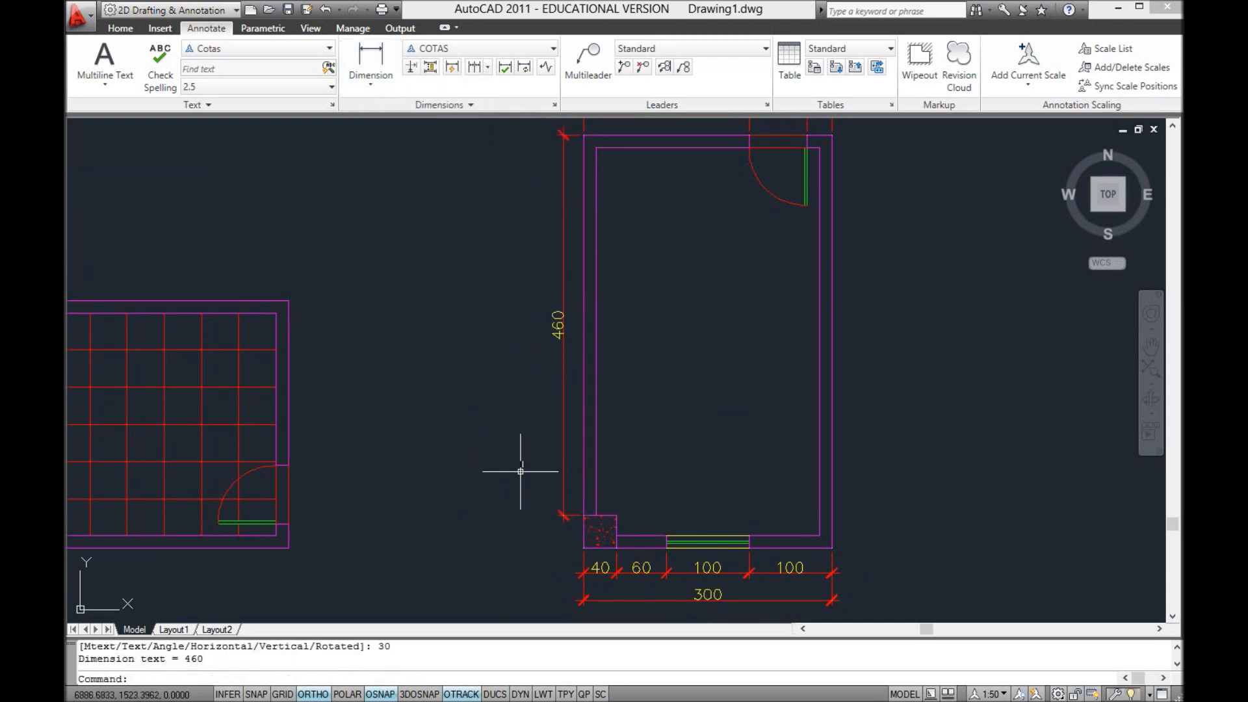
Step: Continue the vertical dimension chain from the column's top edge to the taller room's lower-left outer corner
{"action": "left_click", "coordinate": [475, 68]}
{"action": "left_click", "coordinate": [583, 548]}
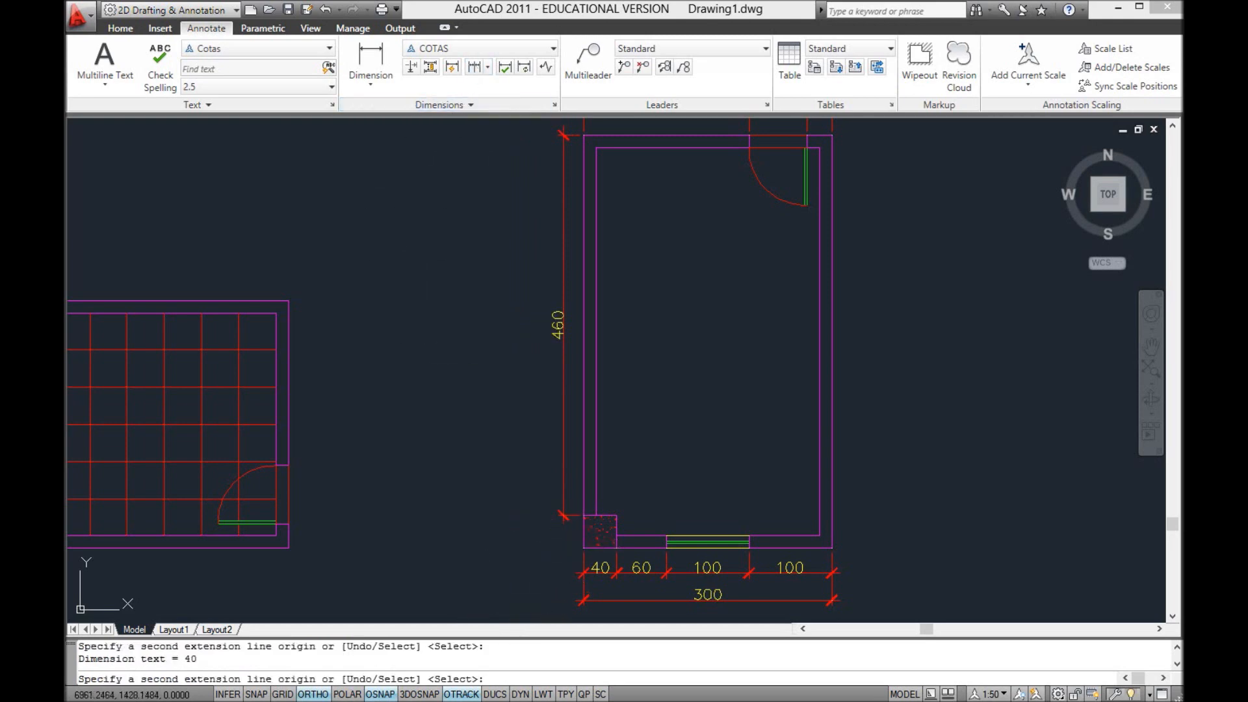
{"action": "key", "text": "Escape"}
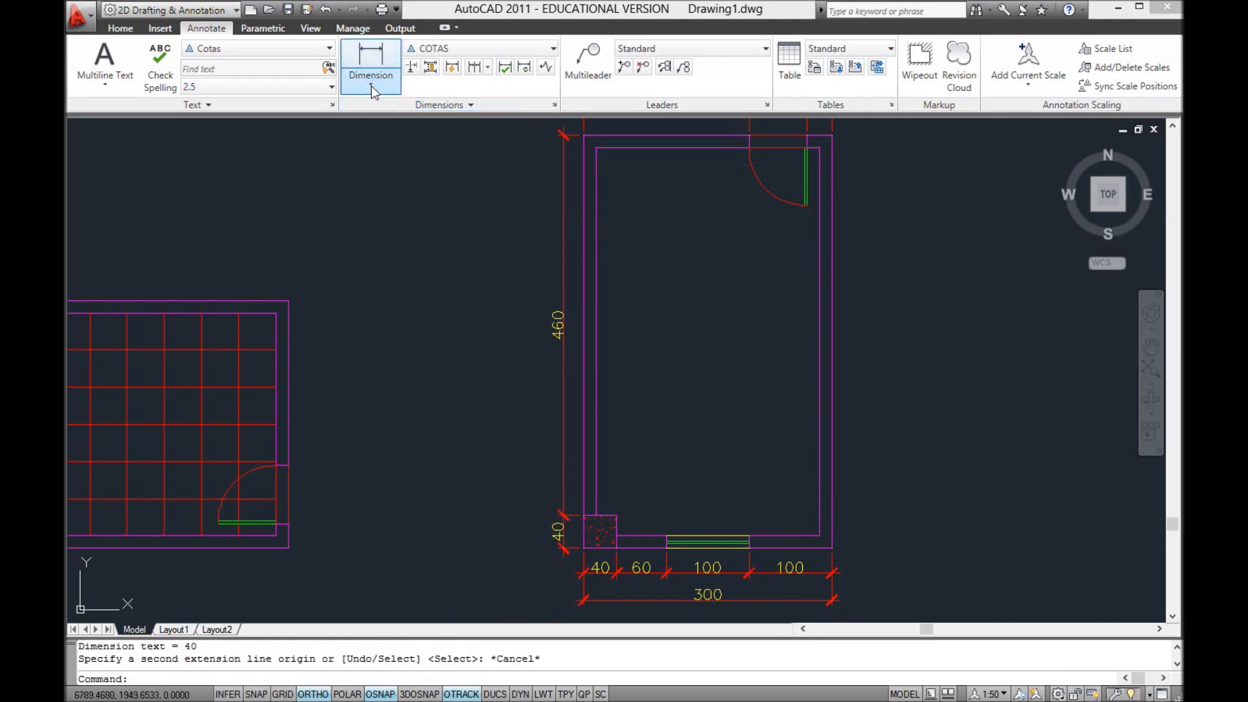
{"action": "left_click", "coordinate": [438, 301]}
{"action": "key", "text": "Escape"}
{"action": "key", "text": "Escape"}
{"action": "key", "text": "Escape"}
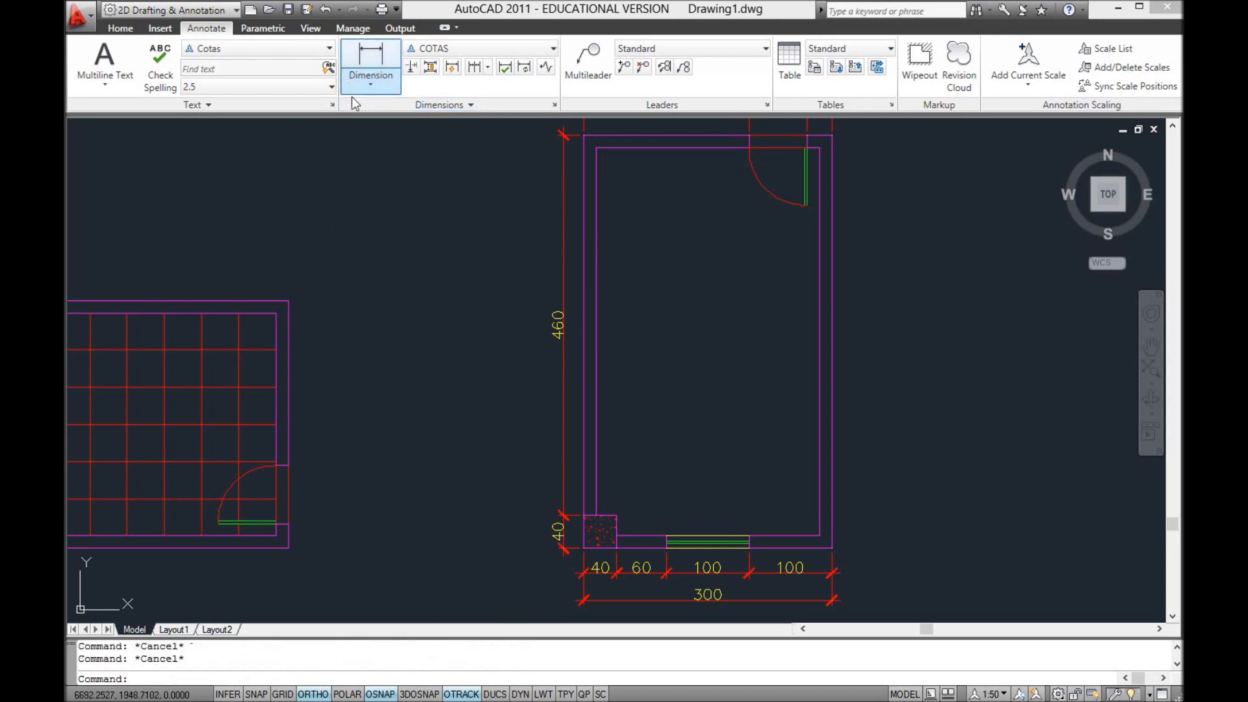
Step: Add an angular dimension between the inner lines of the taller room's lower and right walls, with its arc inside the corner
{"action": "left_click", "coordinate": [375, 88]}
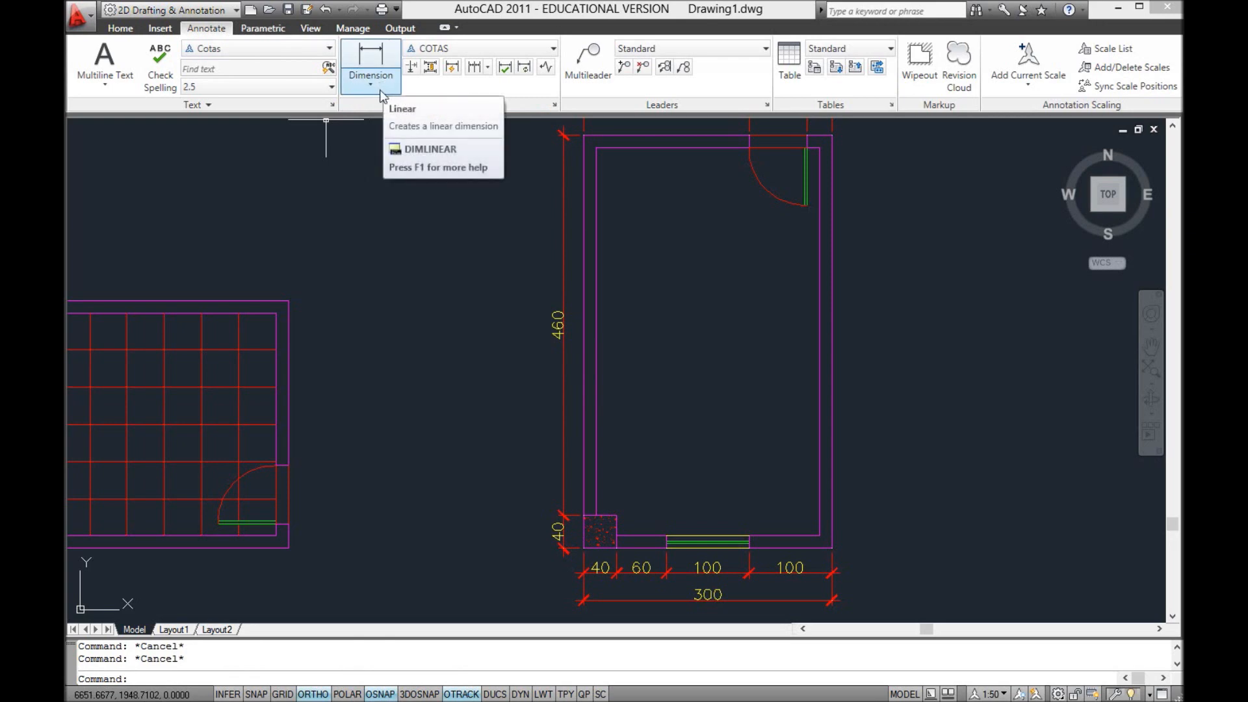
{"action": "left_click", "coordinate": [362, 83]}
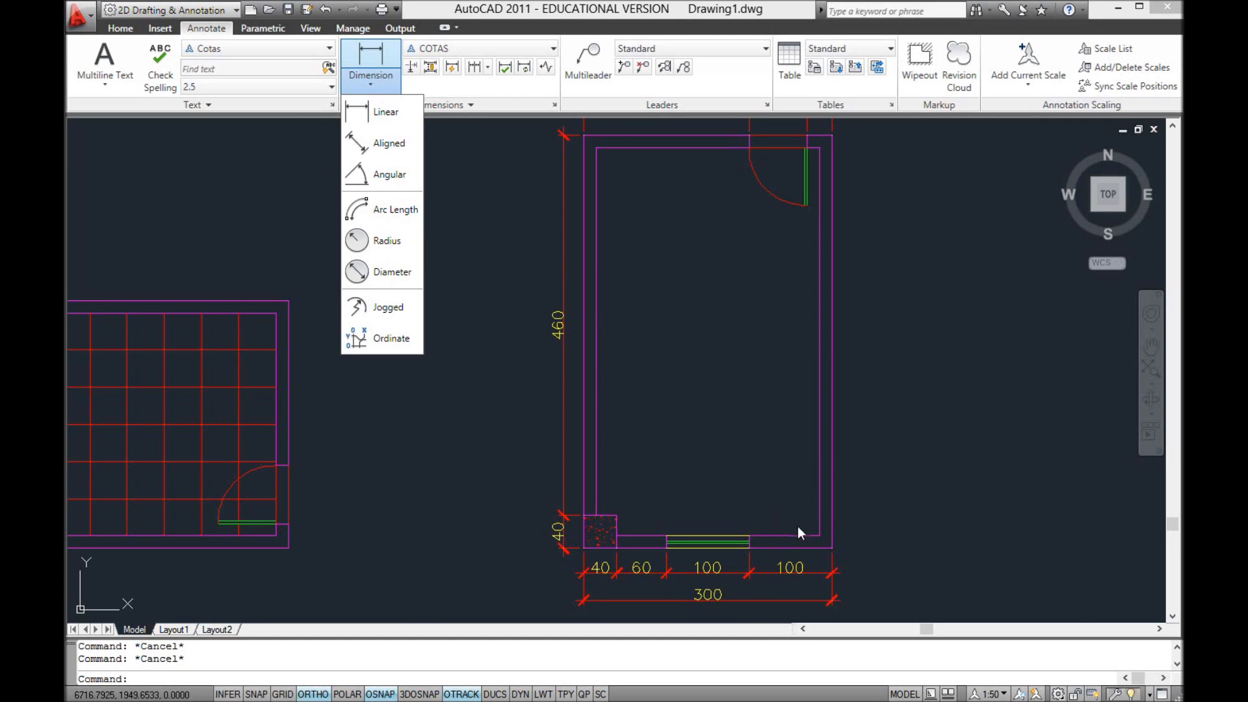
{"action": "left_click", "coordinate": [377, 184]}
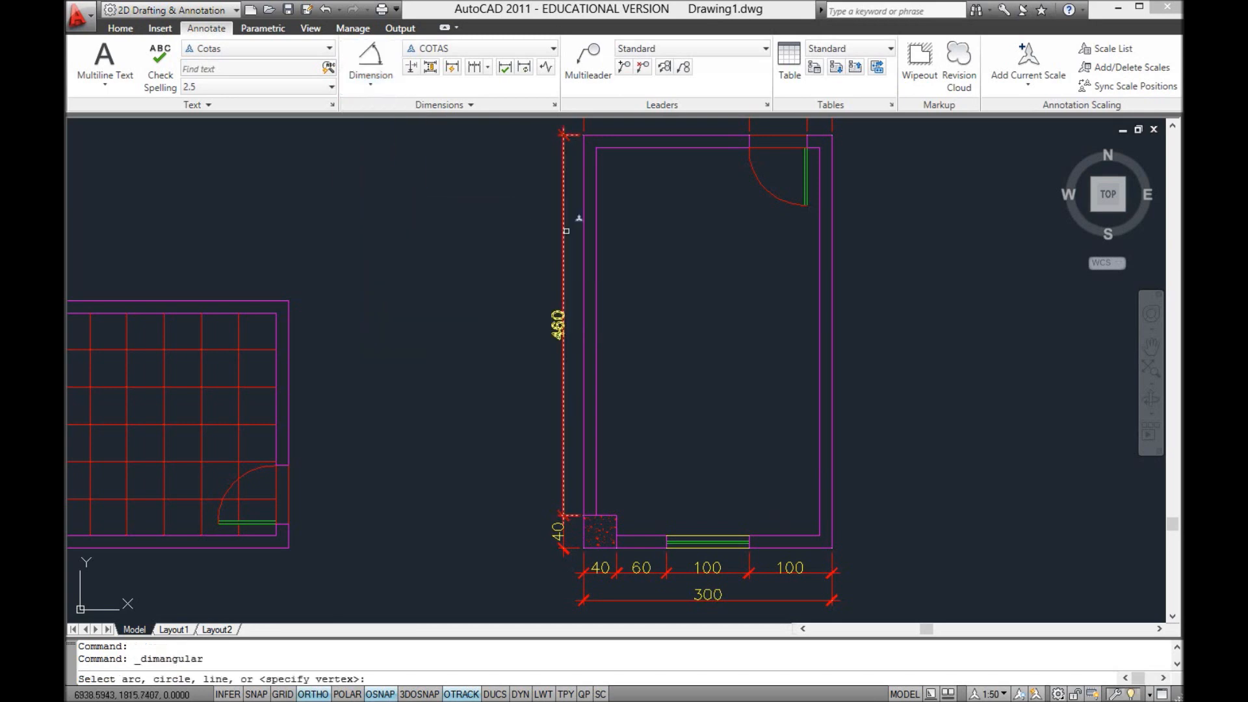
{"action": "left_click", "coordinate": [792, 534]}
{"action": "left_click", "coordinate": [819, 500]}
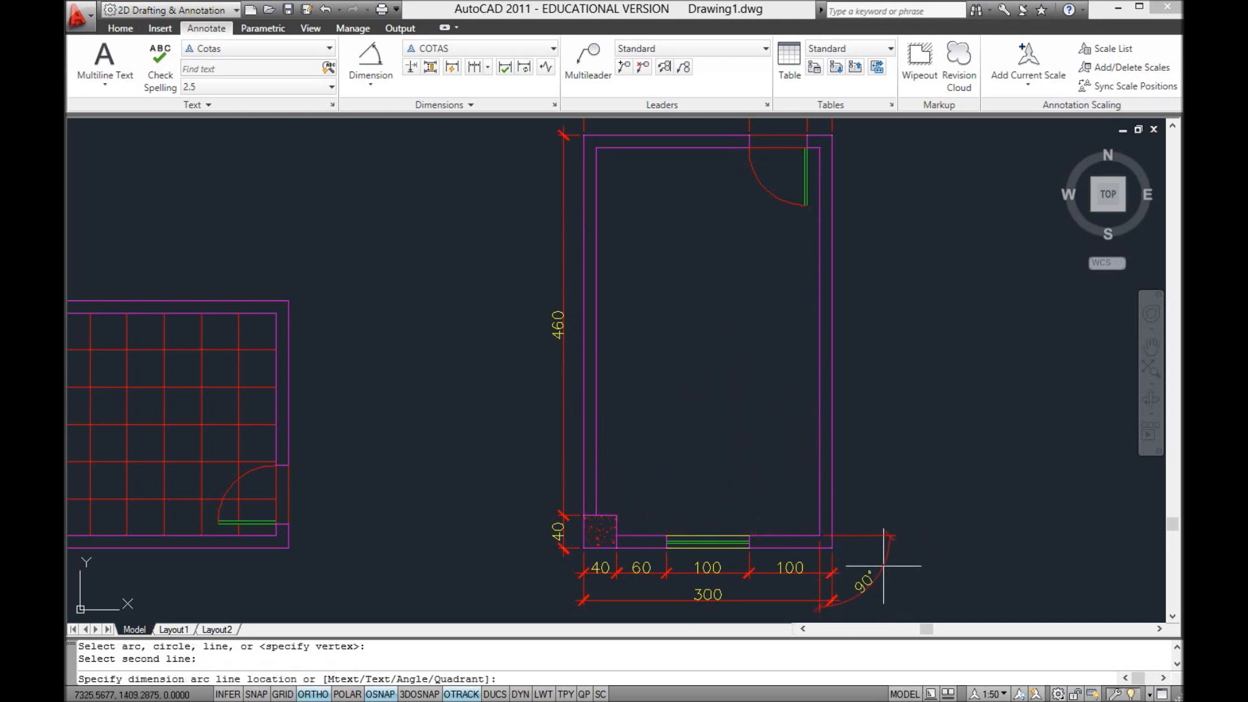
{"action": "left_click", "coordinate": [794, 508]}
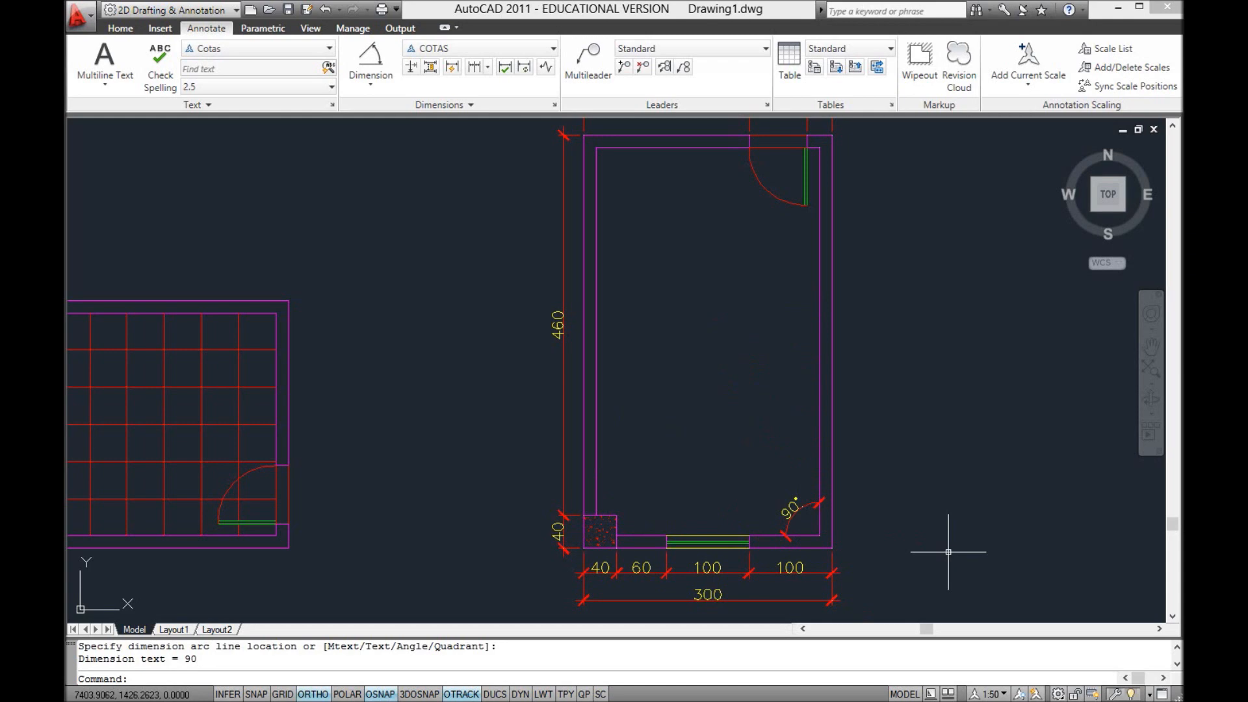
Step: Switch the annotation scale to 1:40 with both floor plans in view
{"action": "mouse_move", "coordinate": [468, 287]}
{"action": "middle_mouse_down"}
{"action": "mouse_move", "coordinate": [529, 329]}
{"action": "mouse_move", "coordinate": [517, 311]}
{"action": "middle_mouse_up"}
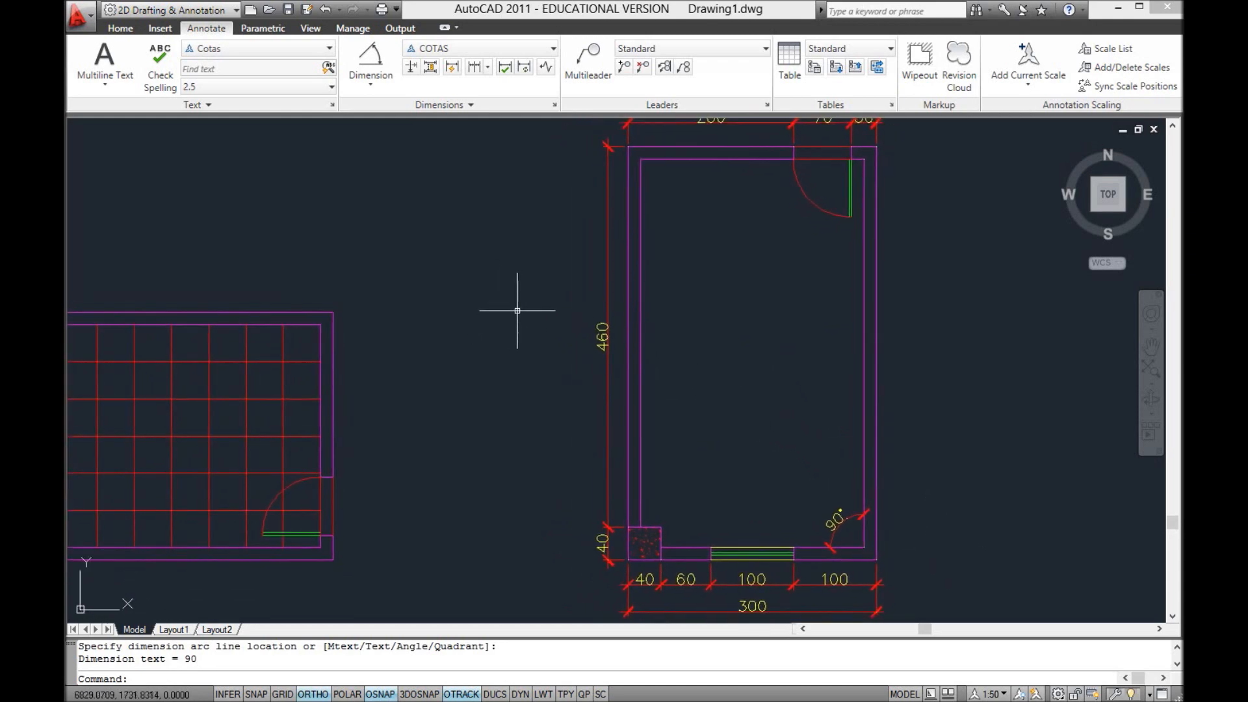
{"action": "scroll", "coordinate": [454, 341], "scroll_direction": "down", "scroll_amount": 2}
{"action": "mouse_move", "coordinate": [432, 353]}
{"action": "middle_mouse_down"}
{"action": "mouse_move", "coordinate": [602, 378]}
{"action": "mouse_move", "coordinate": [588, 388]}
{"action": "middle_mouse_up"}
{"action": "scroll", "coordinate": [602, 378], "scroll_direction": "up", "scroll_amount": 2}
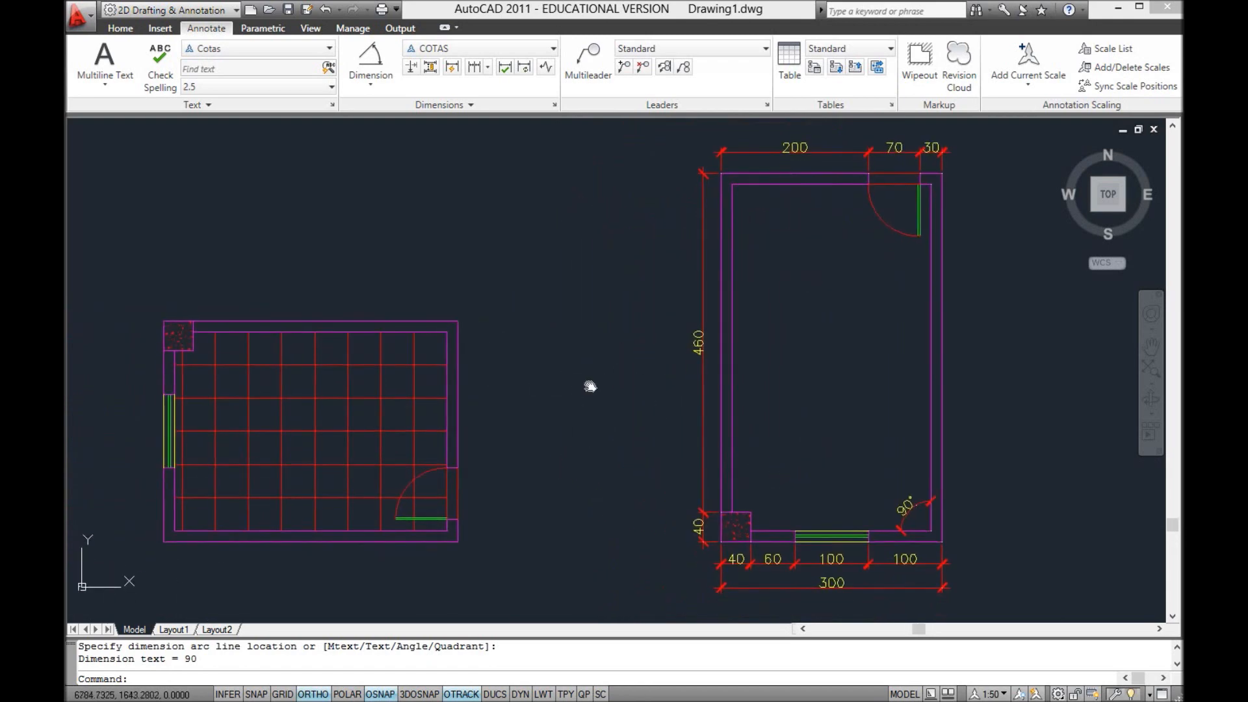
{"action": "left_click", "coordinate": [989, 694]}
{"action": "left_click", "coordinate": [979, 513]}
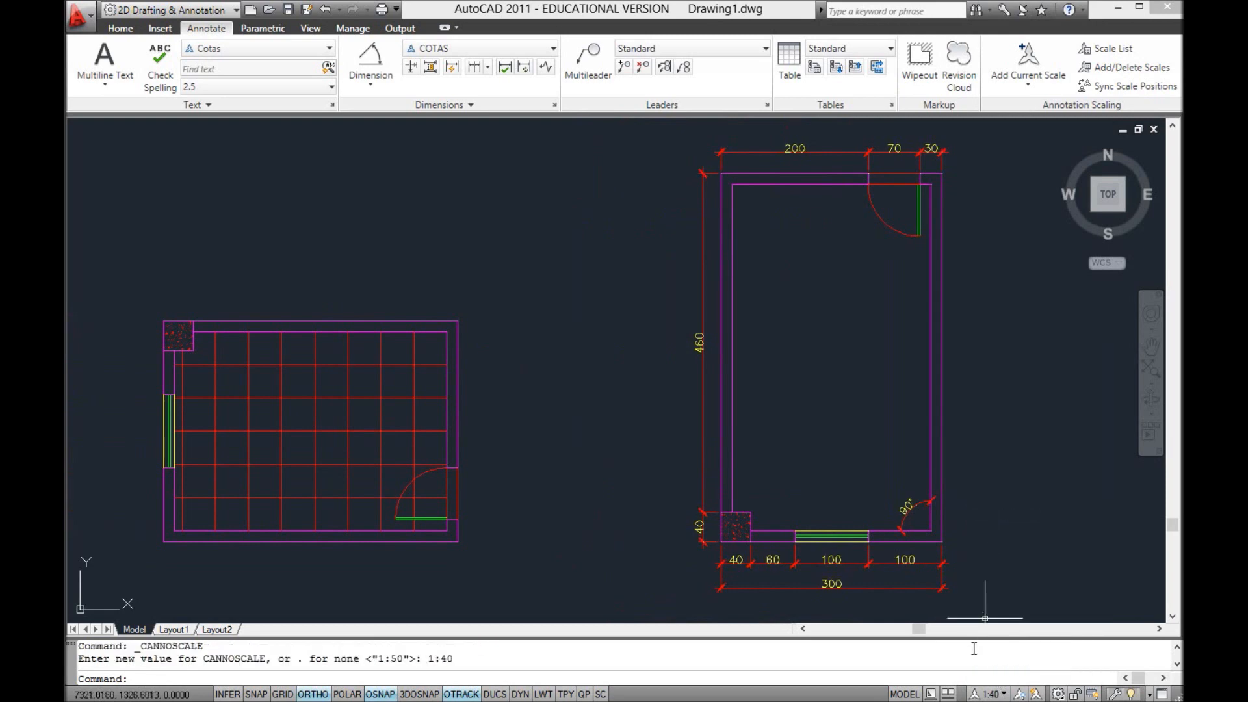
Step: Try the annotation scales escala 1-75 and 1:40 on the dimensions, and restore the scale to 1:50
{"action": "left_click", "coordinate": [992, 693]}
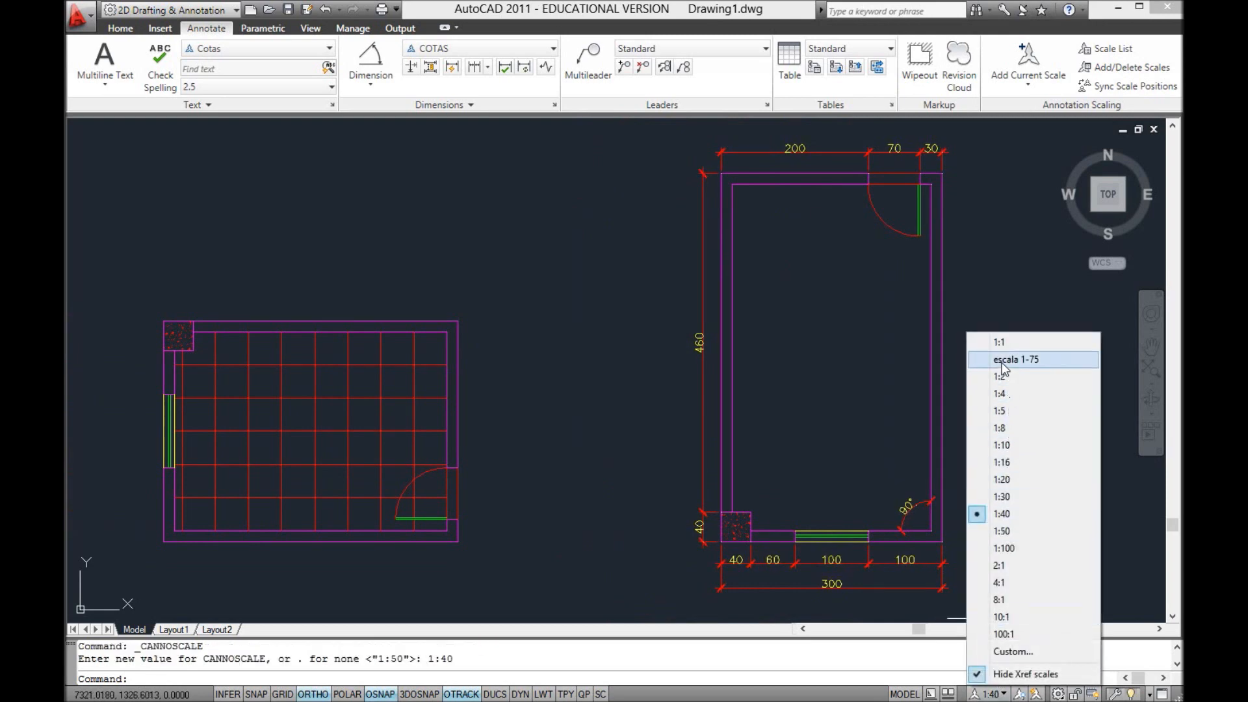
{"action": "left_click", "coordinate": [1004, 363]}
{"action": "left_click", "coordinate": [989, 694]}
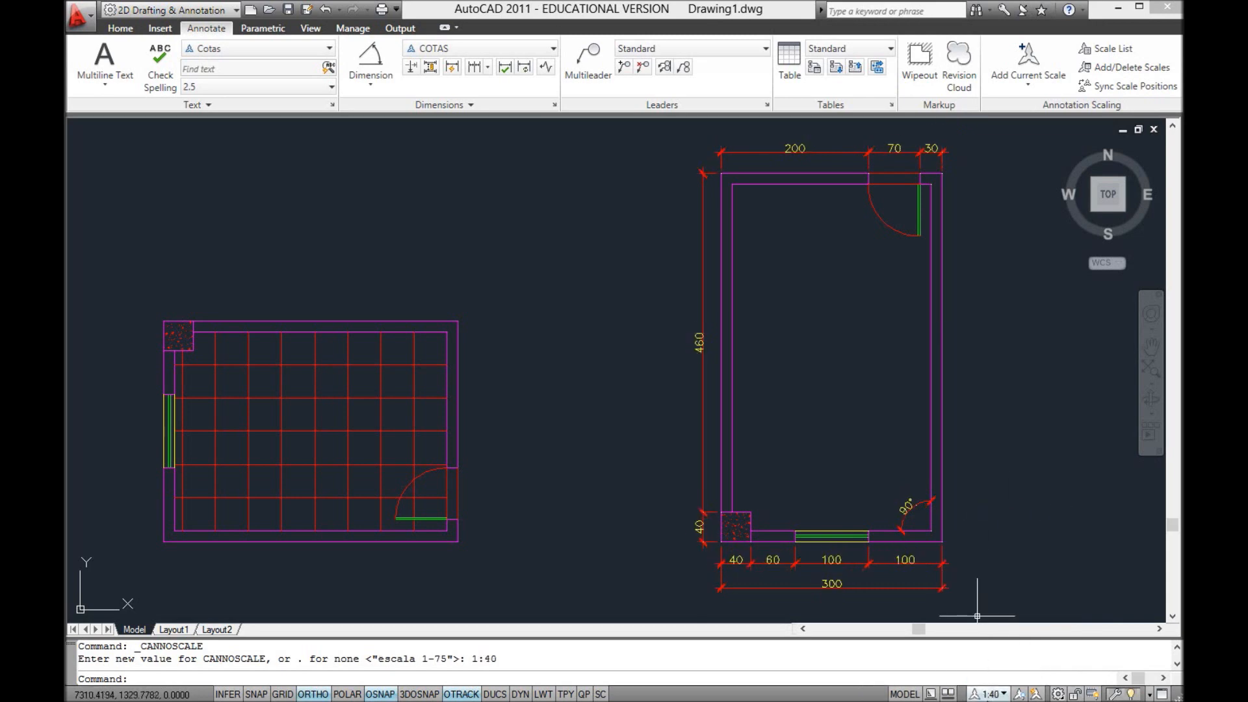
{"action": "left_click", "coordinate": [988, 694]}
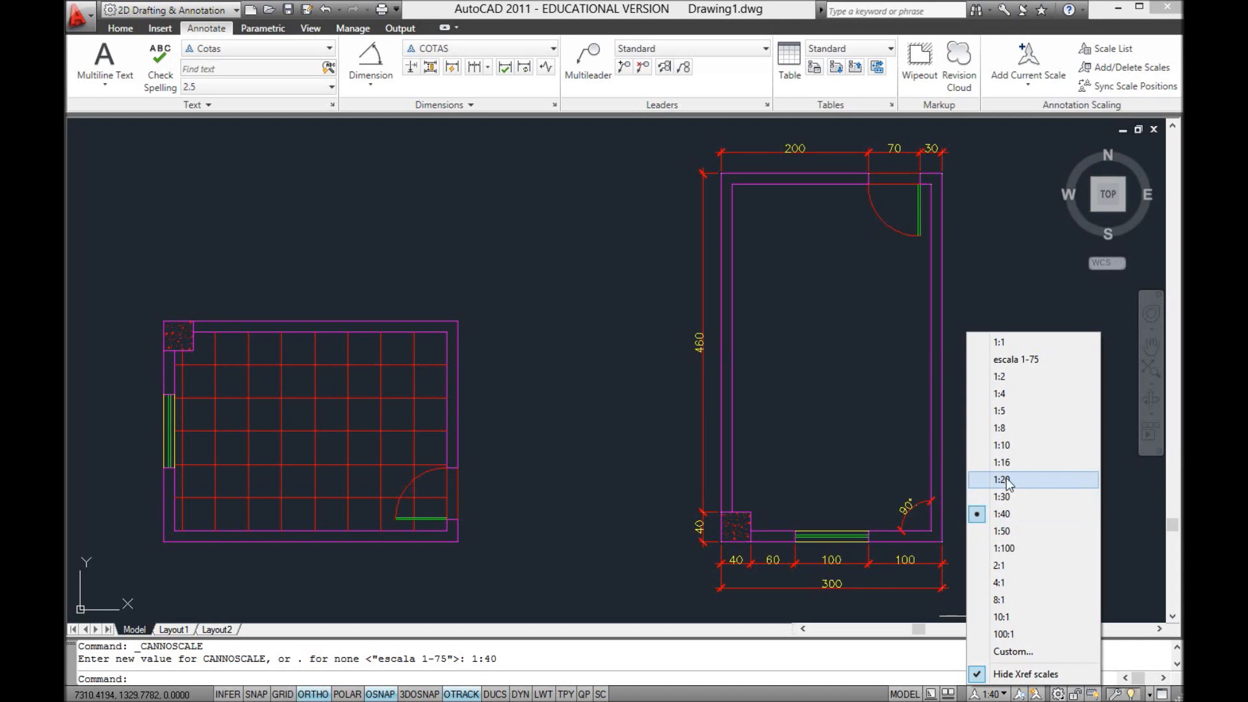
{"action": "left_click", "coordinate": [1023, 529]}
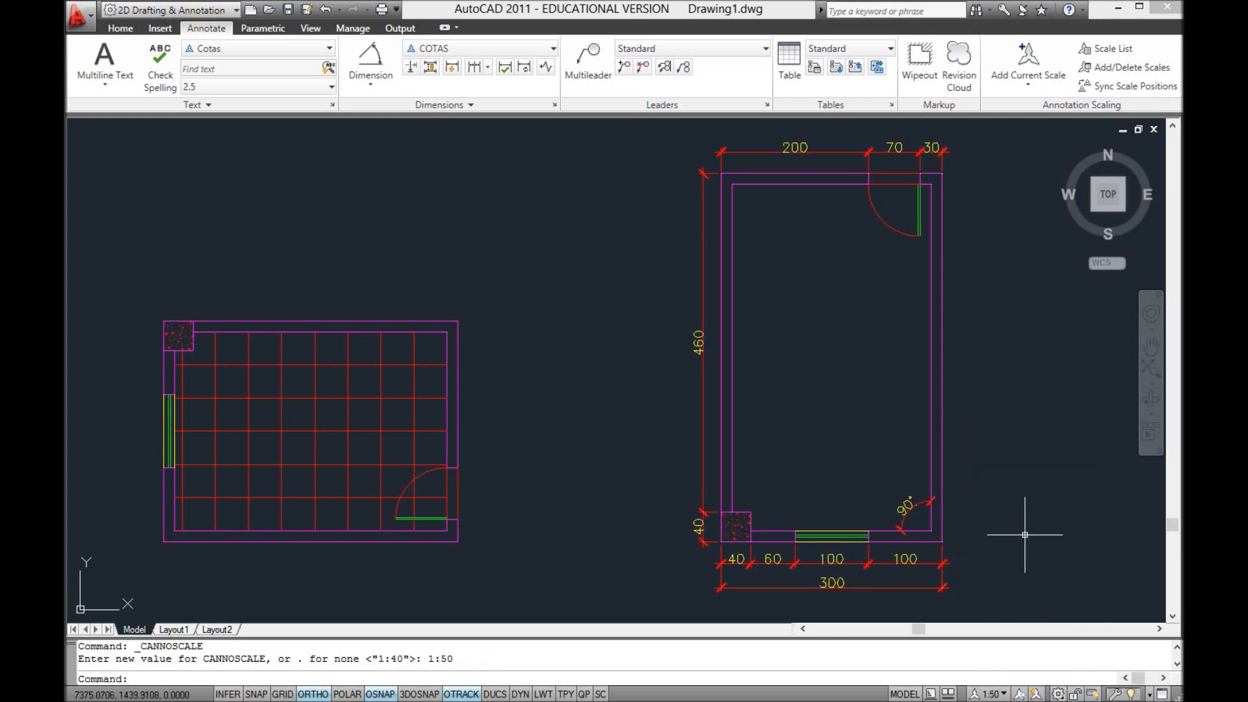